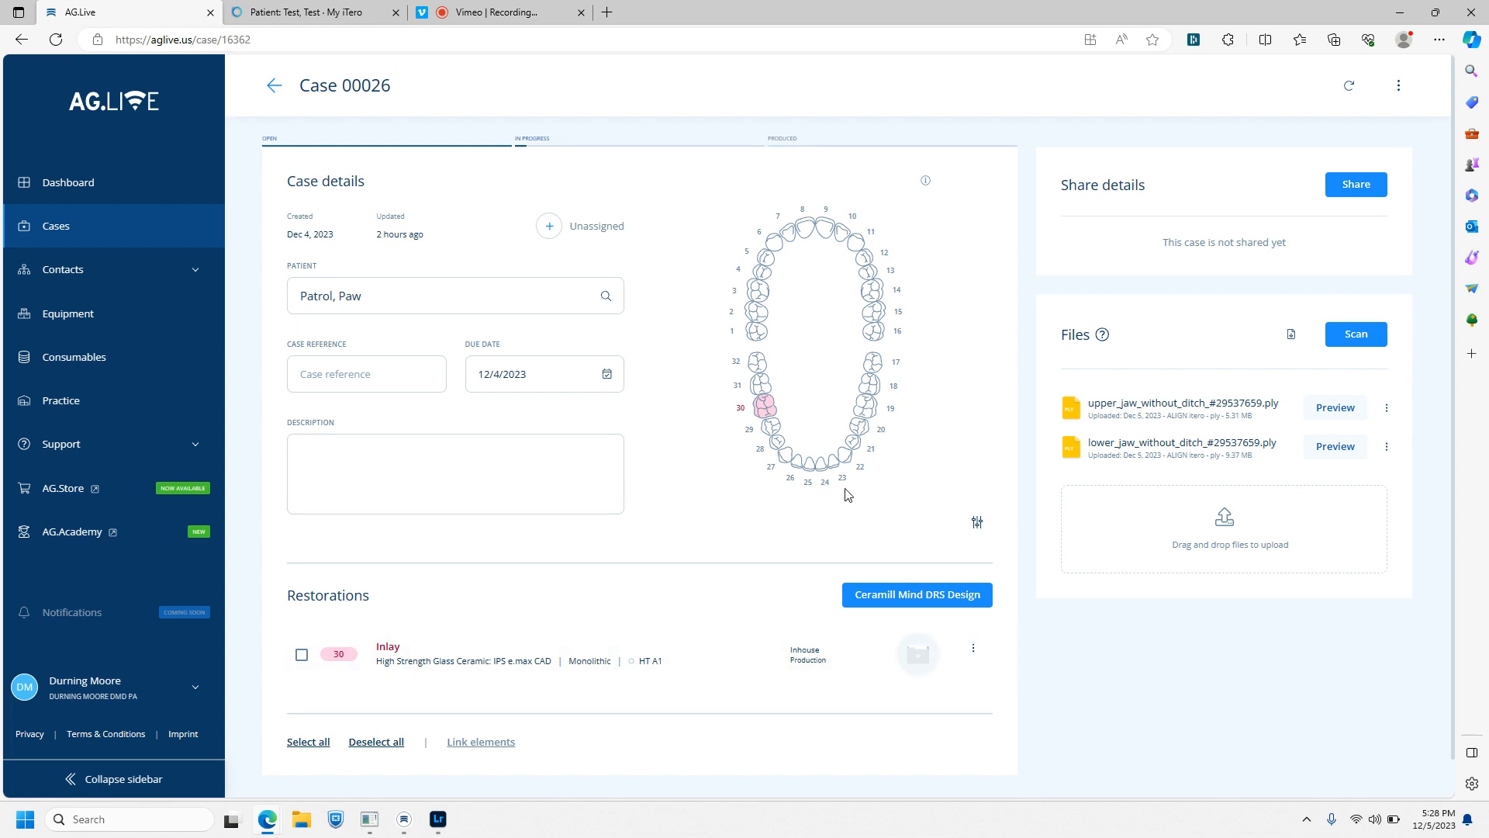
Step: Delete the upper and lower jaw scan files already attached to the case
click(1387, 409)
click(1260, 465)
click(1387, 401)
click(1276, 463)
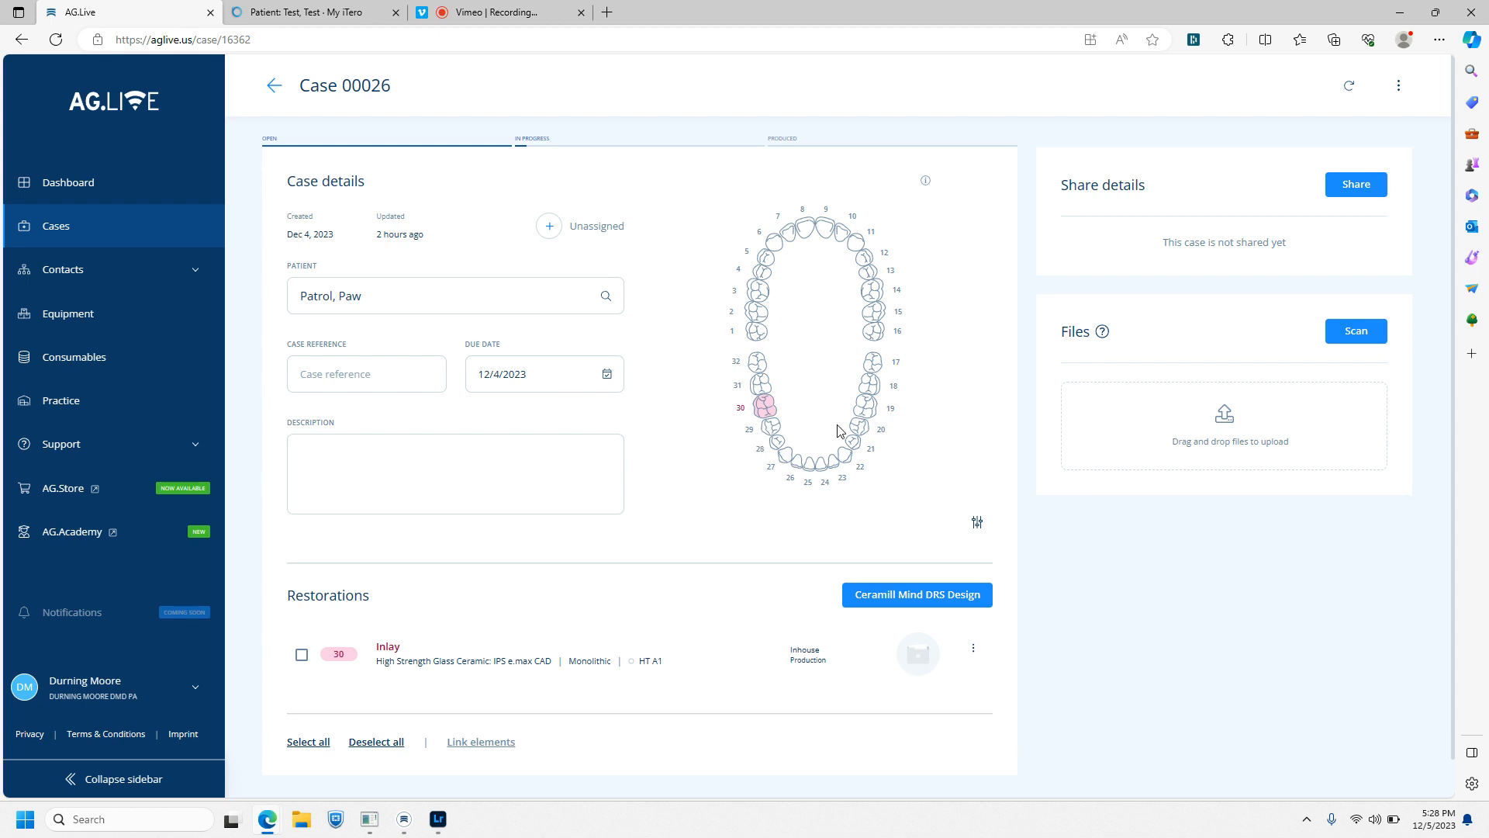
Step: Review the available indication types for tooth 31 without assigning one
click(761, 383)
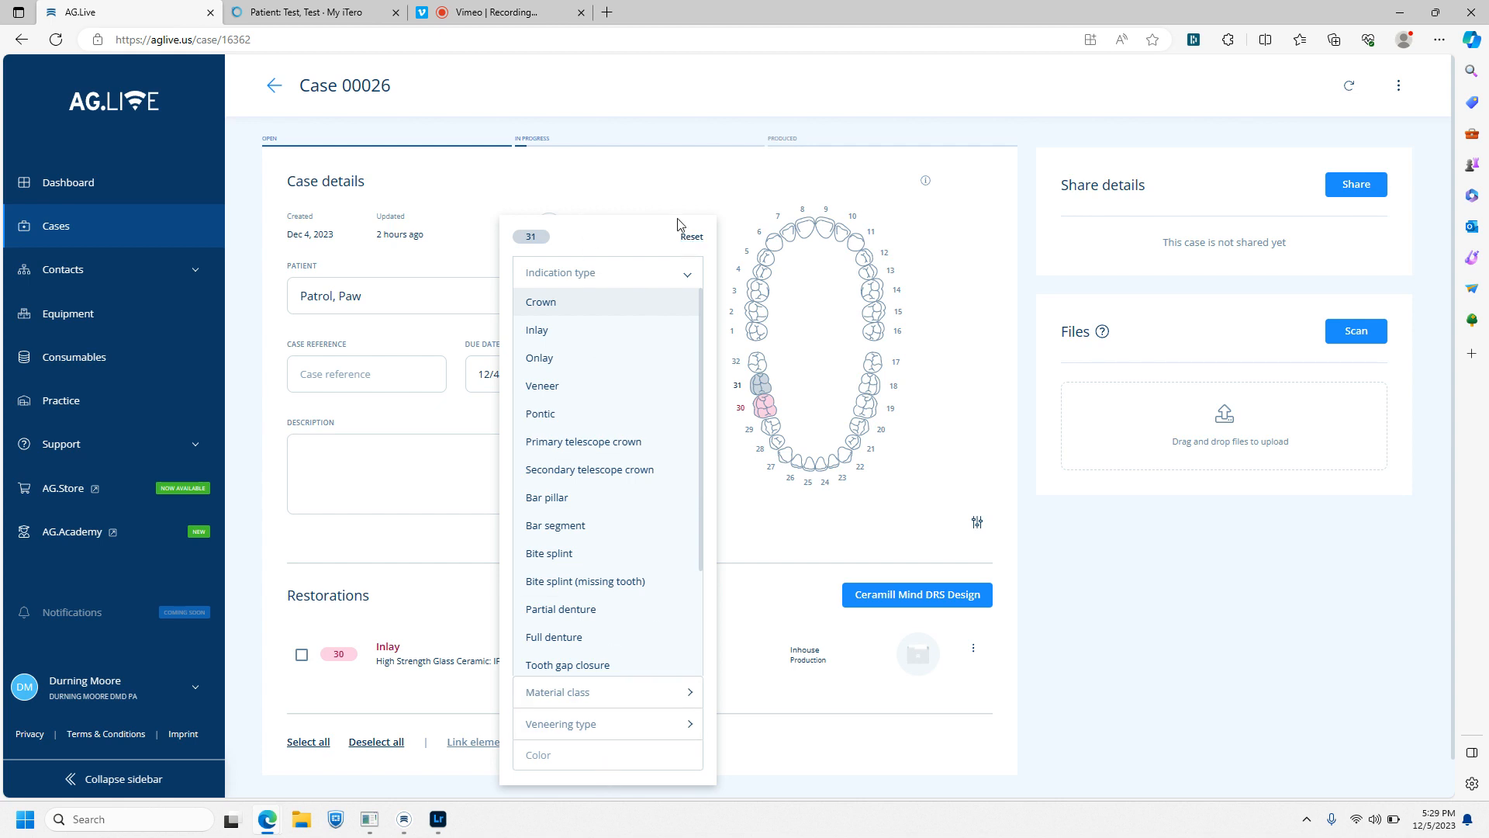
click(667, 185)
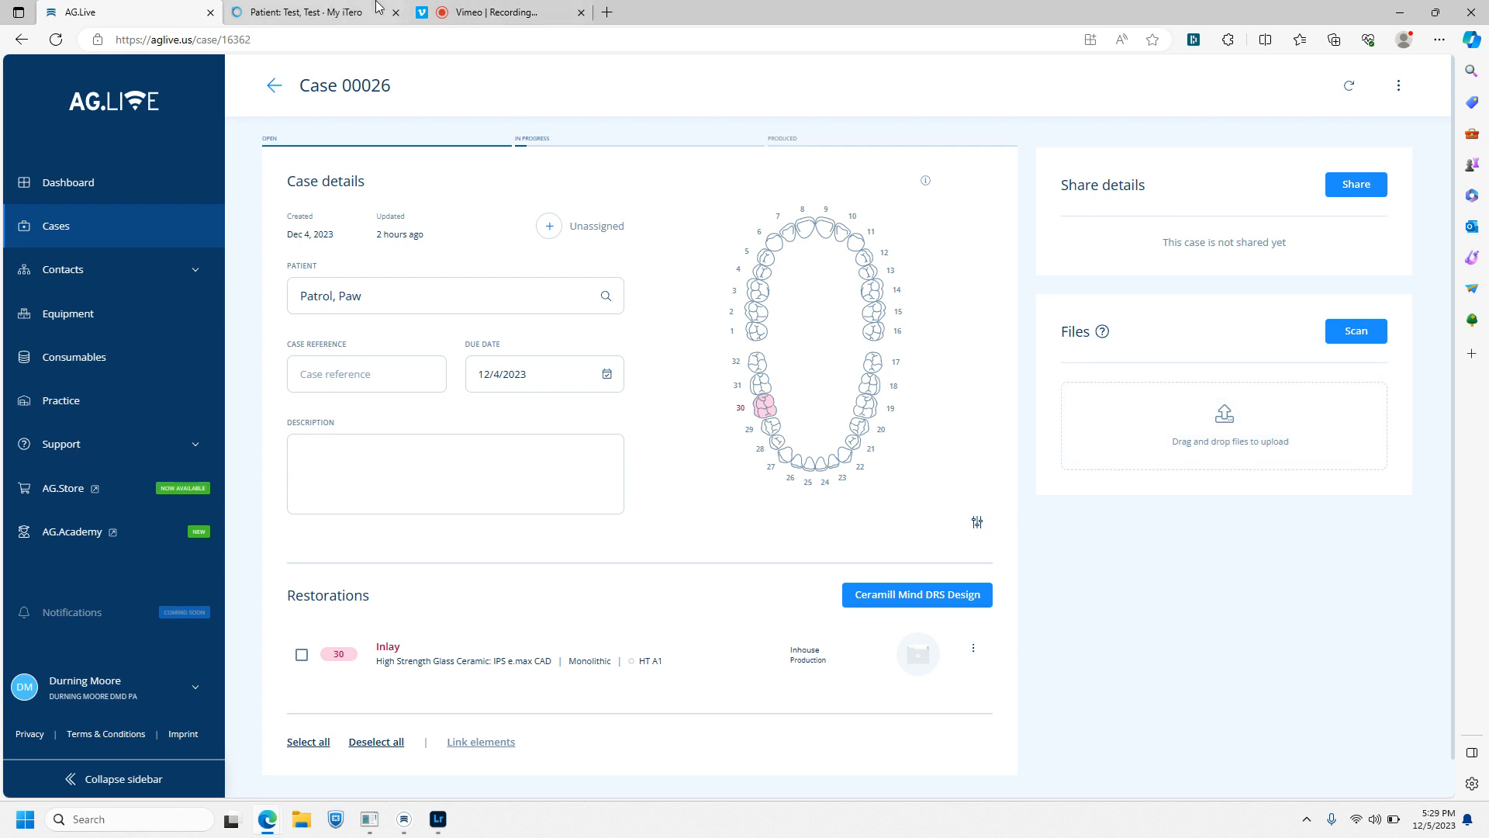
Step: Switch to My iTero and sign in again with the saved account credentials
click(310, 11)
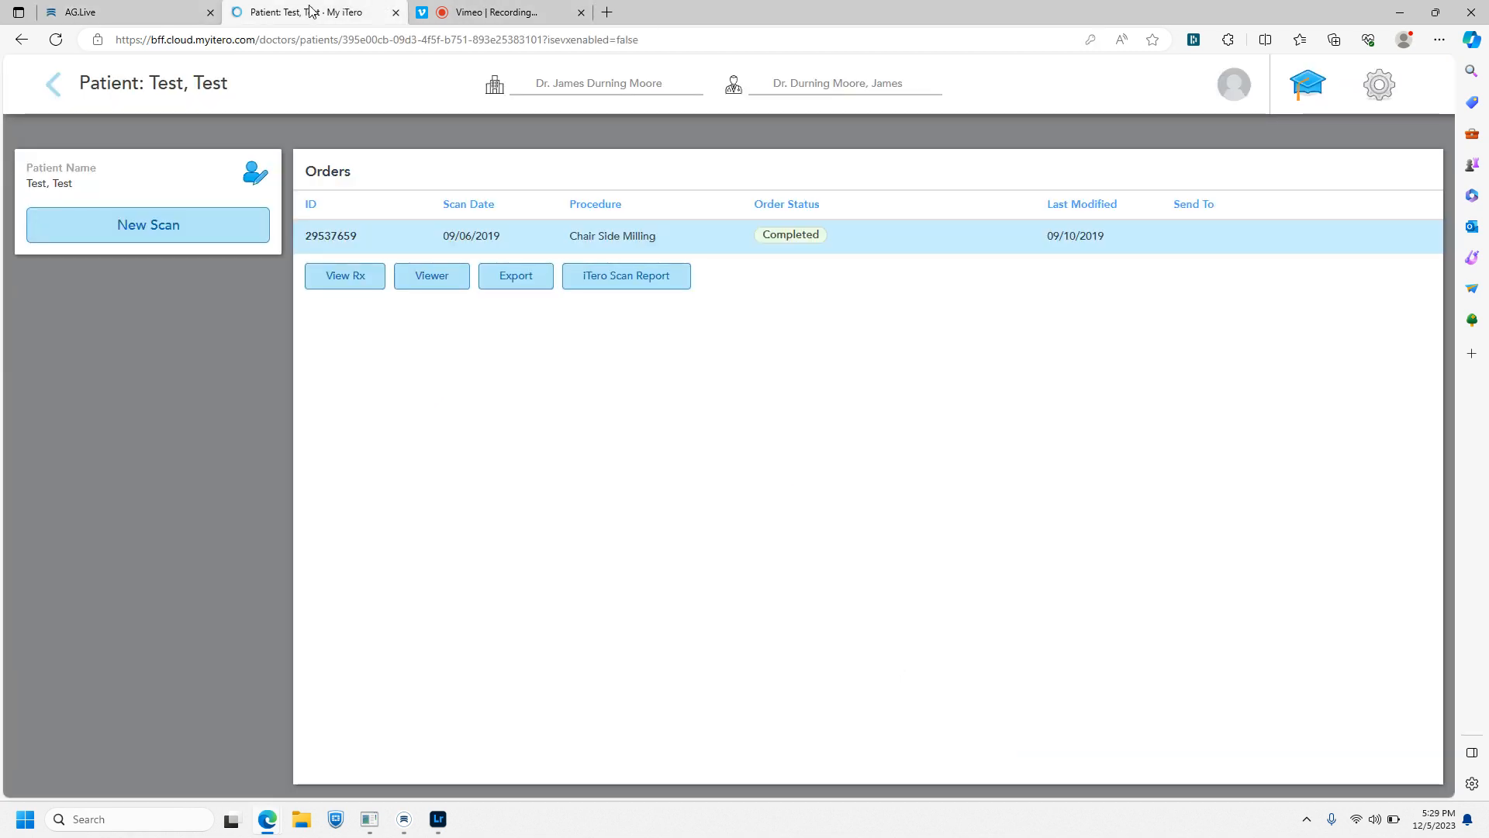
click(370, 279)
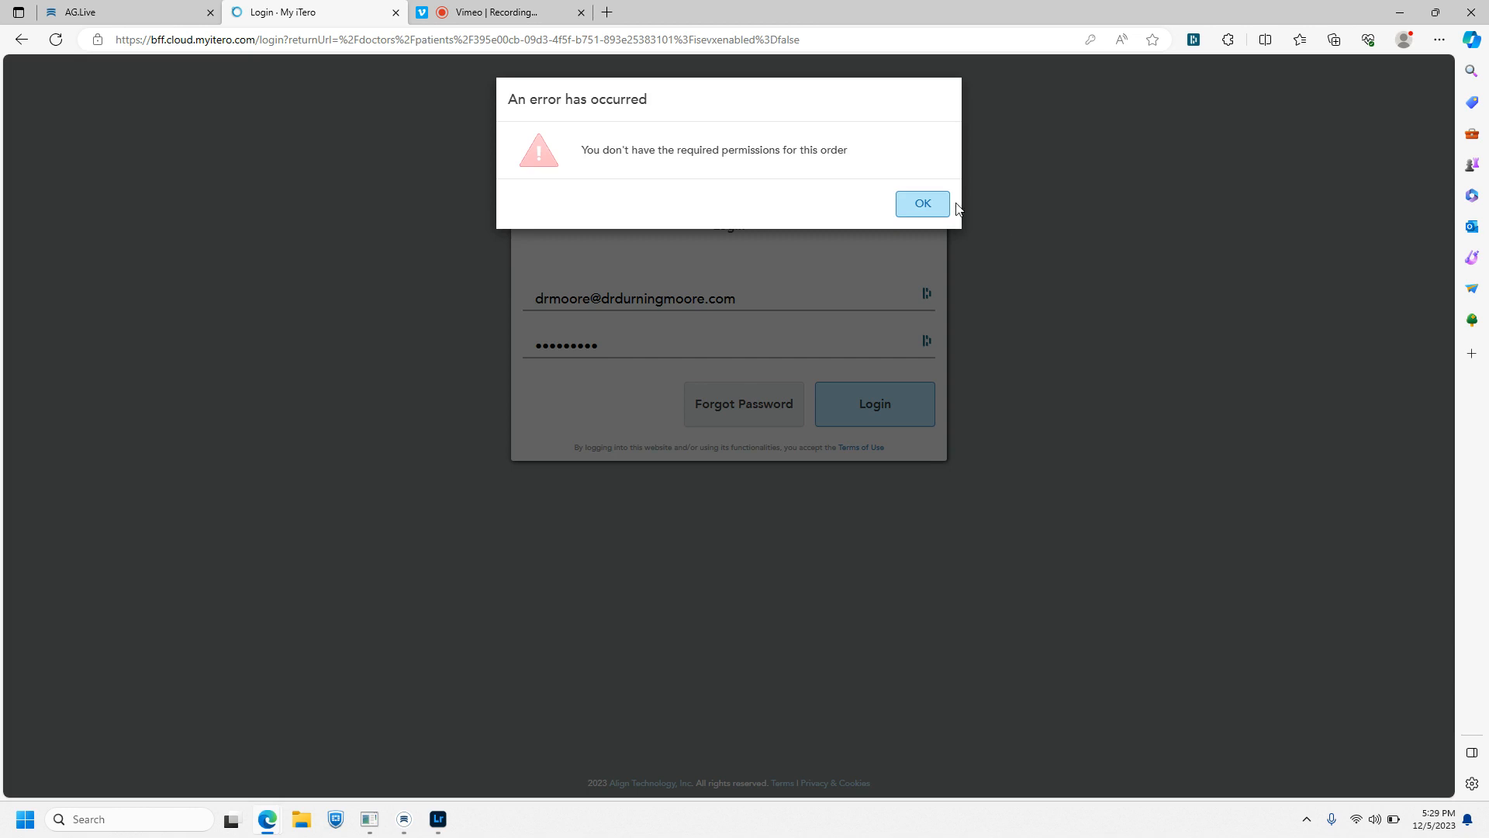
click(928, 203)
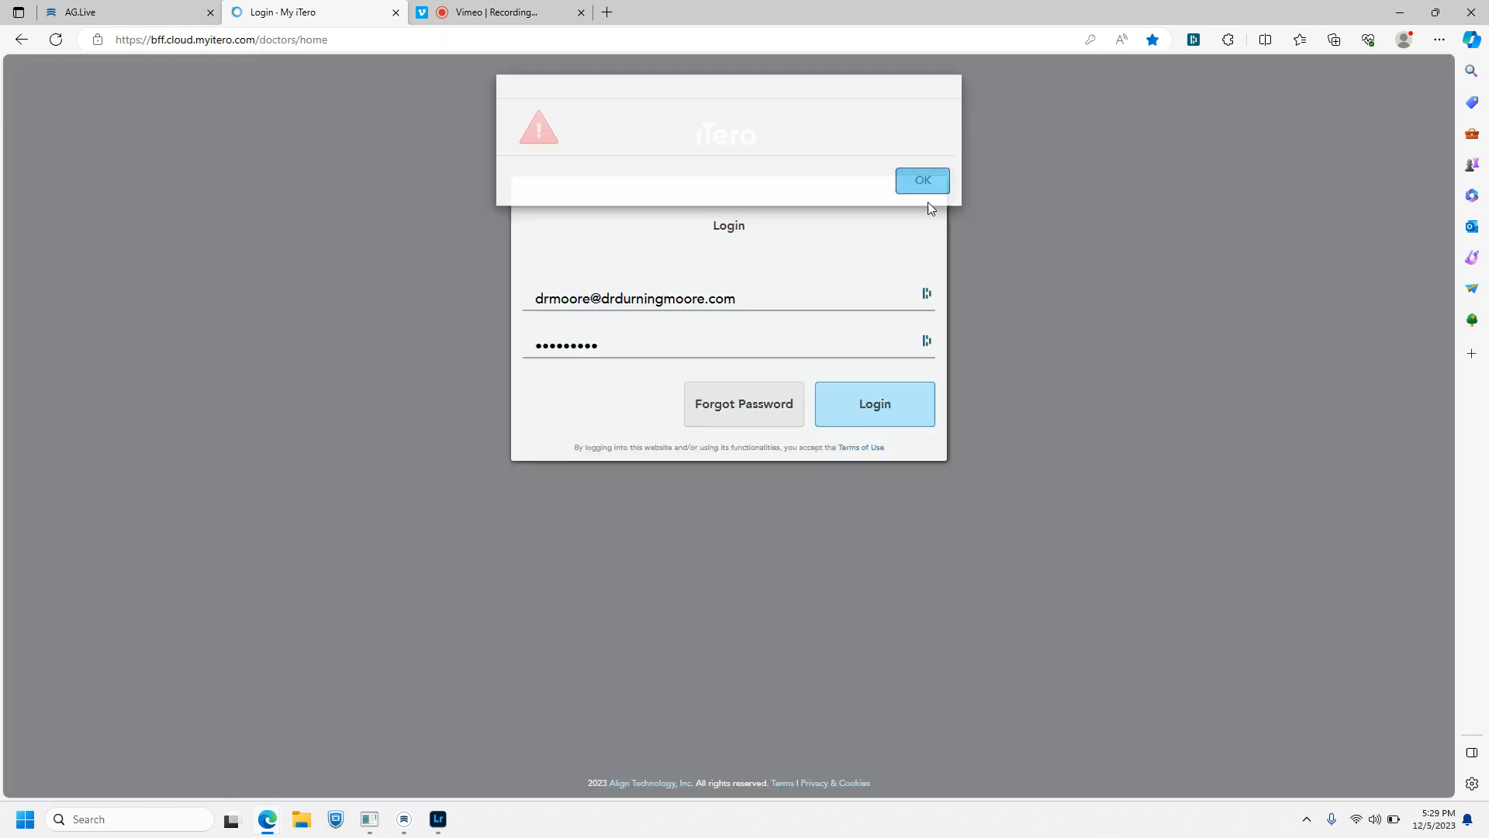
click(898, 411)
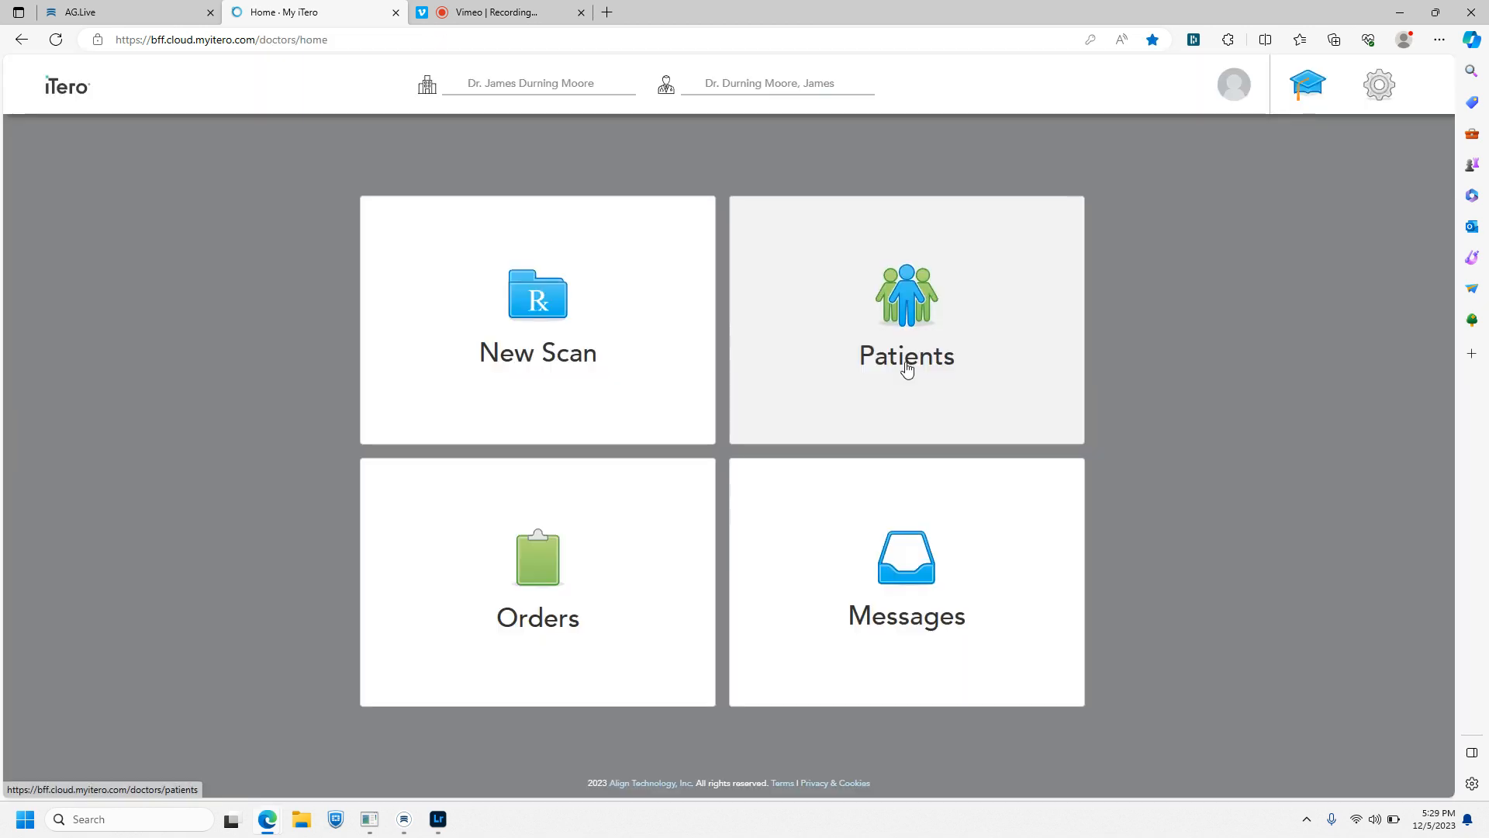
Step: Search the patient list for "test" and open the matching patient's record
click(885, 348)
click(1084, 184)
text(t)
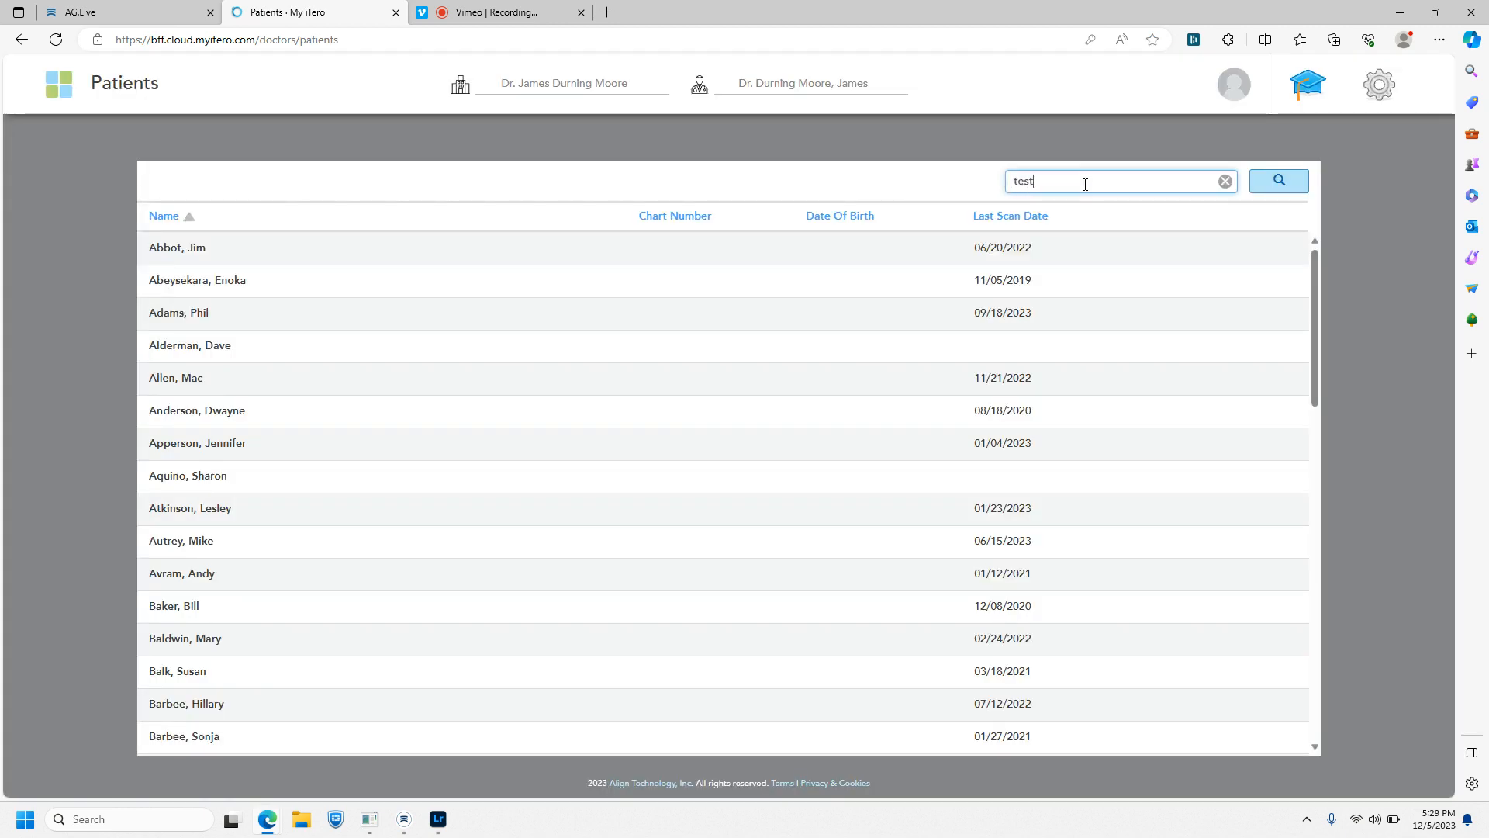
text(est)
key(Return)
click(1002, 247)
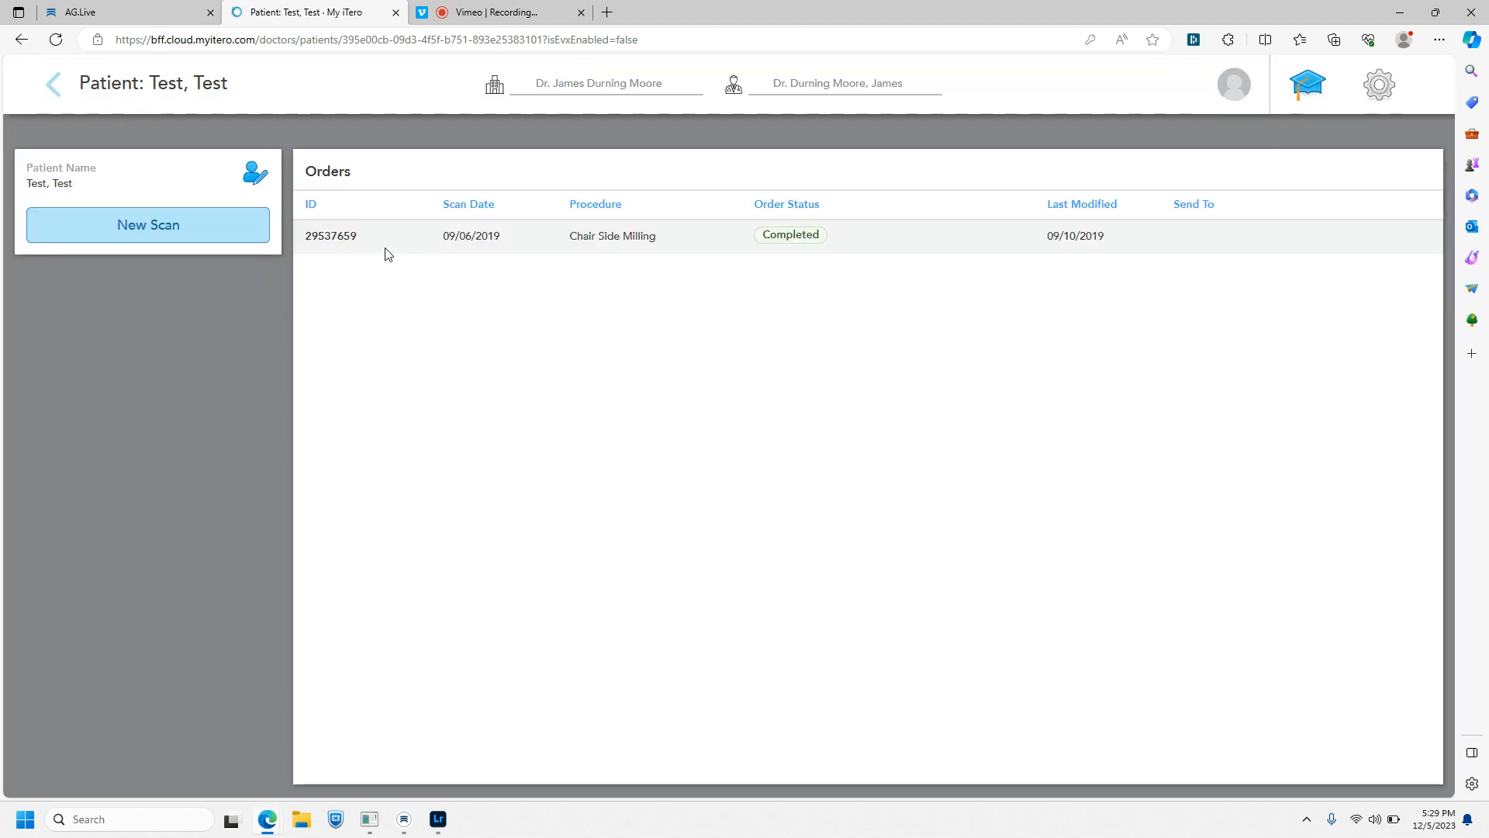
Step: Review the Rx details of the completed Chair Side Milling order and return to the patient's orders
click(386, 248)
click(370, 277)
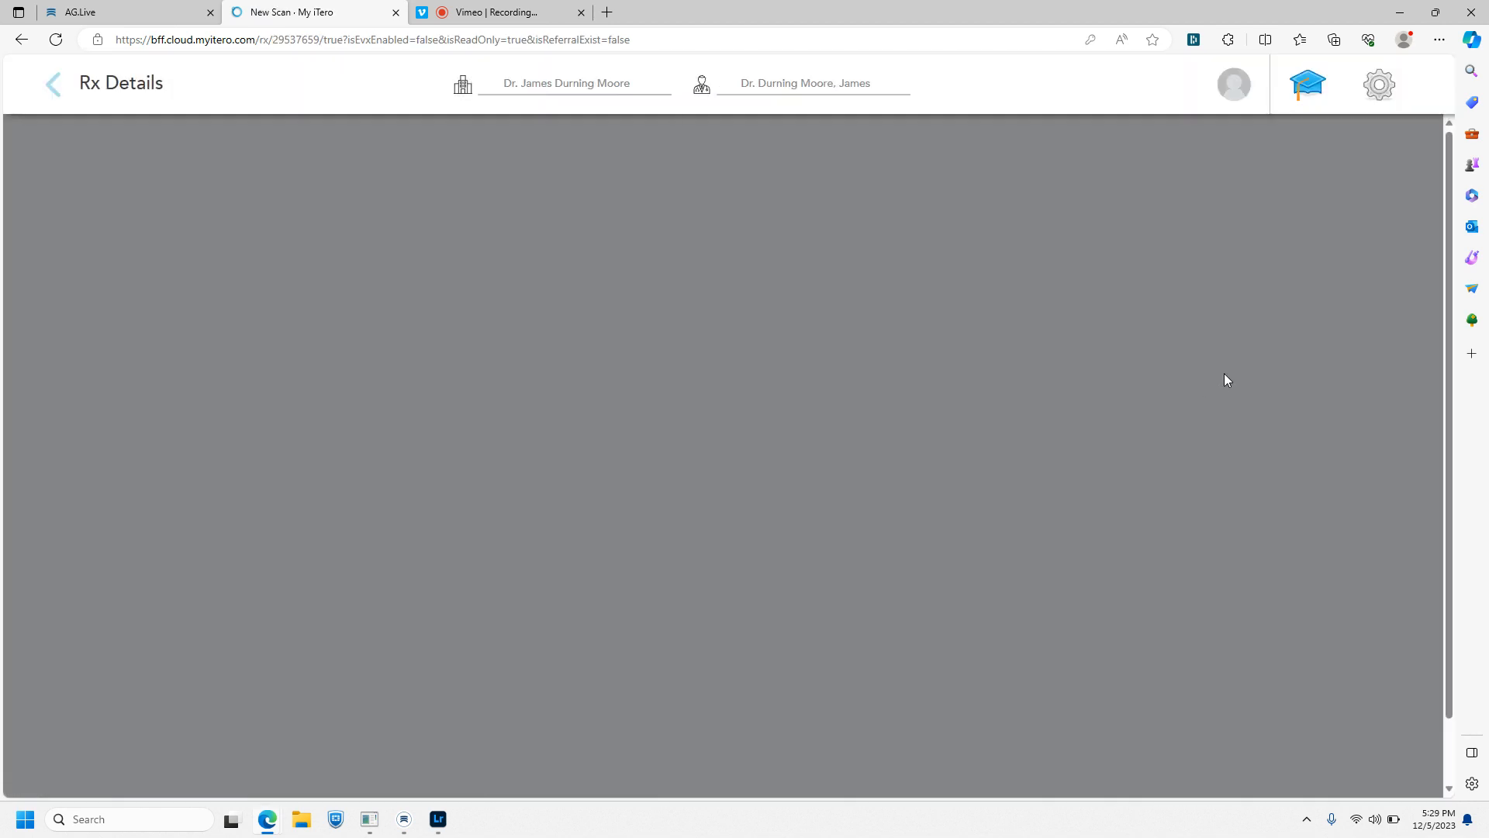
scroll(904, 535, down, 1)
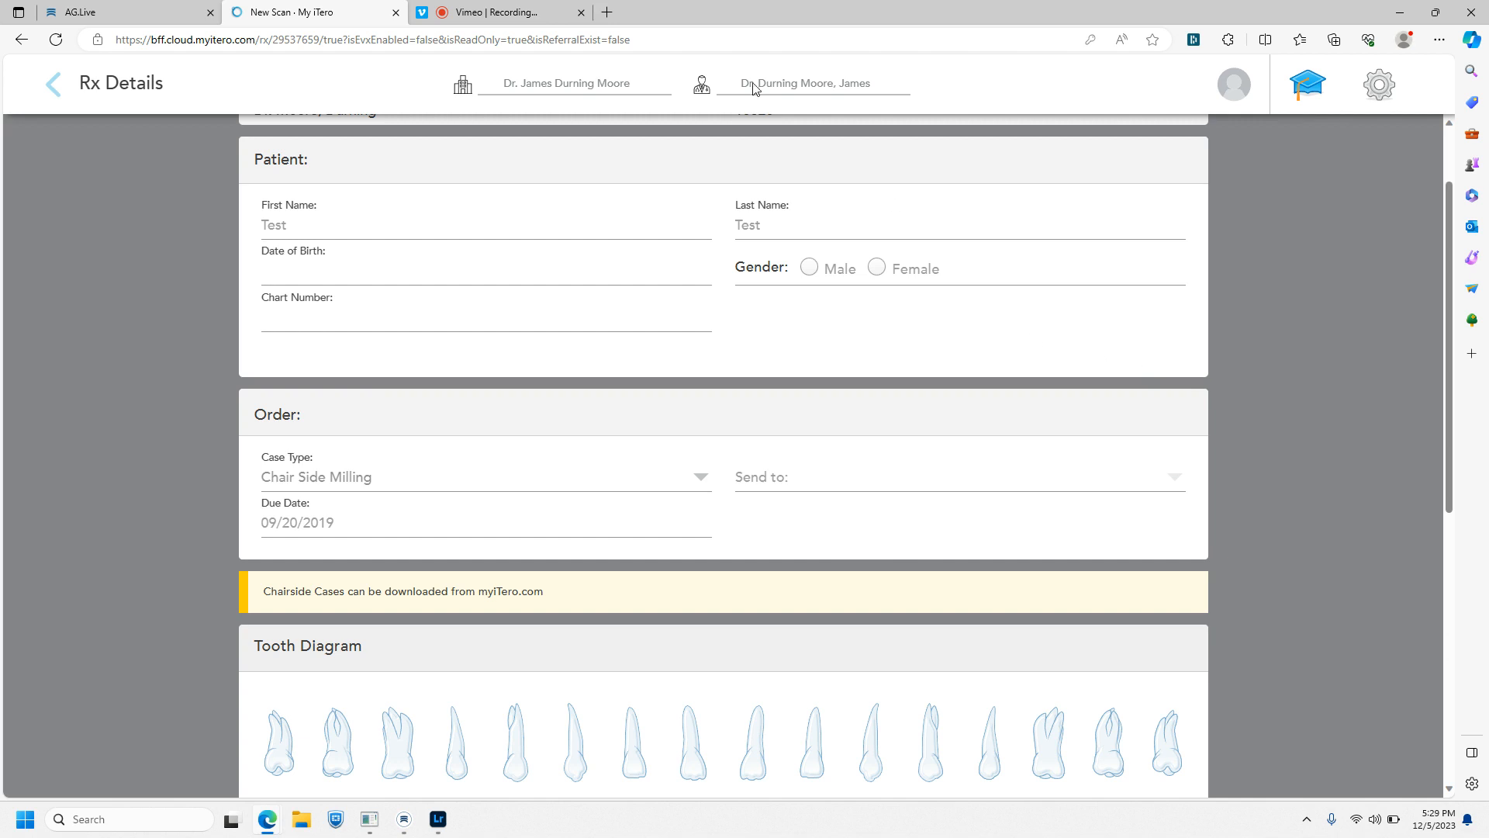
click(54, 88)
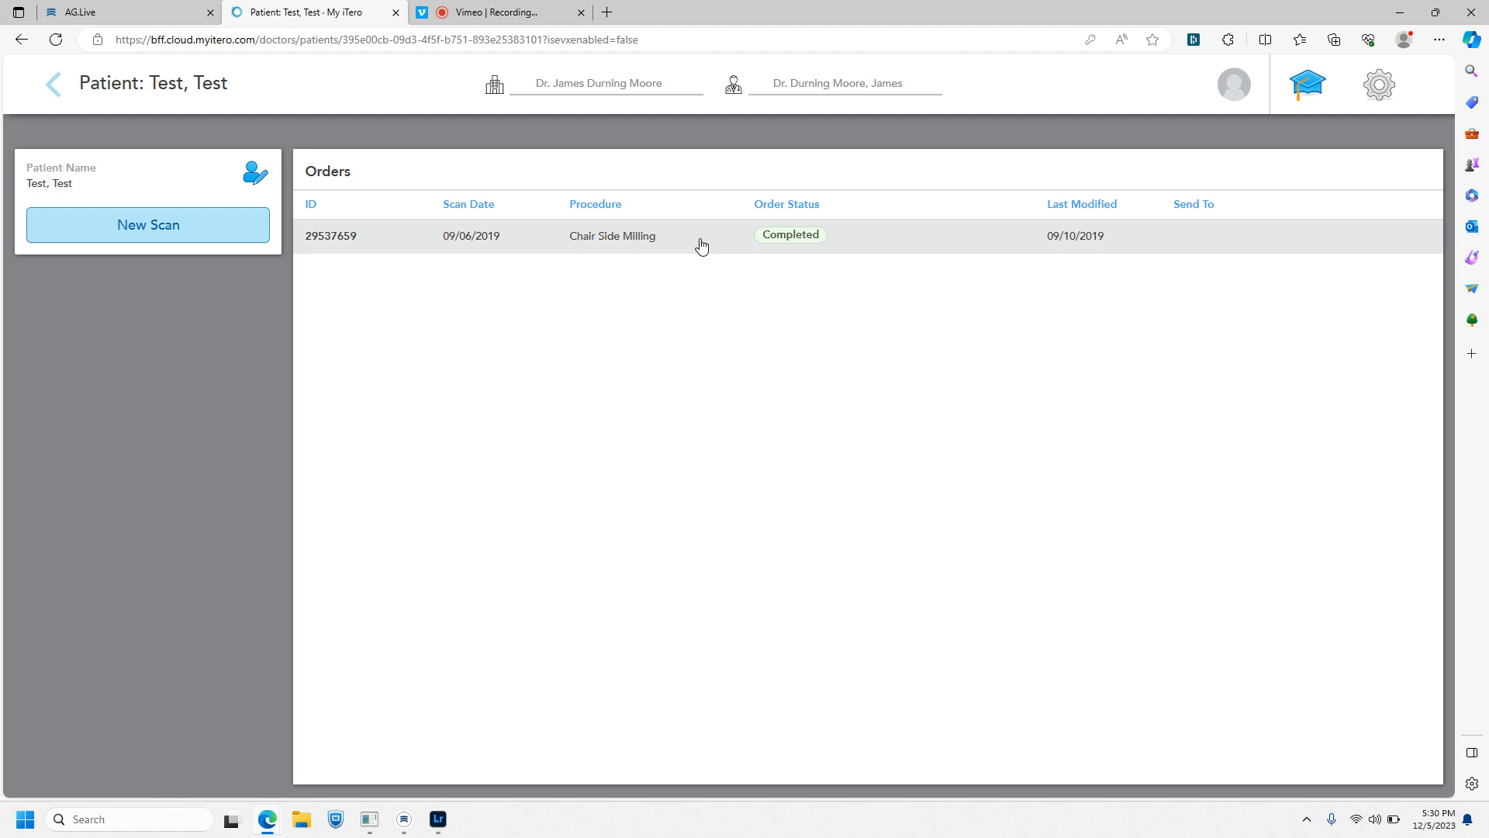
Step: Export the Chair Side Milling order using the Color Export - Open Model CAD/CAM system
click(700, 244)
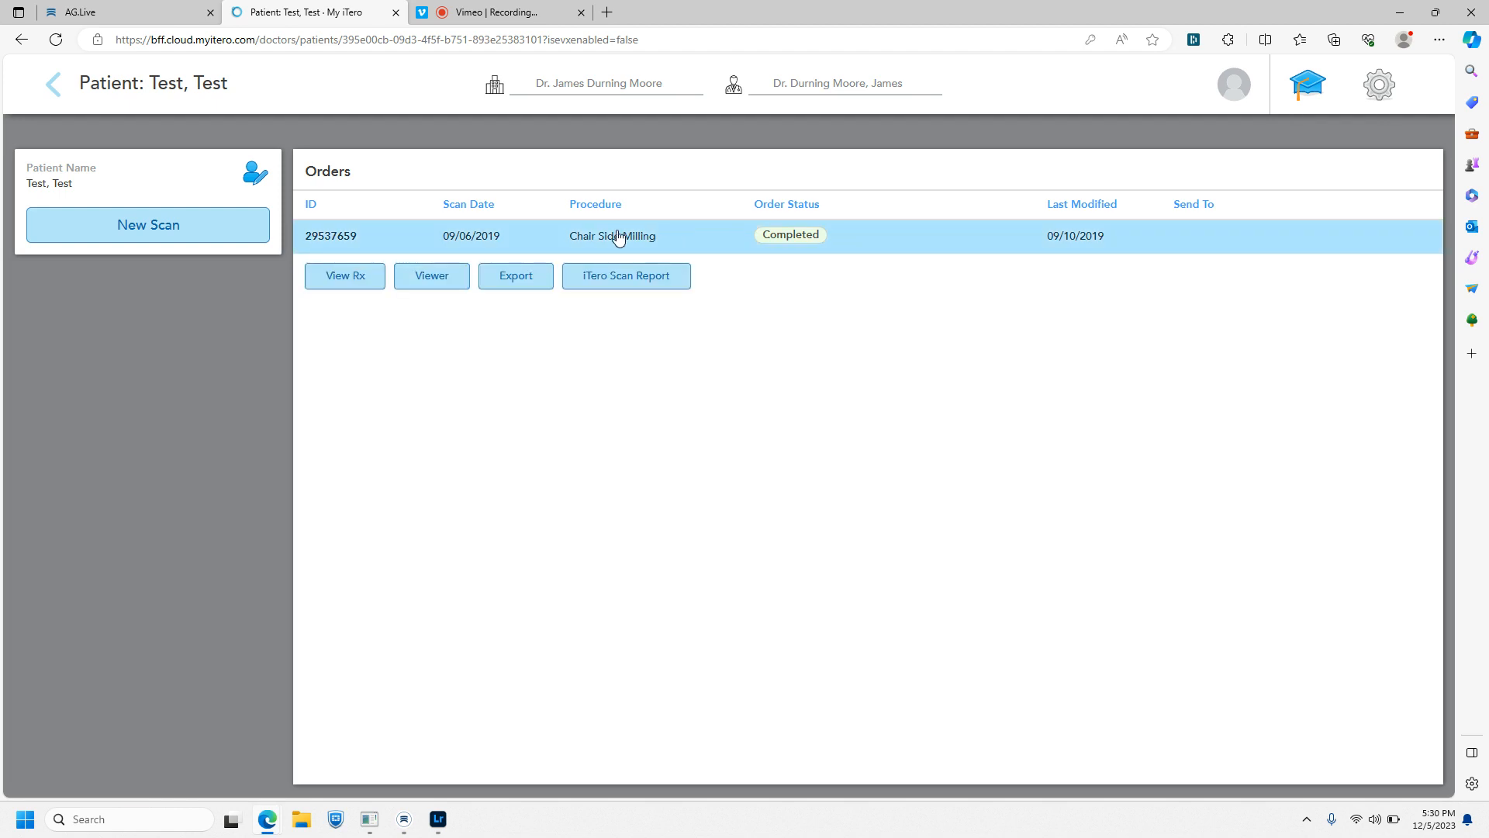
click(528, 278)
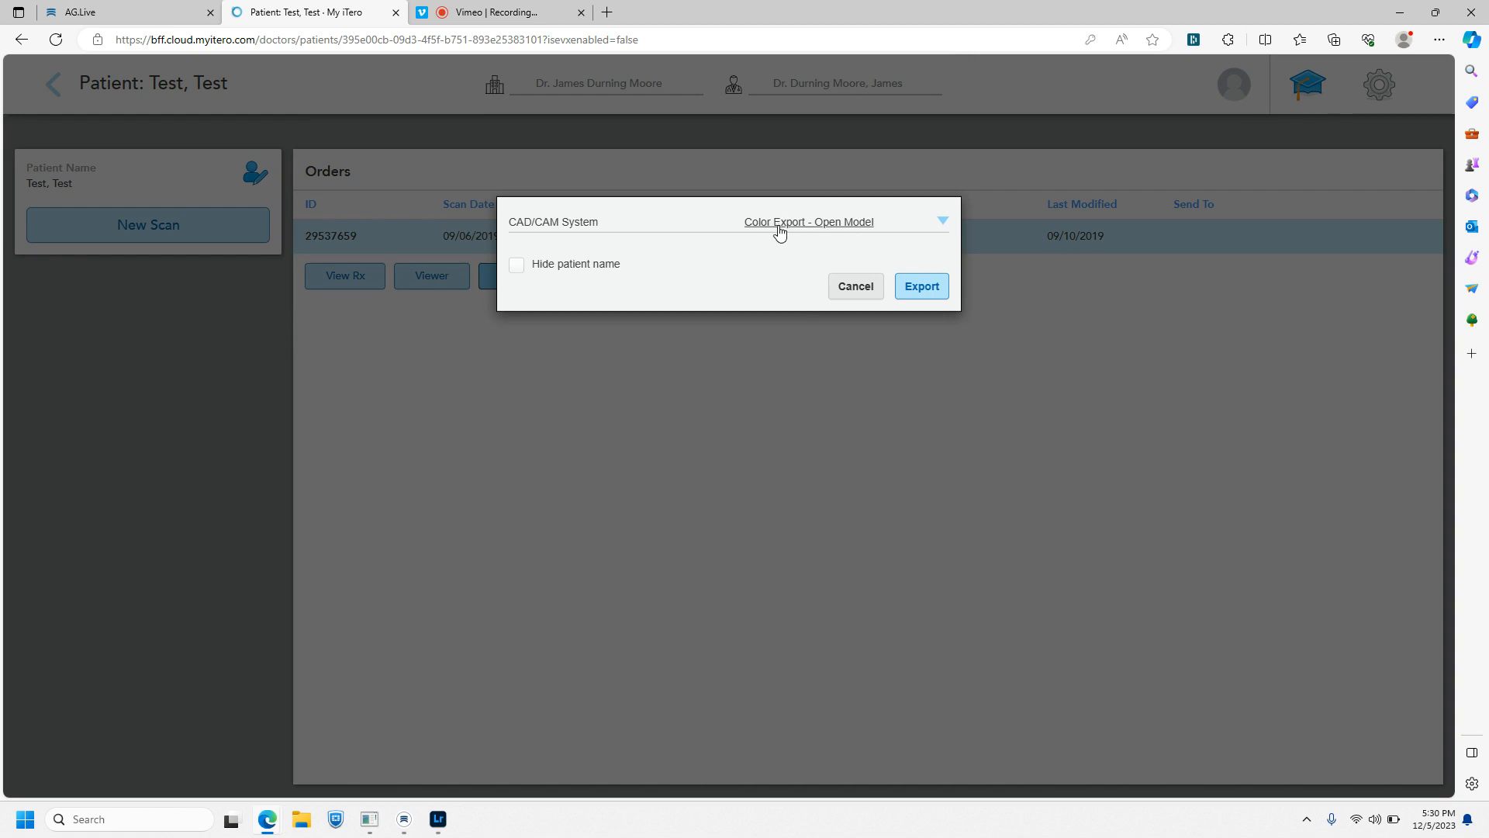
click(922, 287)
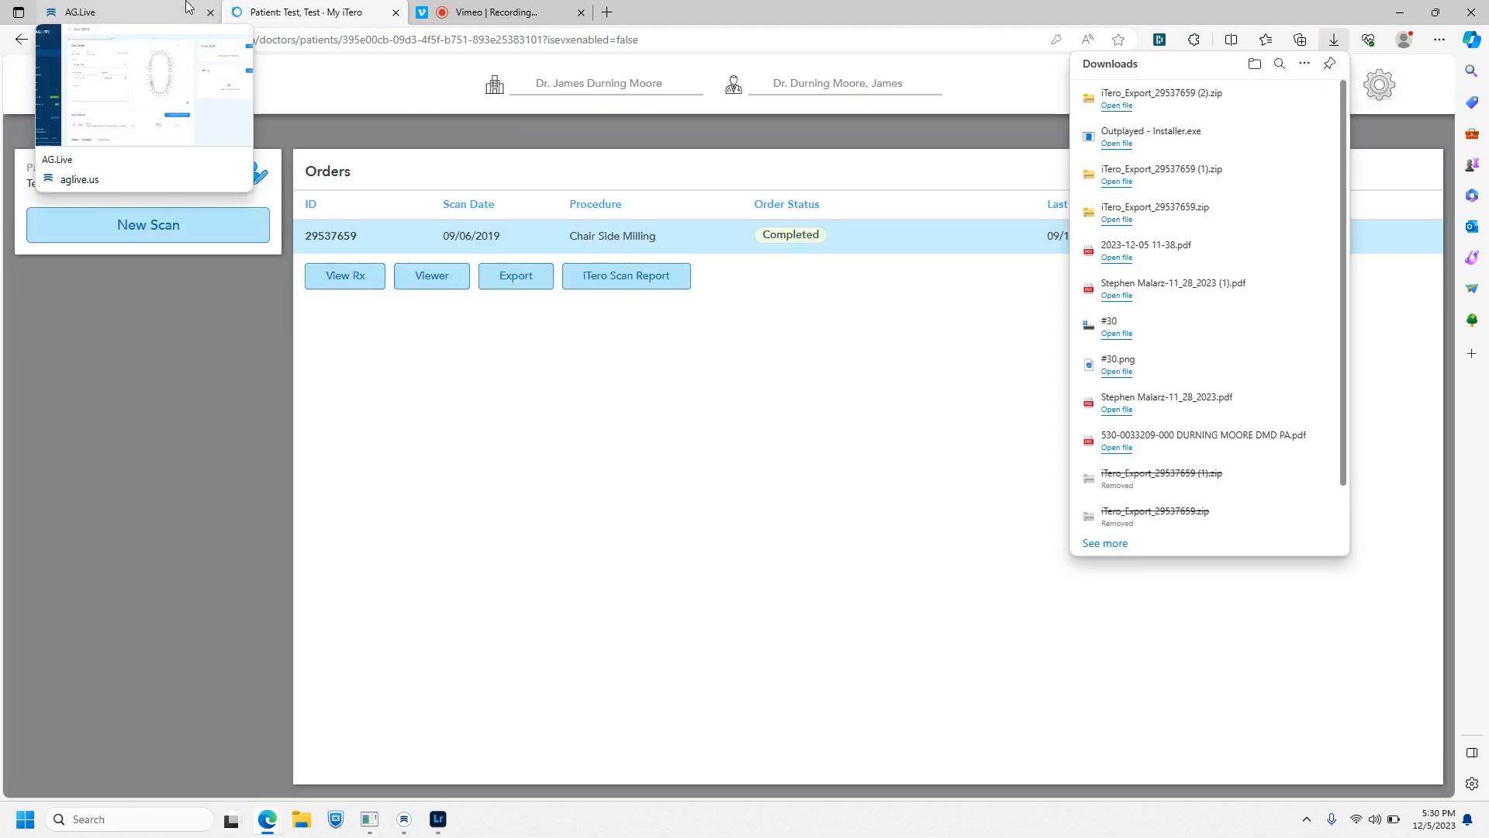
Step: Open the iTero Scans folder on the Desktop in File Explorer and locate the patient's scan folder
click(302, 819)
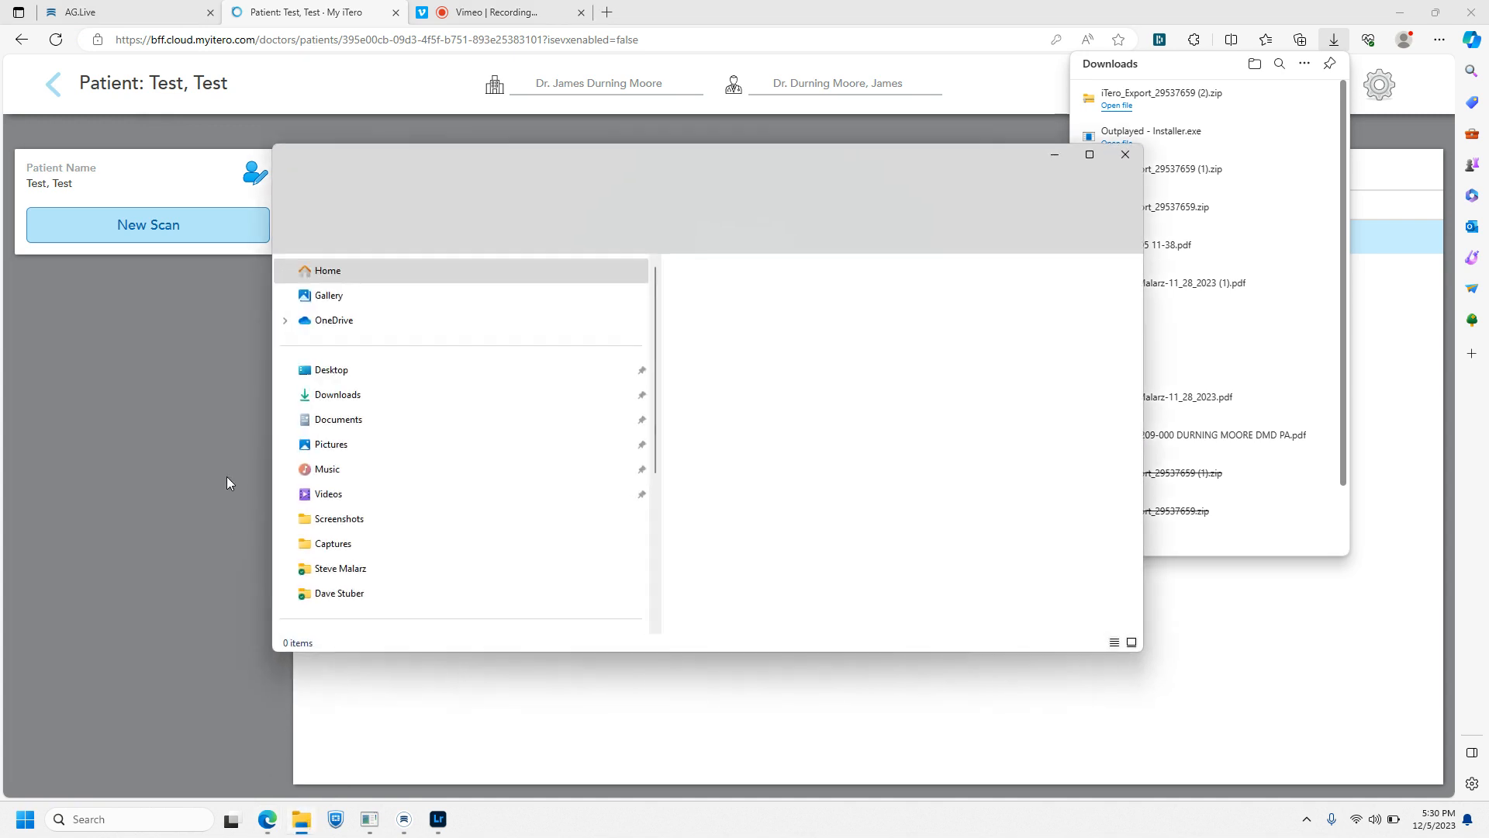
click(338, 375)
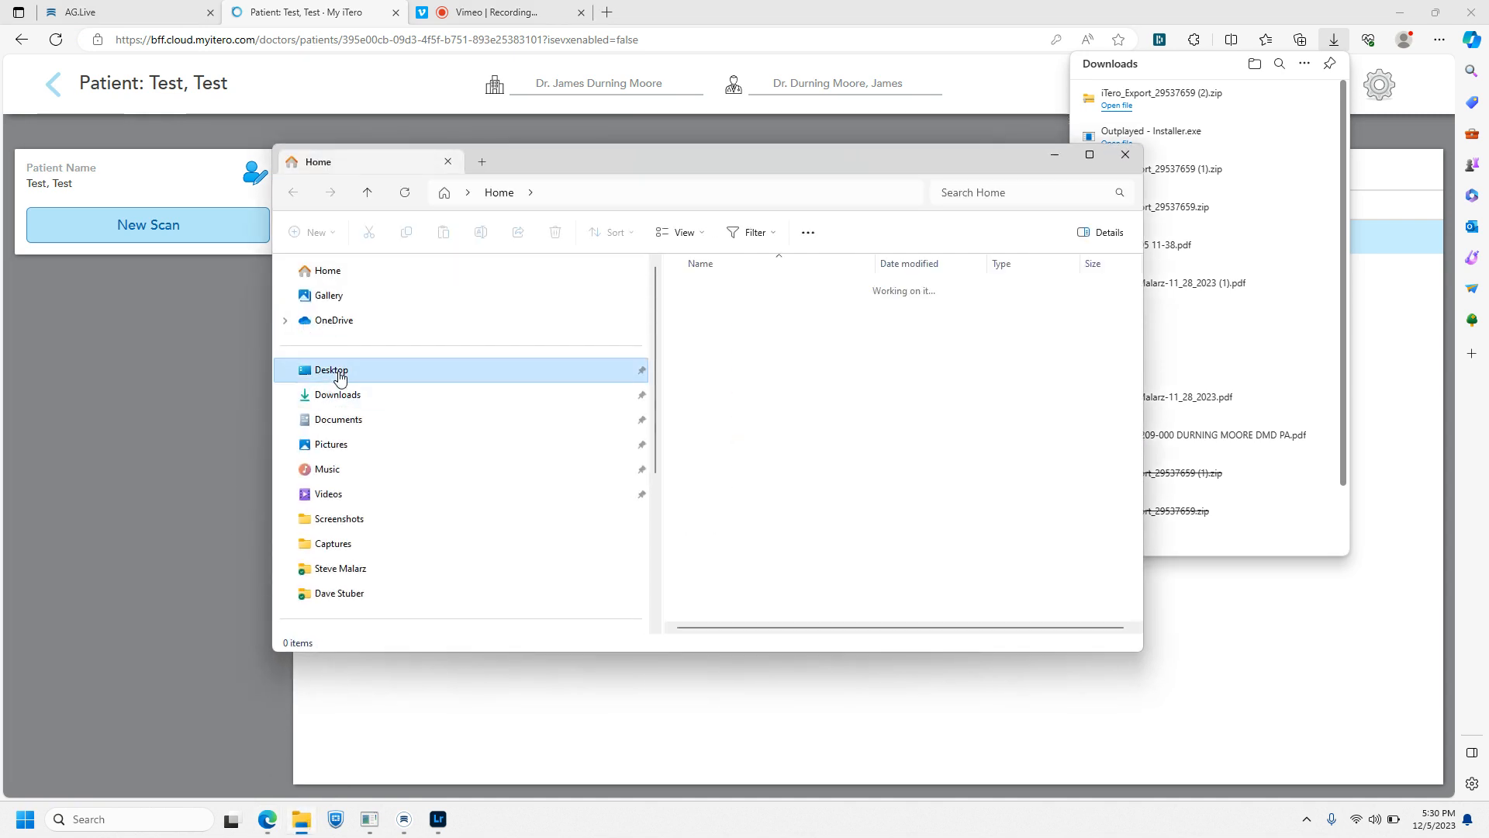
click(746, 320)
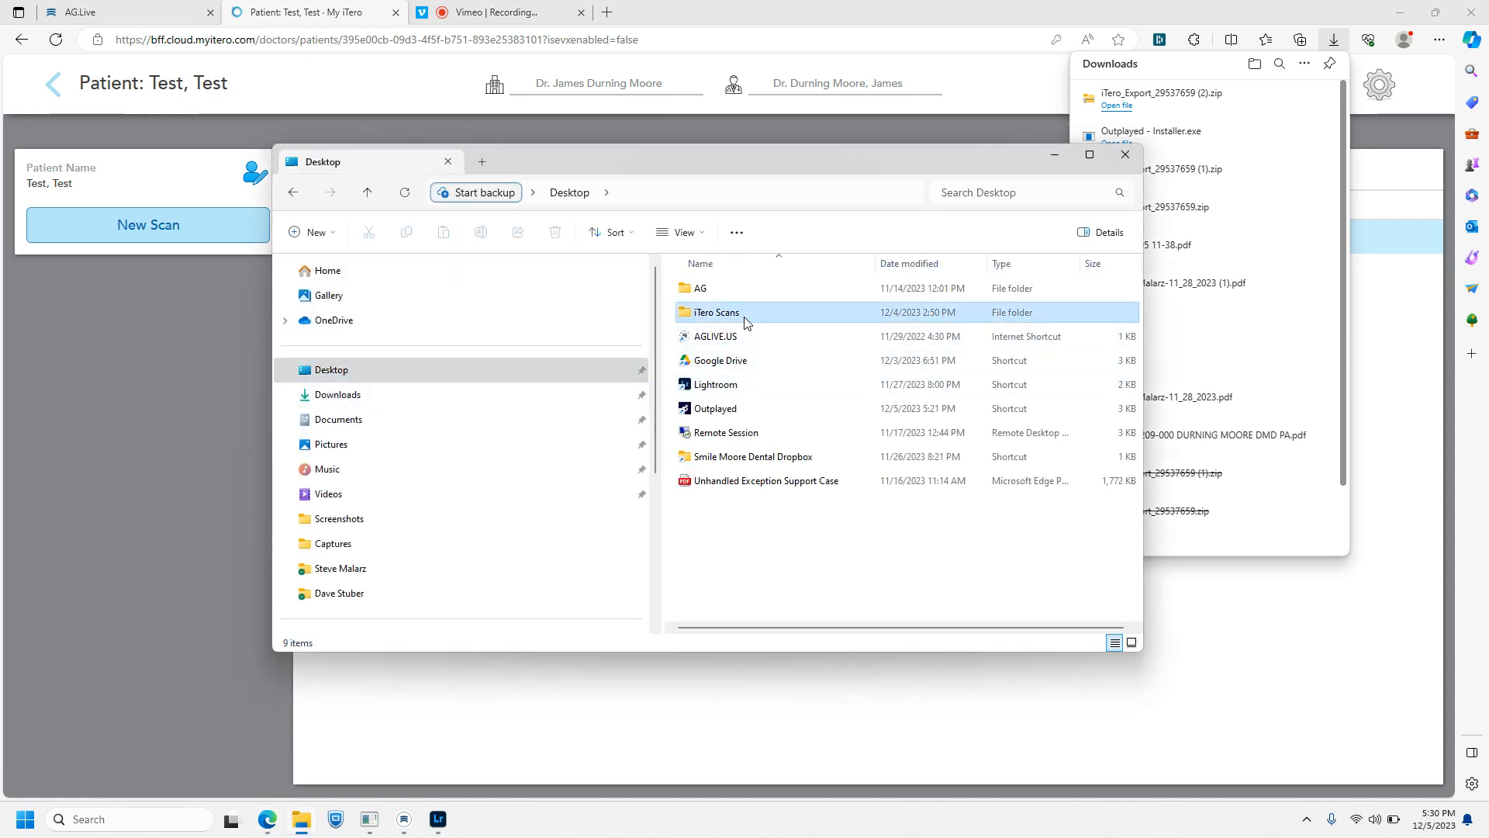
double_click(746, 314)
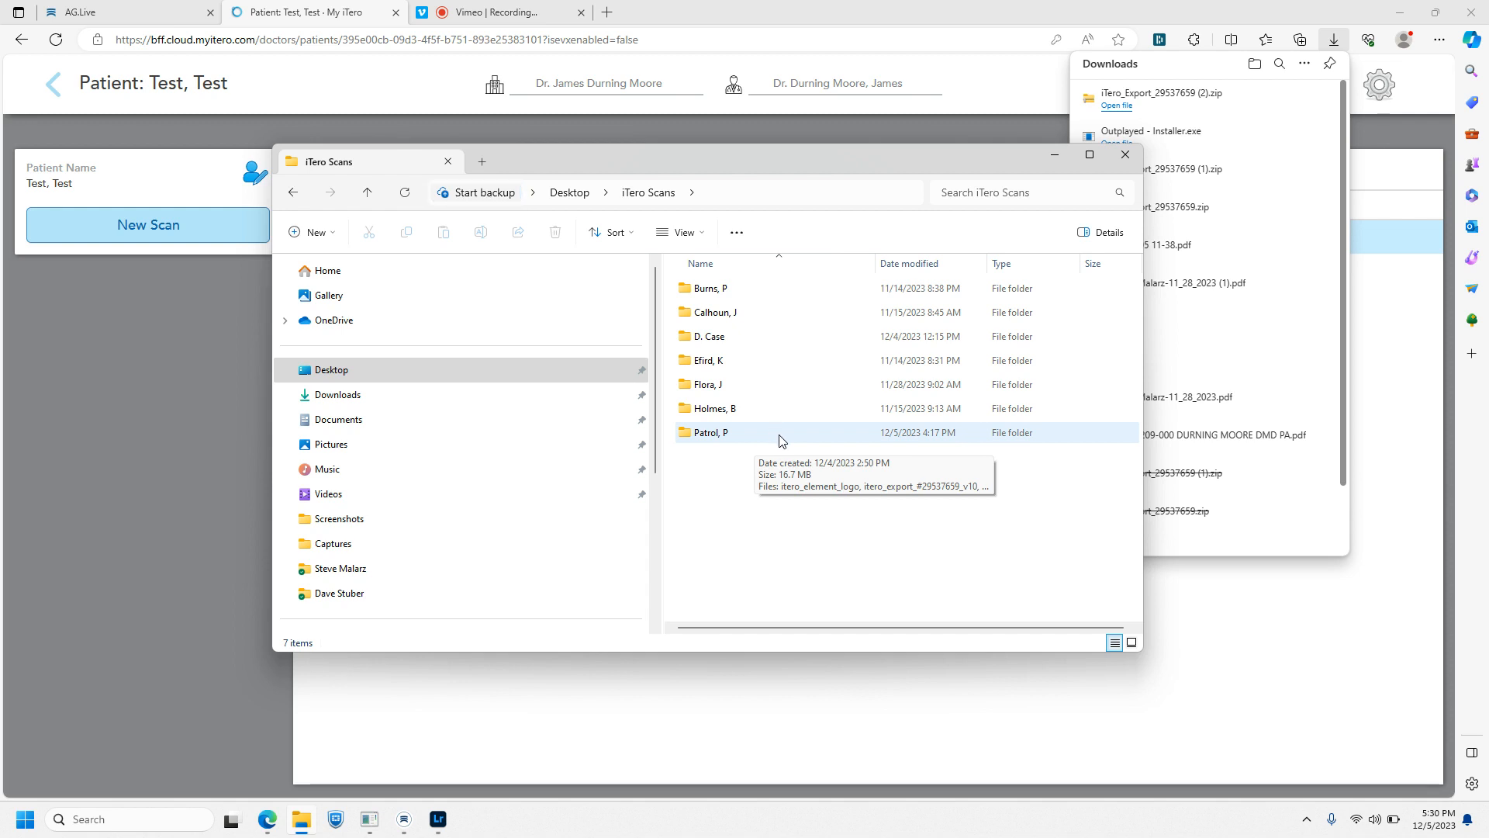
Step: Extract the newly downloaded iTero export into the patient's folder within Desktop\iTero Scans, replacing the existing files, and close the extraction windows
click(1148, 105)
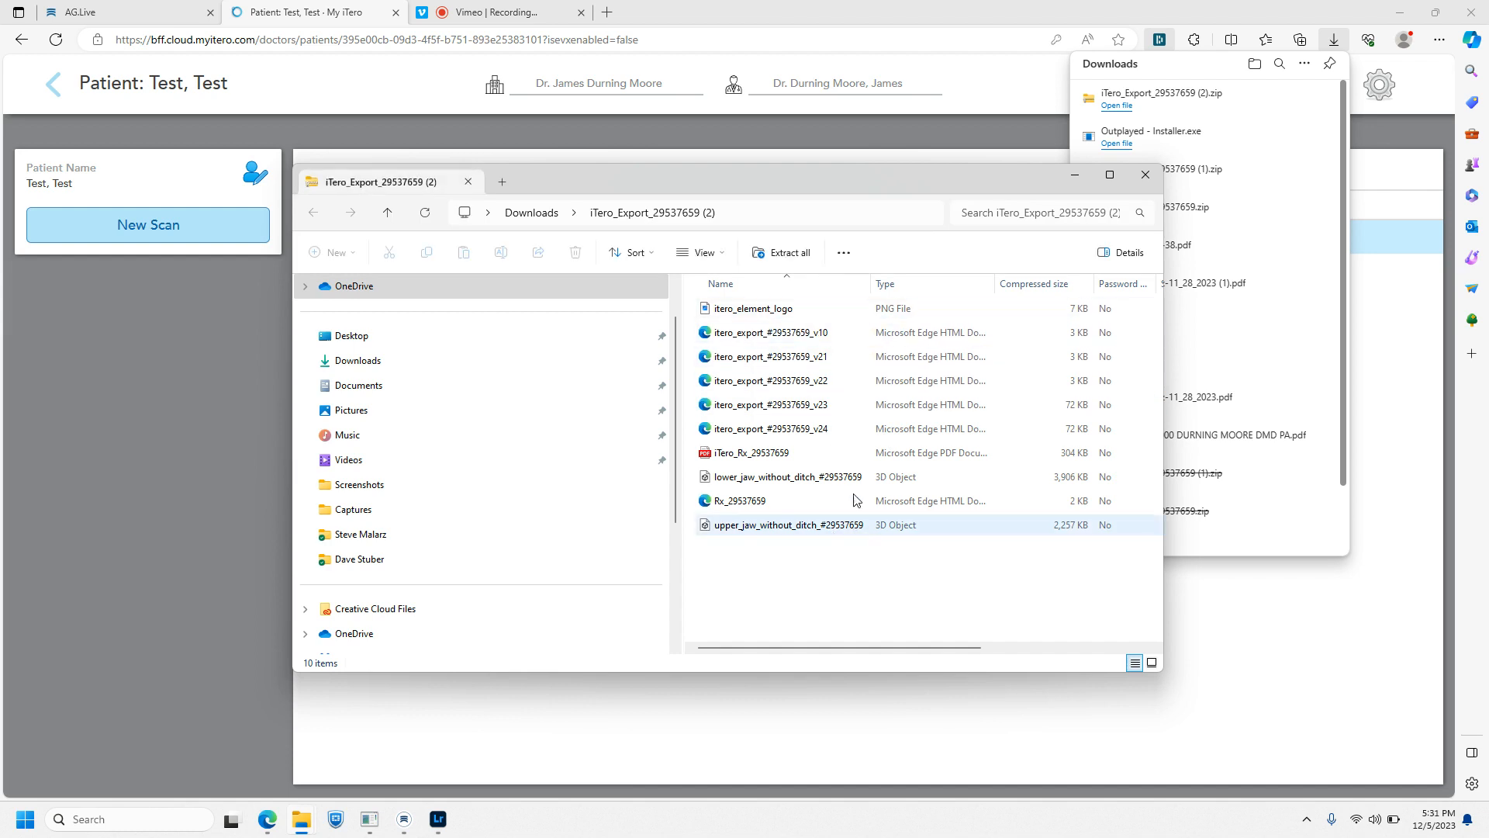
click(778, 256)
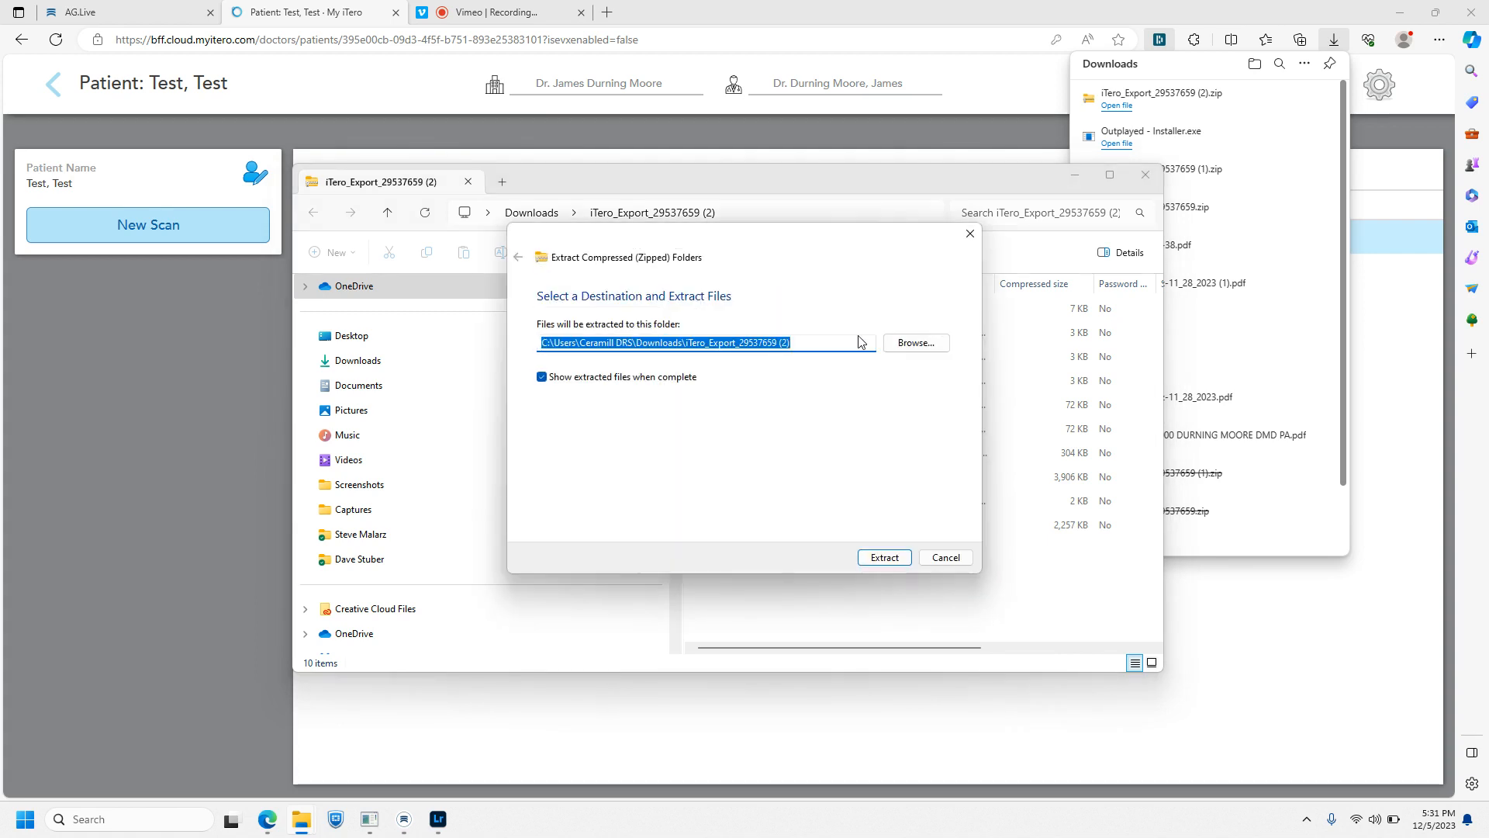
click(907, 339)
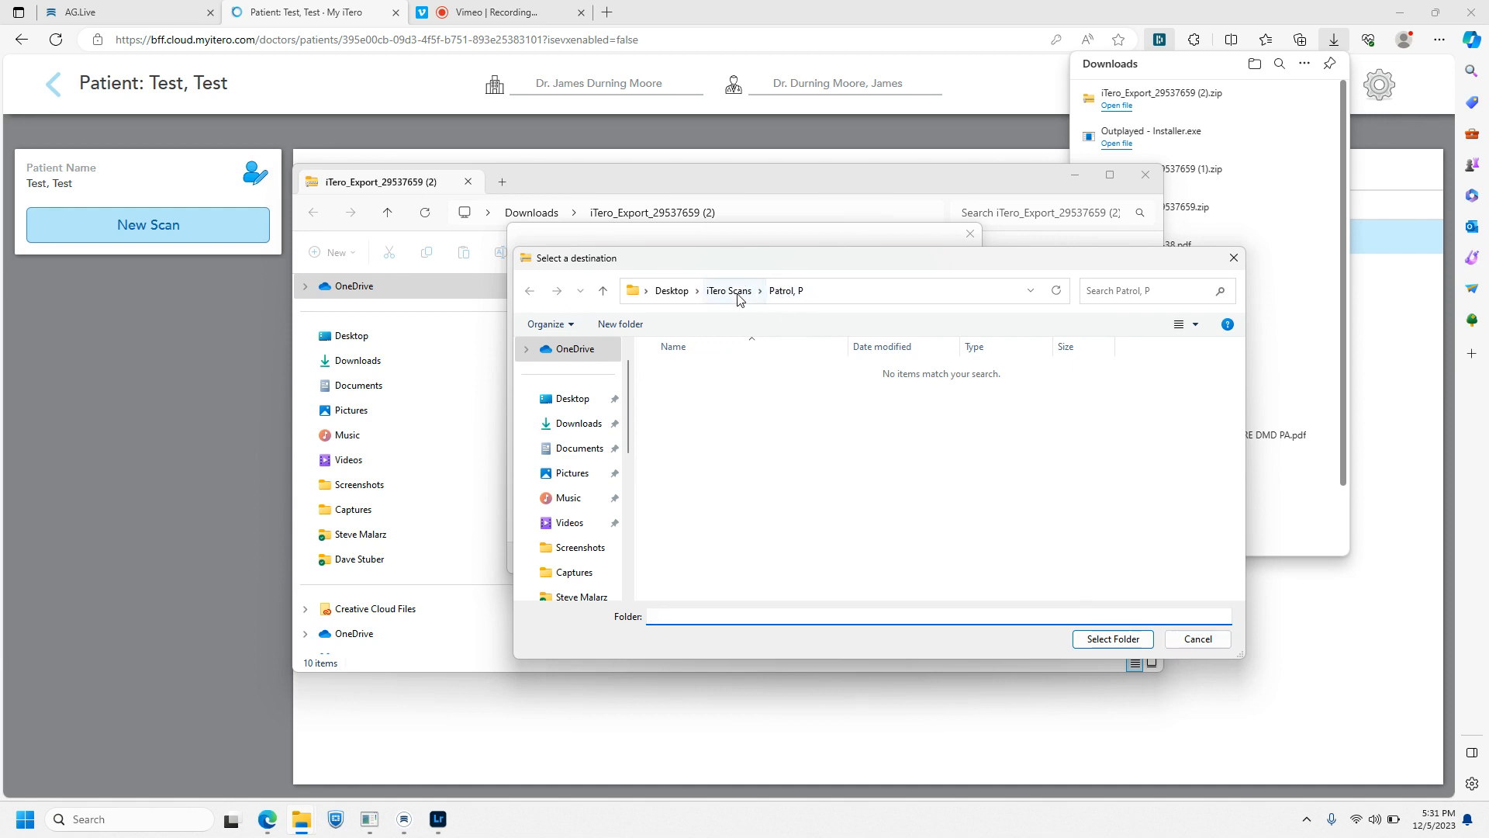
click(1111, 640)
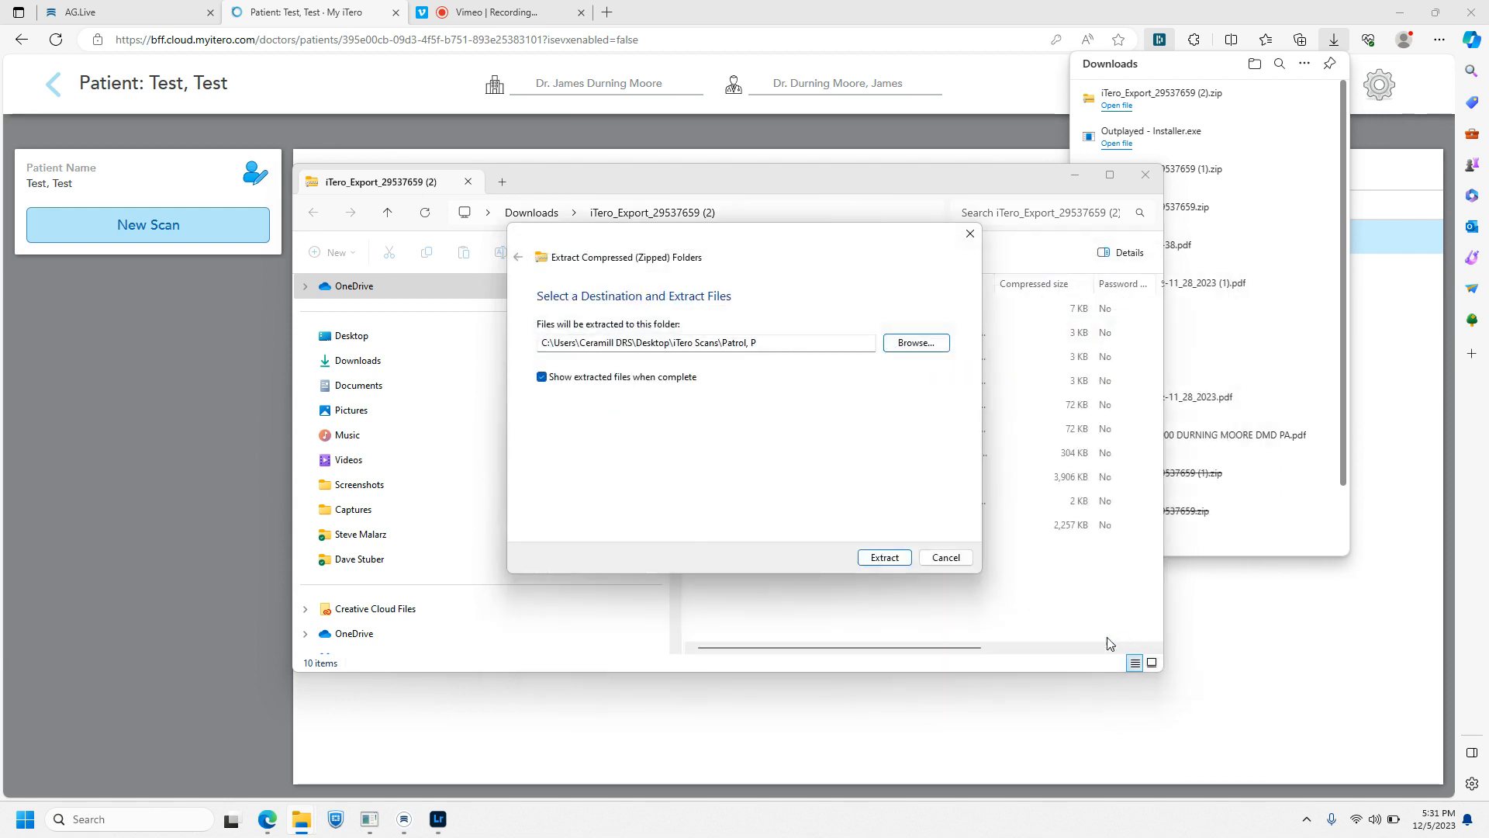
click(885, 558)
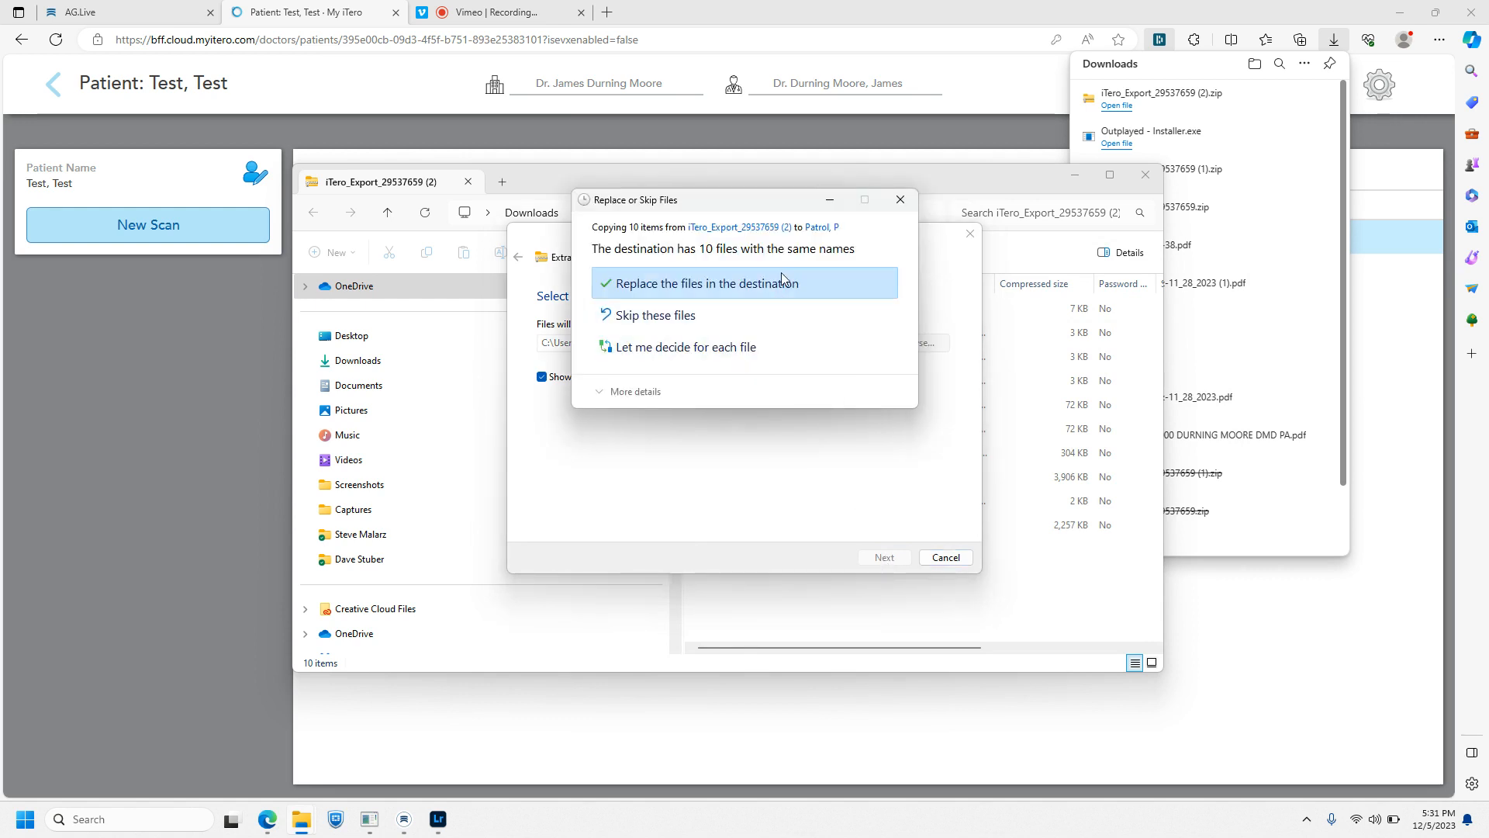
click(781, 286)
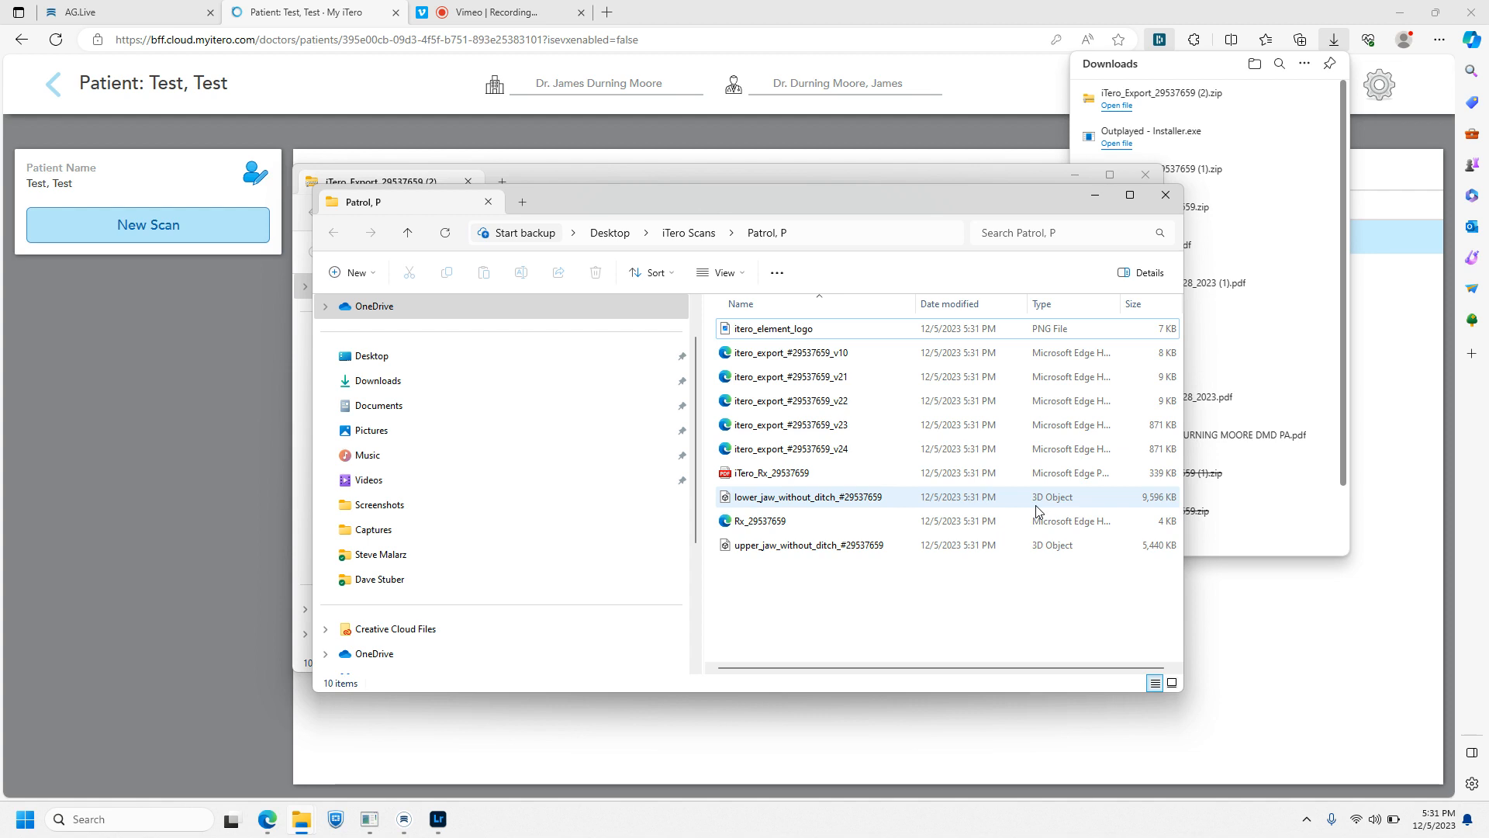
click(1166, 195)
click(1144, 173)
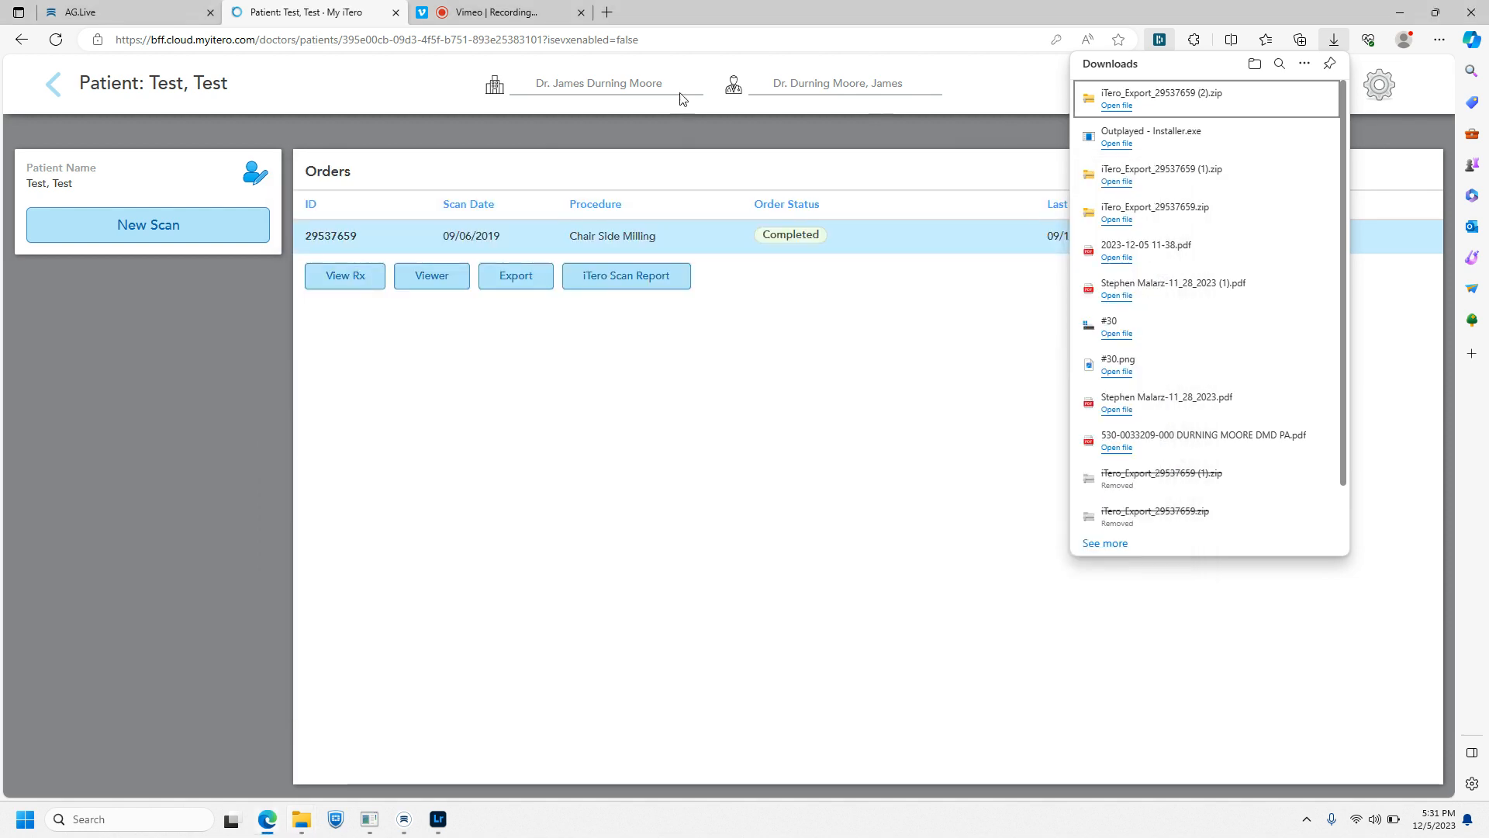
Step: Switch back to the AG.Live case and upload the lower_jaw_without_ditch and upper_jaw_without_ditch scans from the patient's folder
click(117, 14)
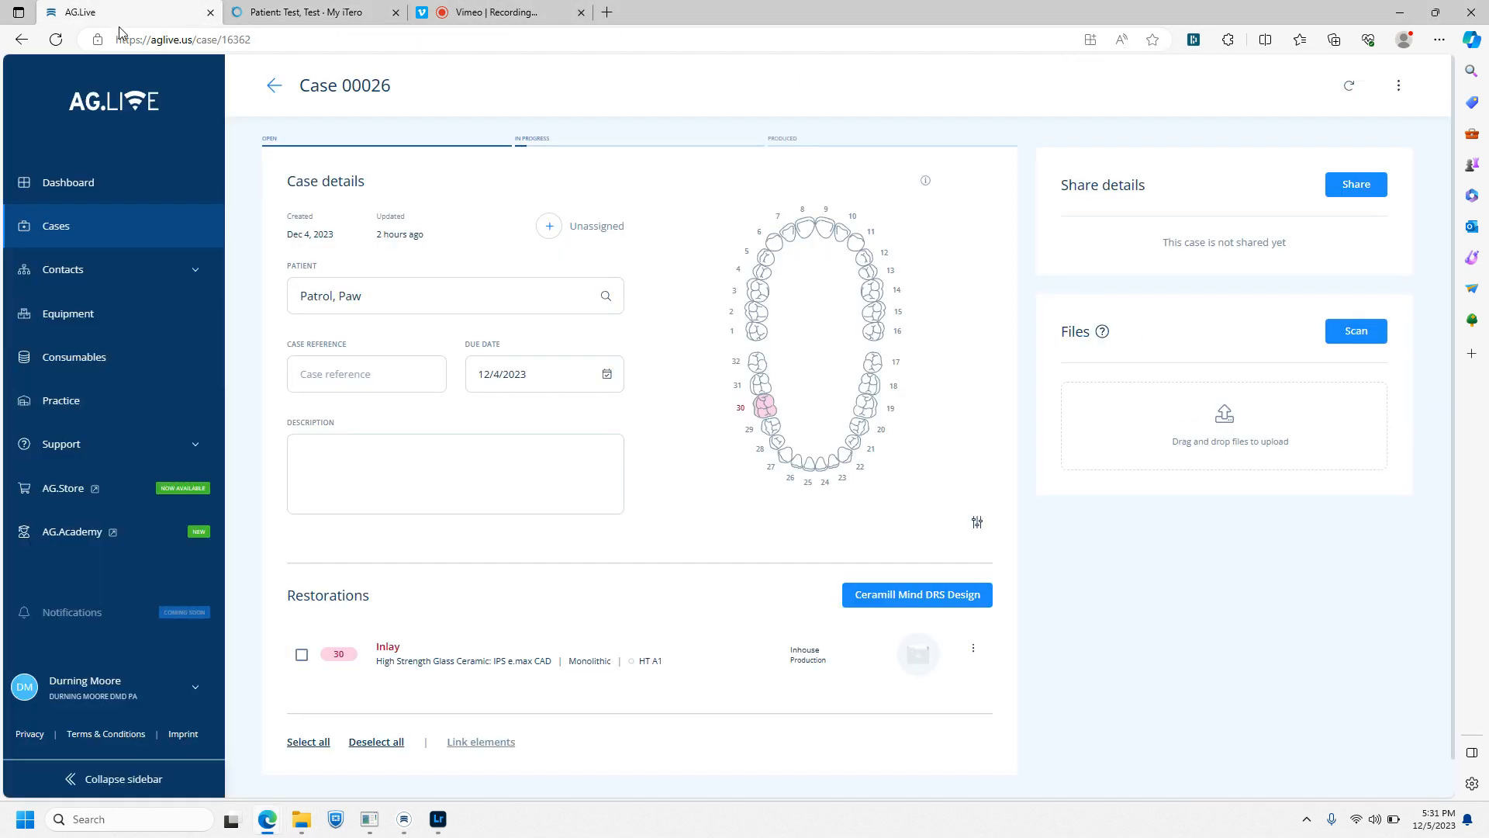
click(1288, 423)
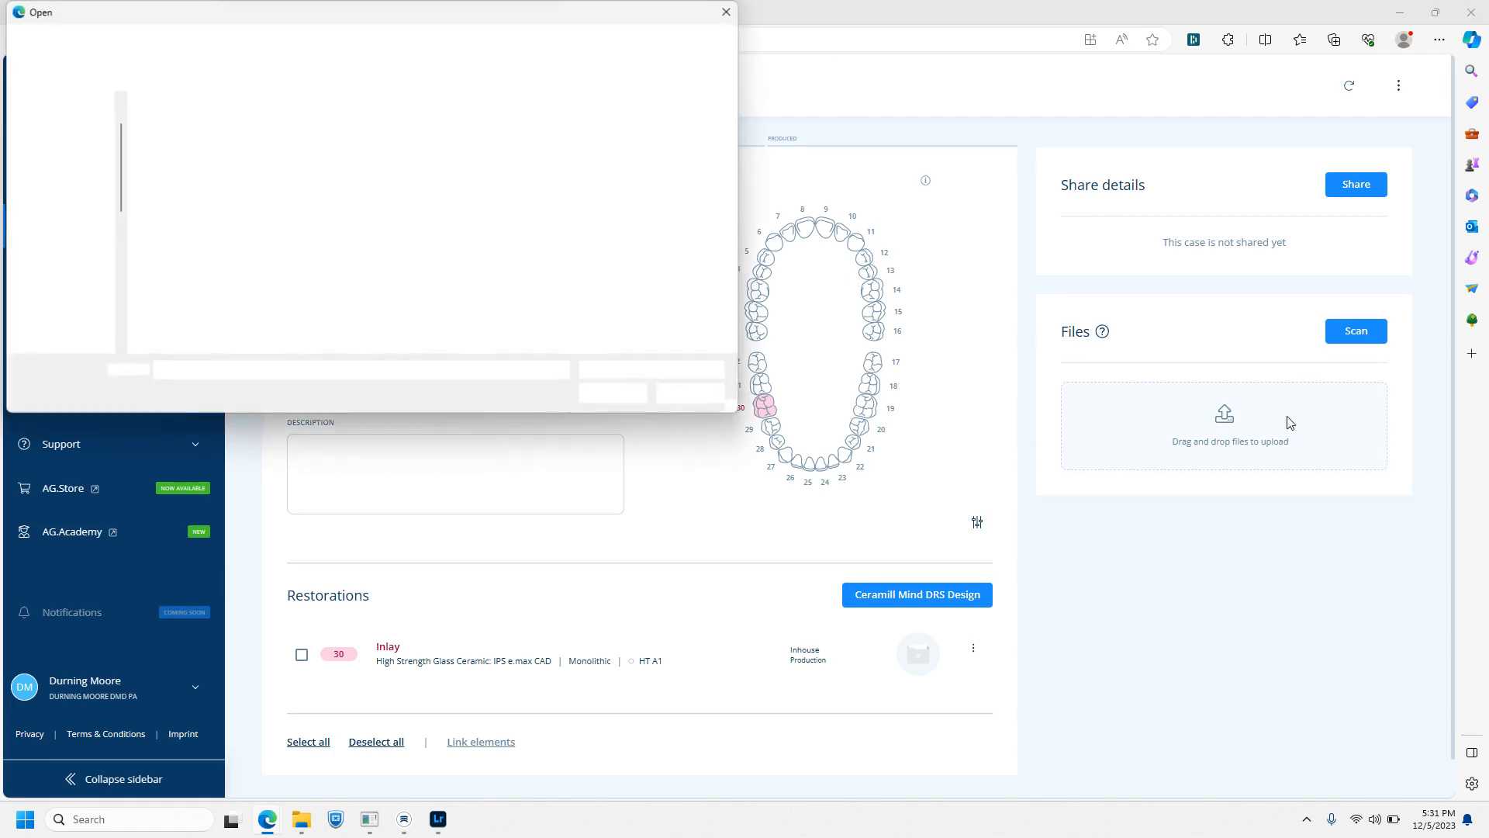
click(230, 298)
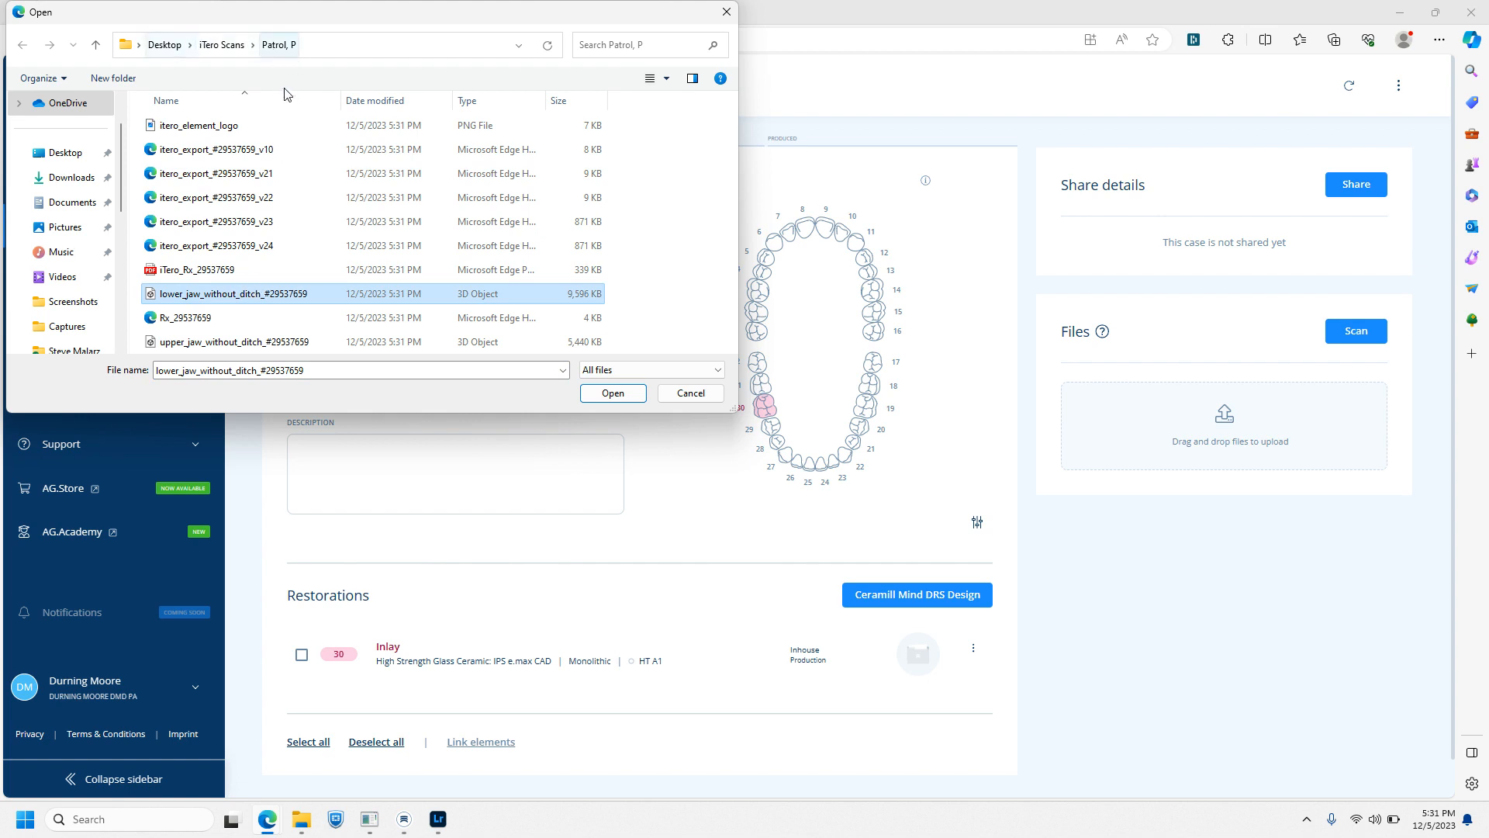
ctrl+click(236, 342)
click(613, 392)
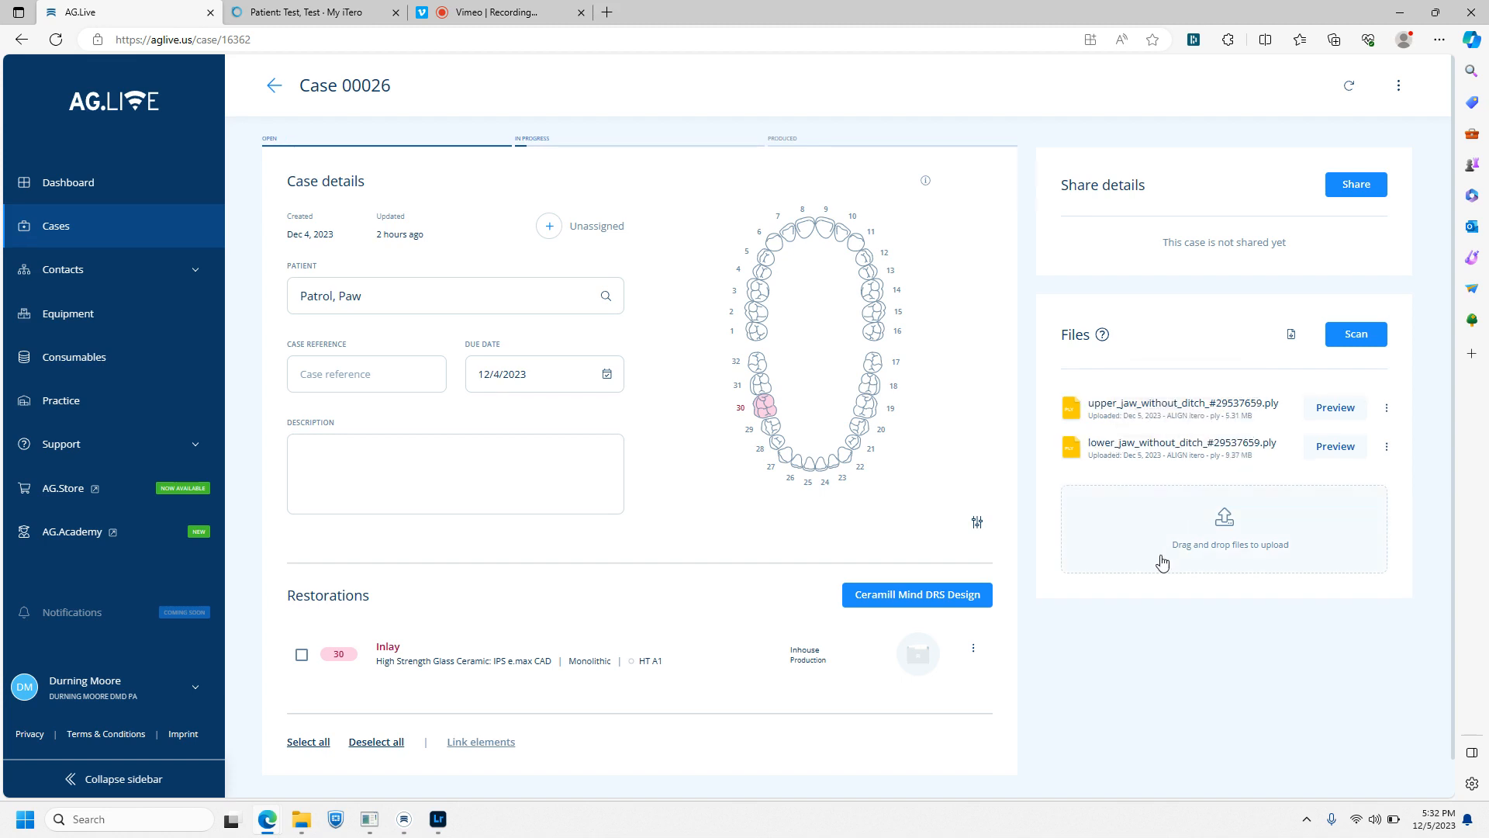
Step: Send the tooth 30 inlay to Ceramill Mind DRS Design with IPS e.max CAD as the material
click(873, 601)
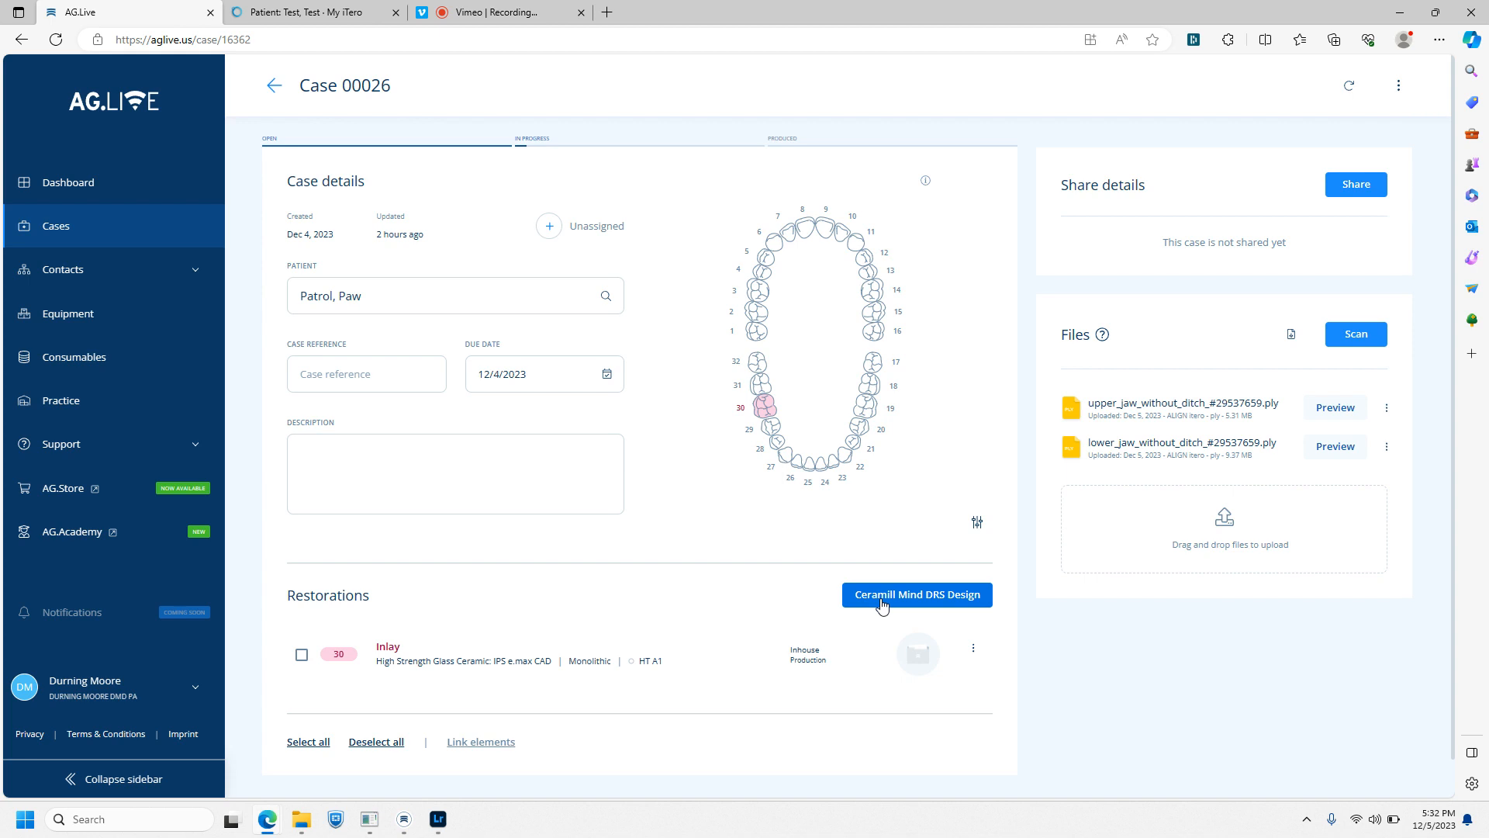
click(882, 604)
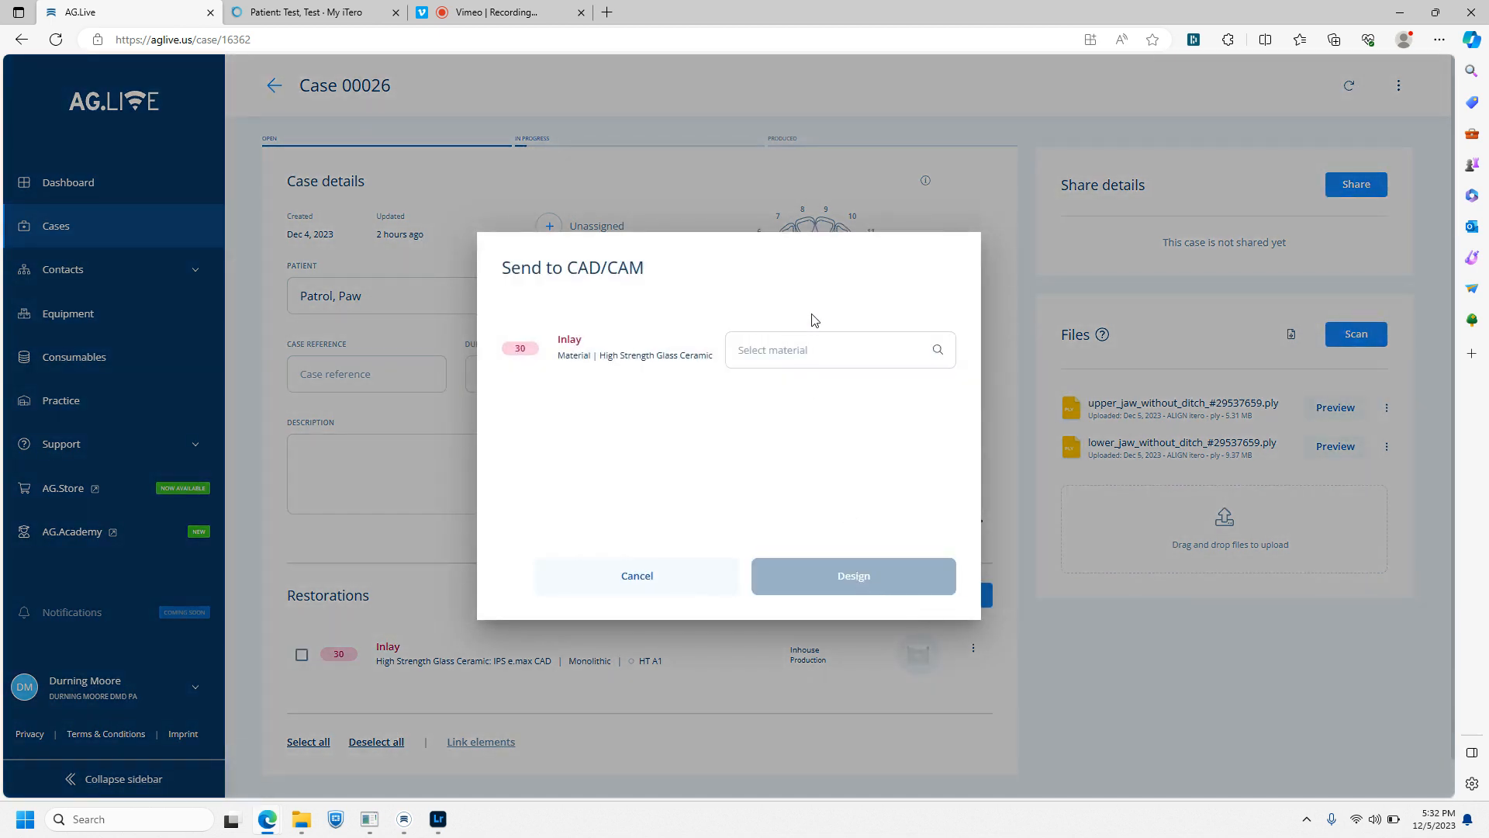
click(805, 350)
click(777, 401)
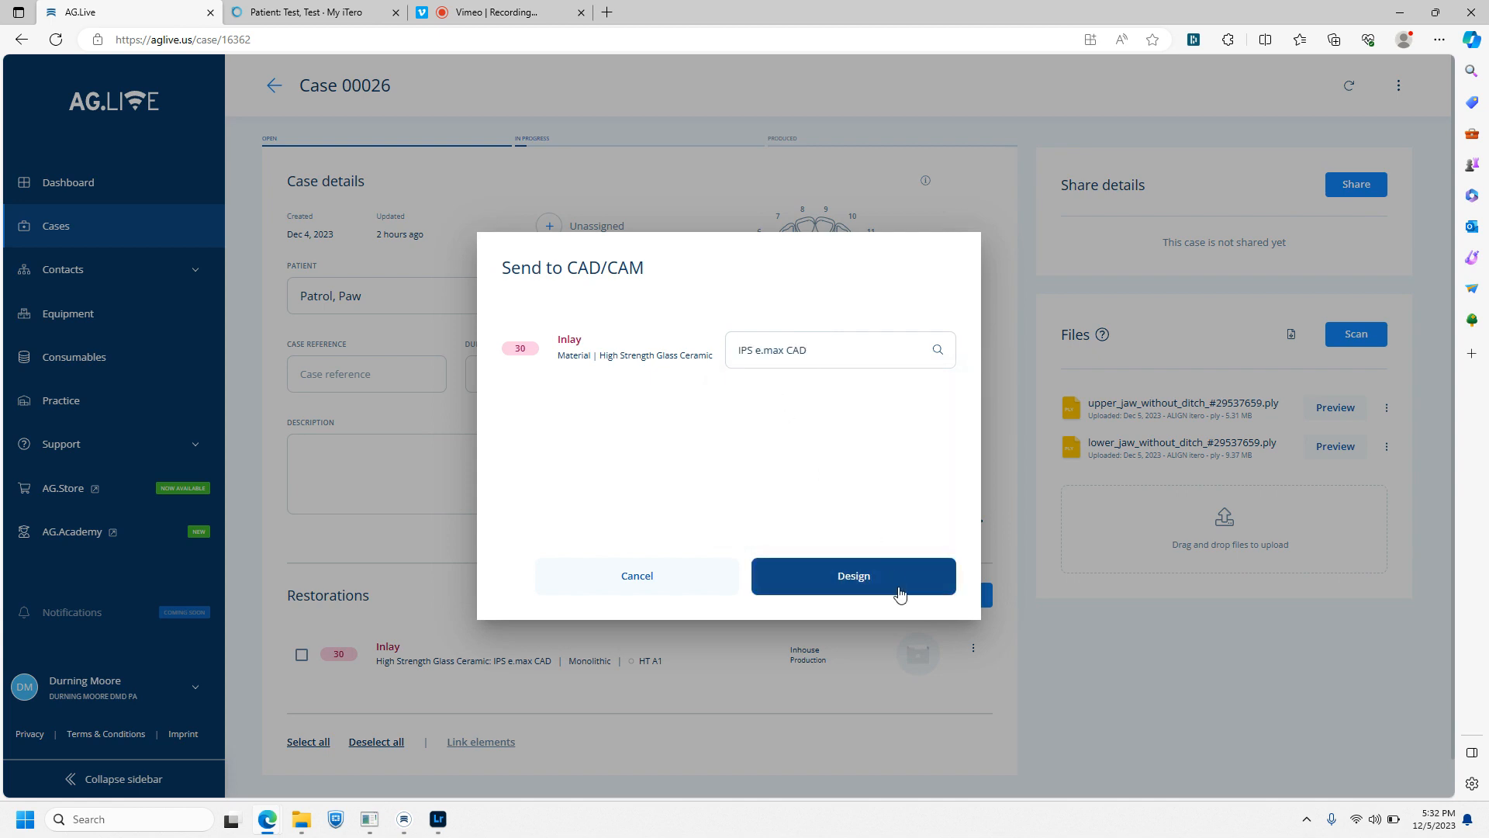
click(896, 580)
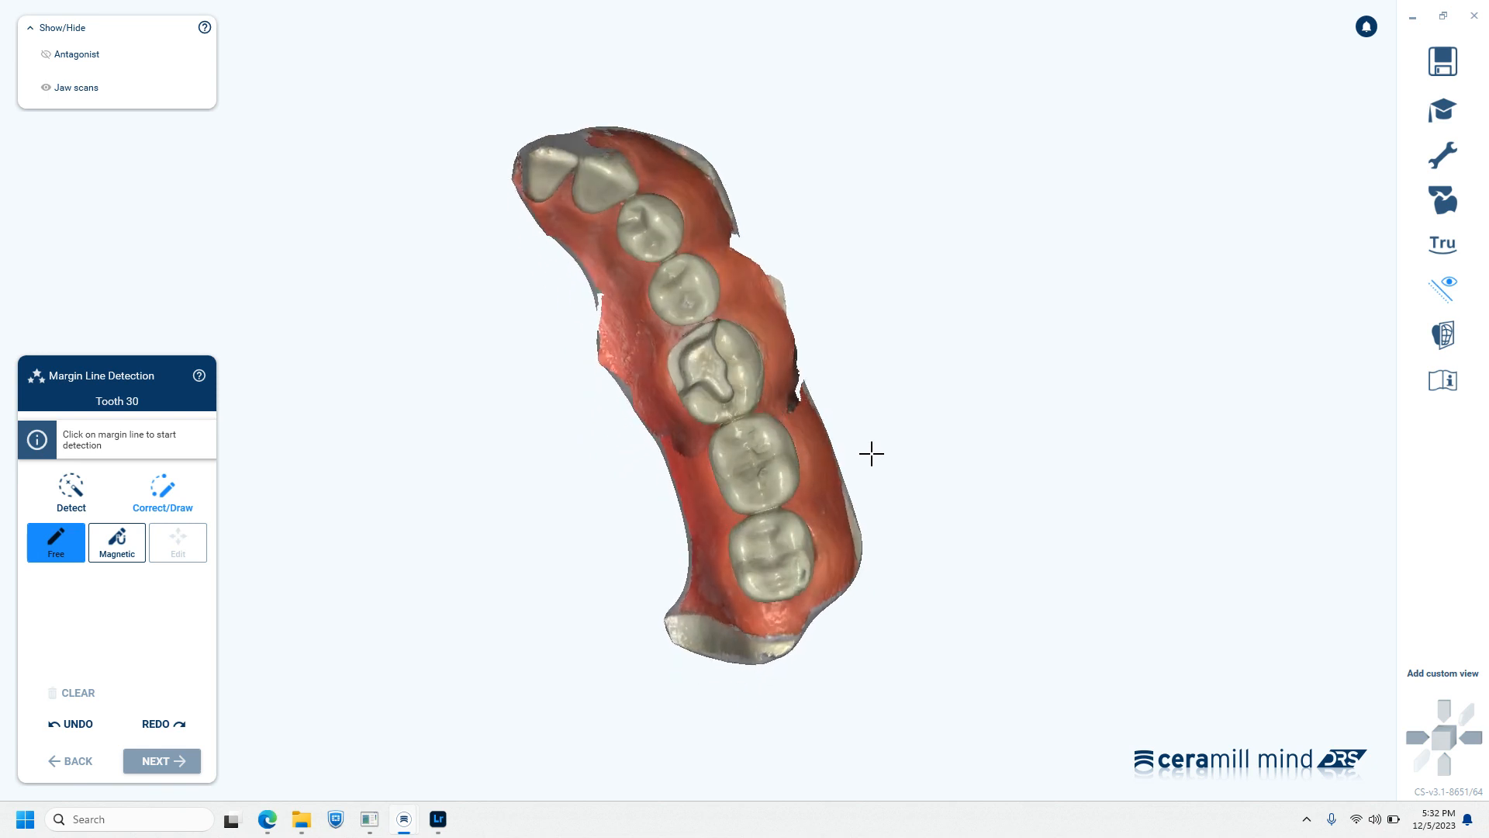
Step: Clear the stray margin point and draw tooth 30's margin line freehand along the outer lingual edge up to the mesial corner
scroll(784, 454, up, 7)
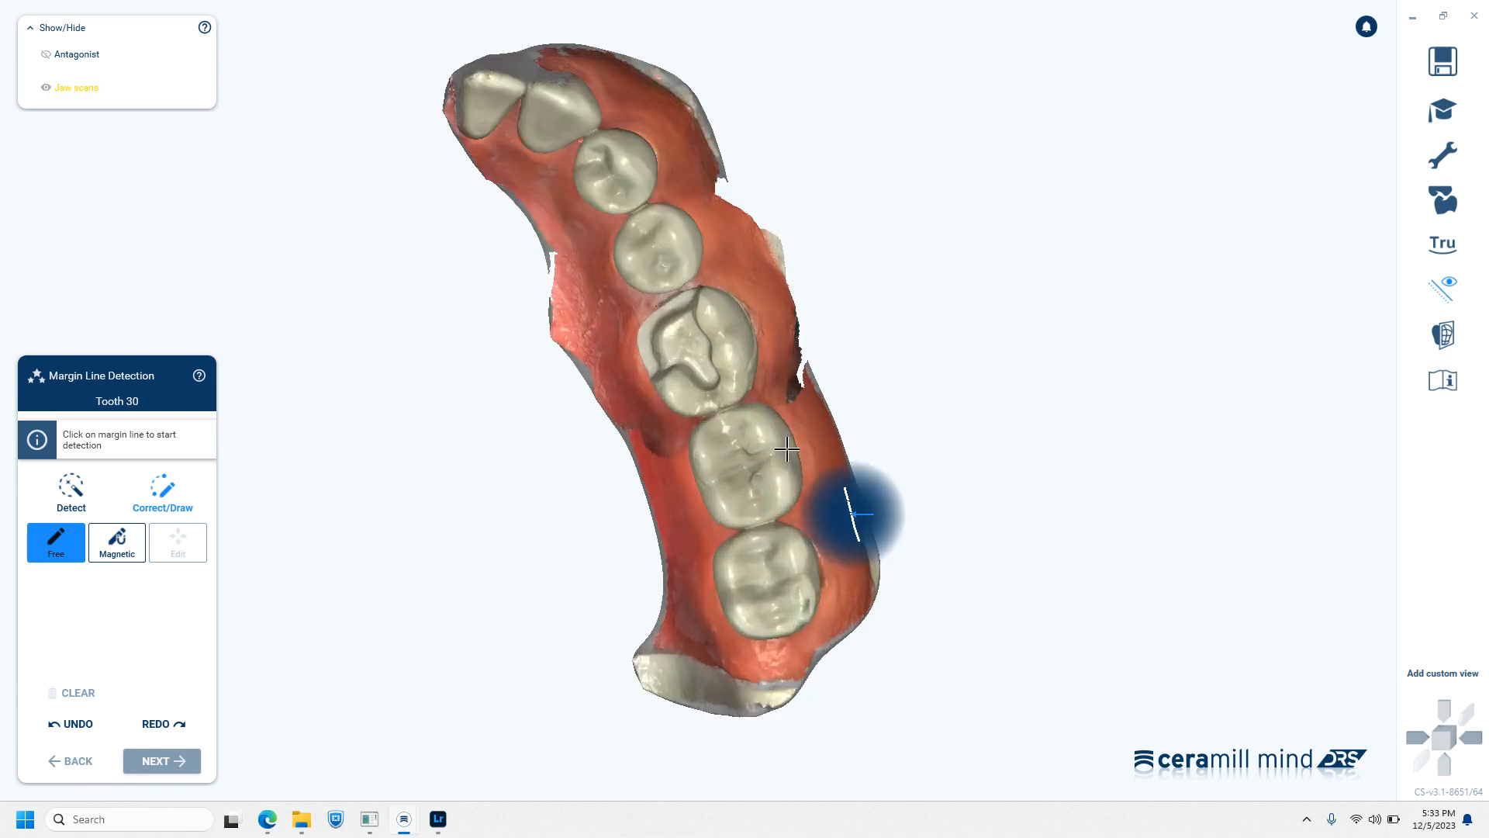
click(686, 448)
middle_drag(686, 447, 869, 658)
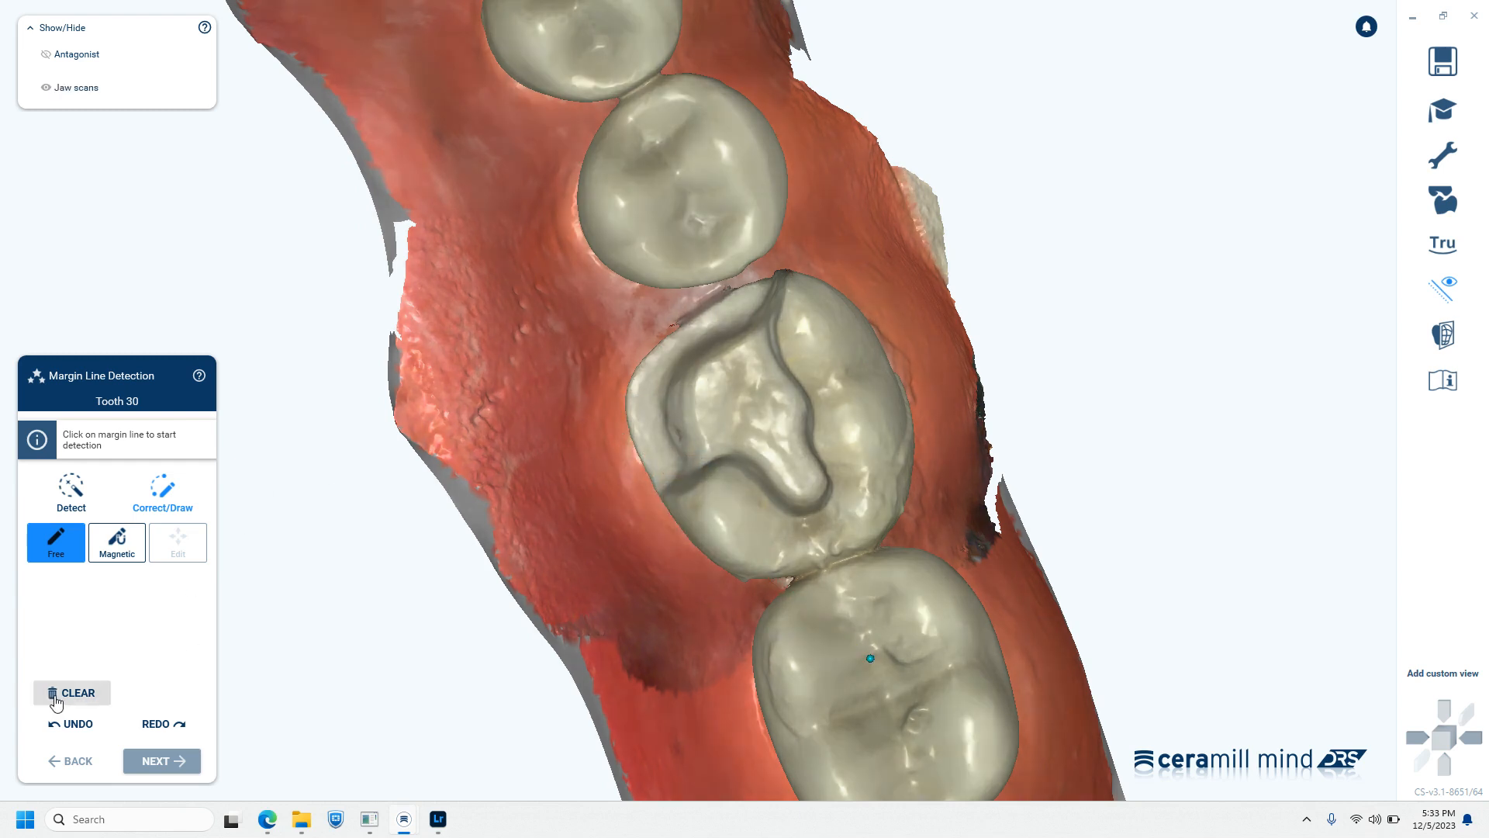
click(62, 691)
click(644, 465)
click(629, 427)
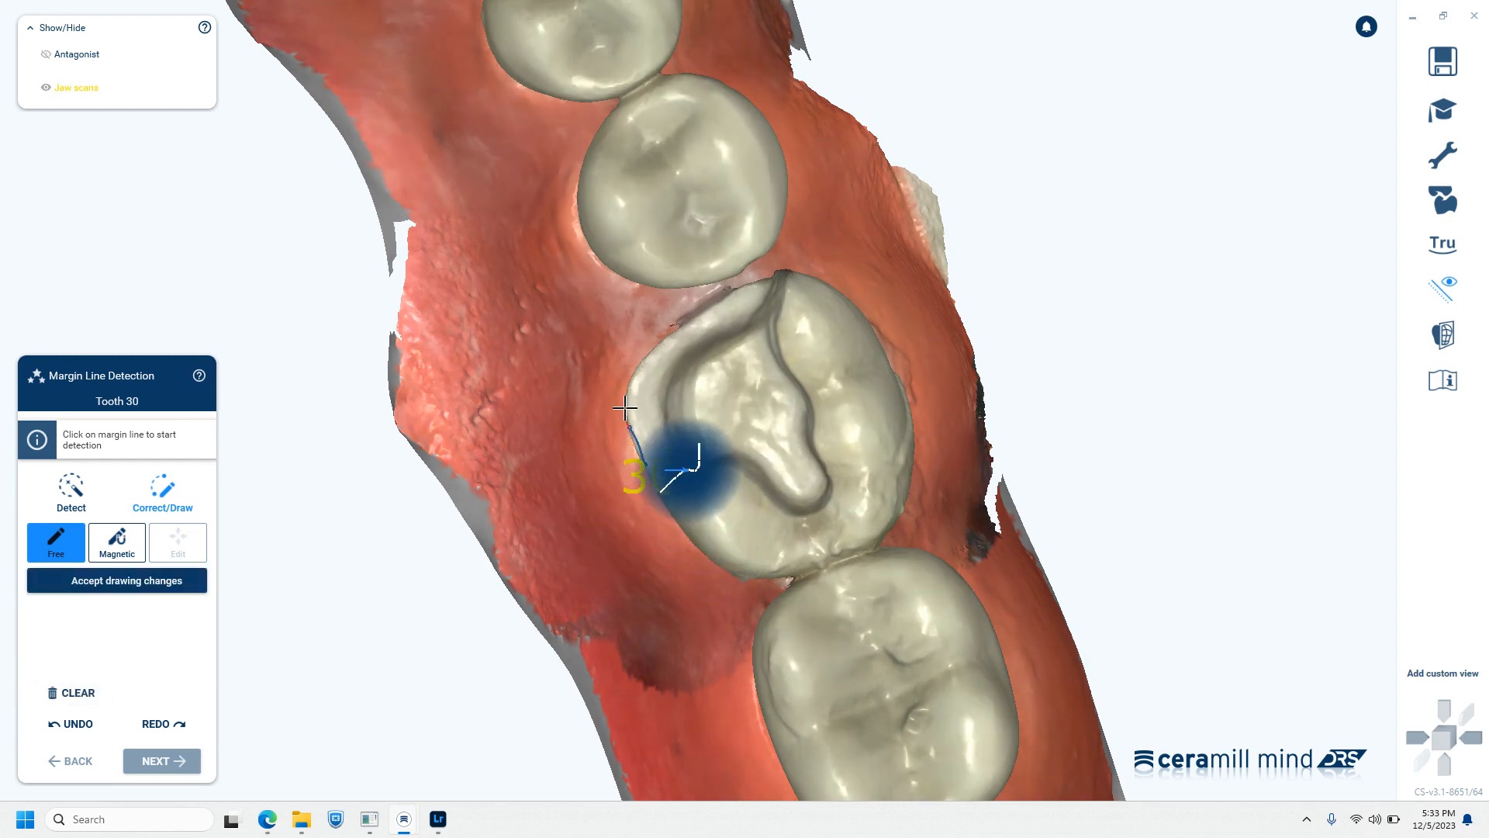
click(628, 390)
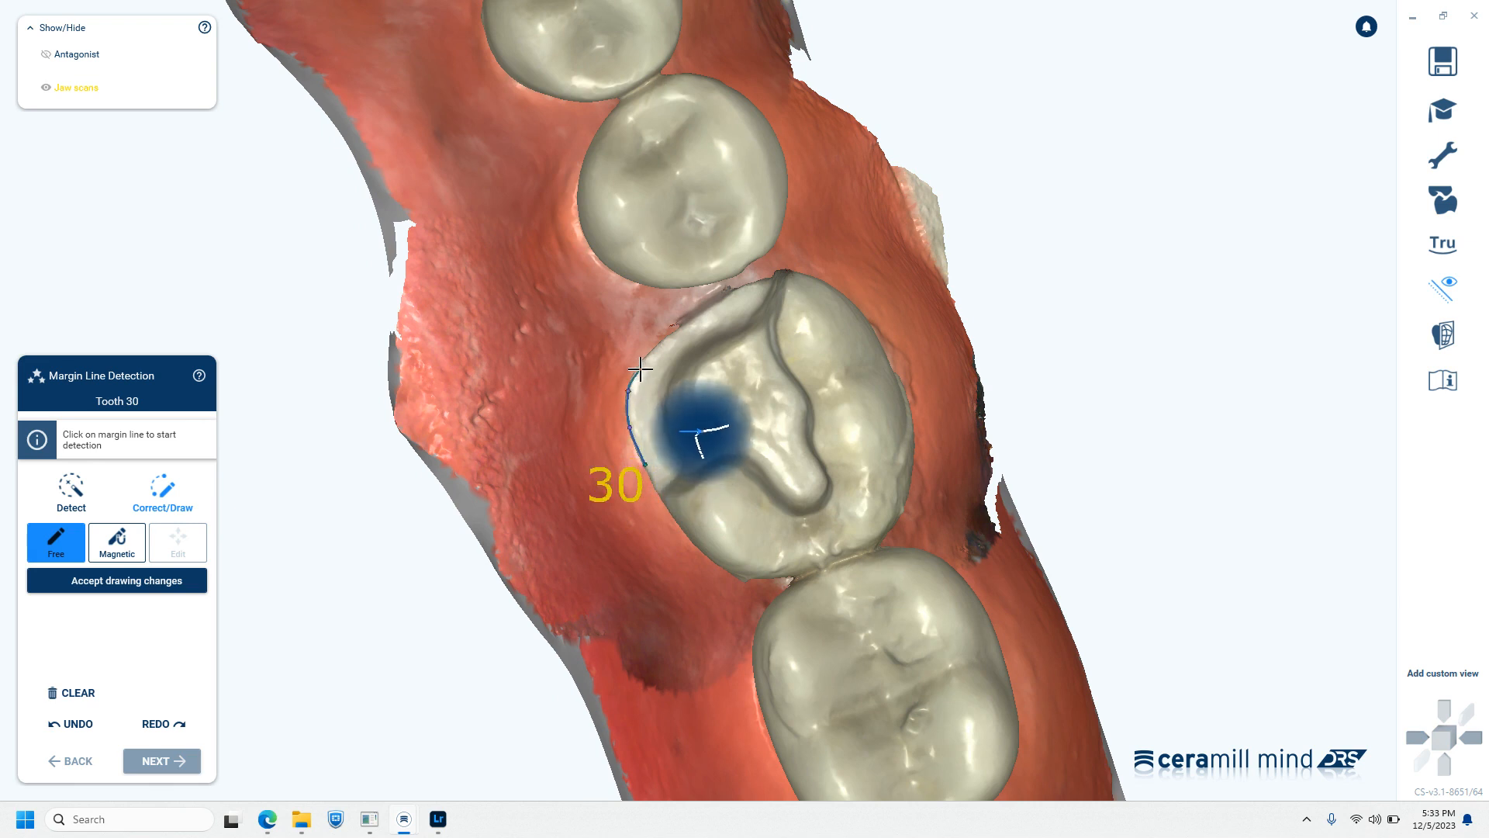
click(644, 360)
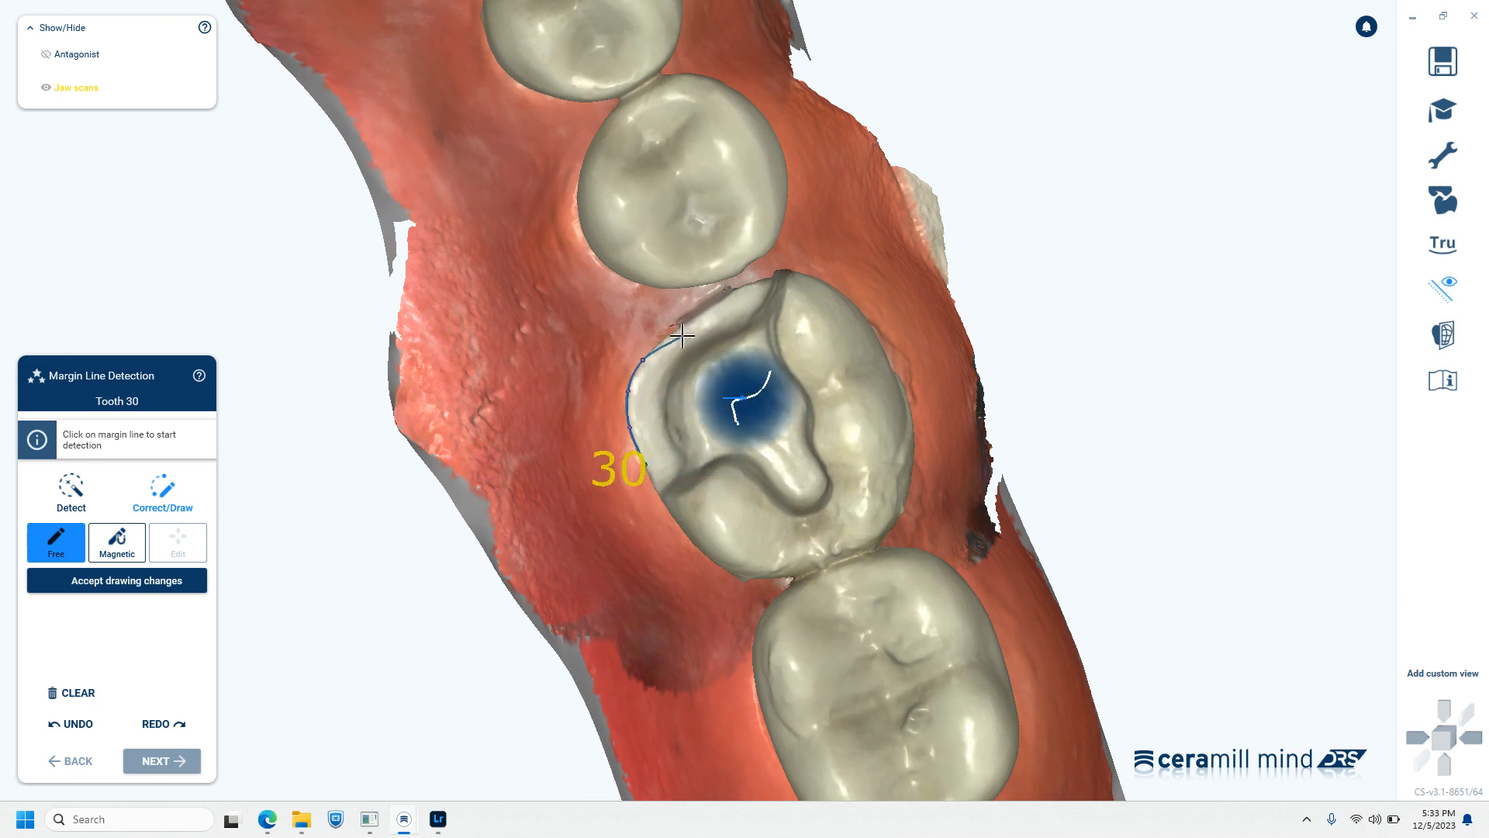
click(673, 335)
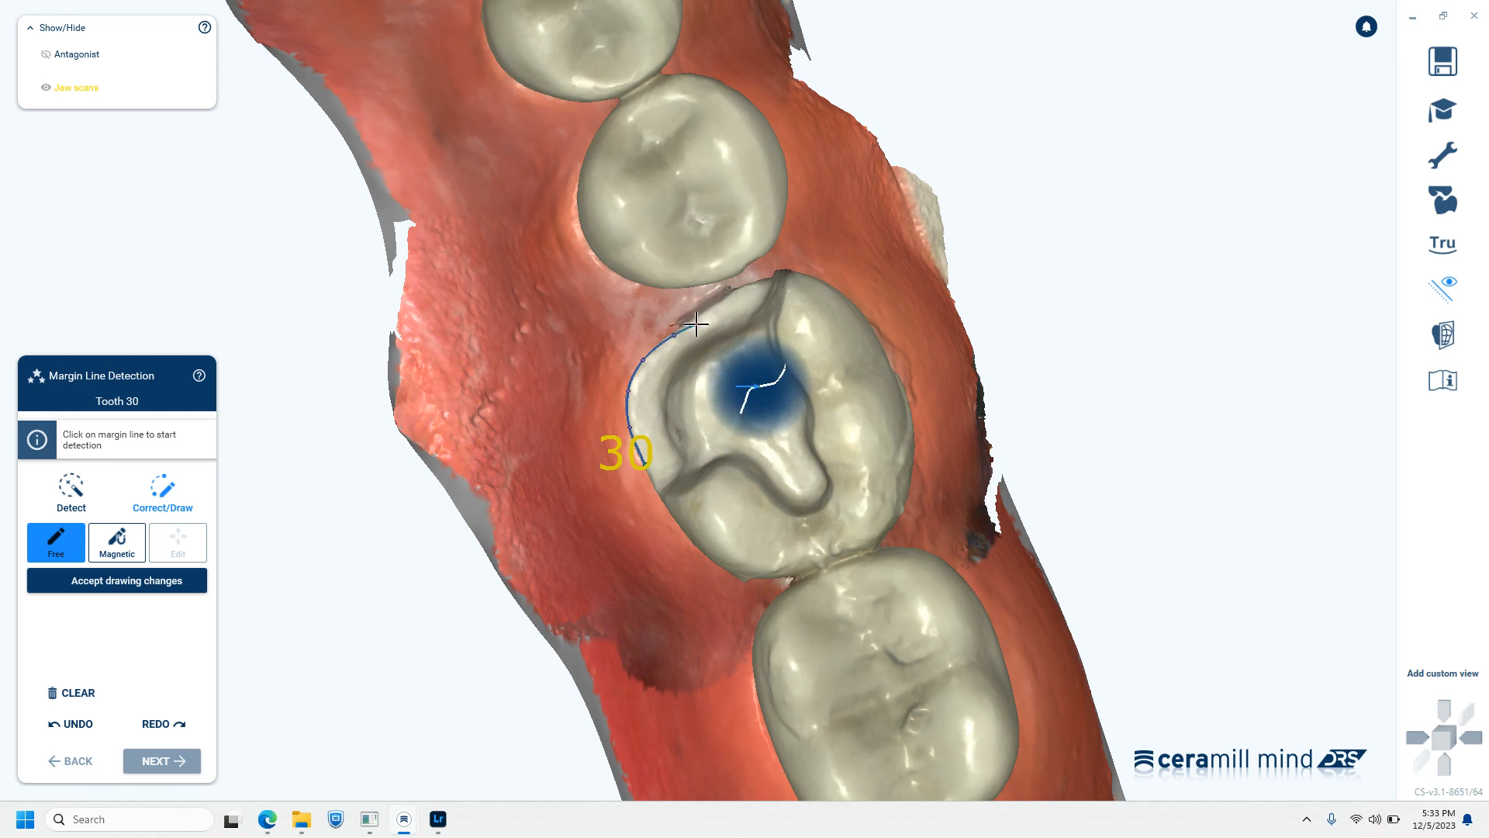
click(698, 316)
click(723, 298)
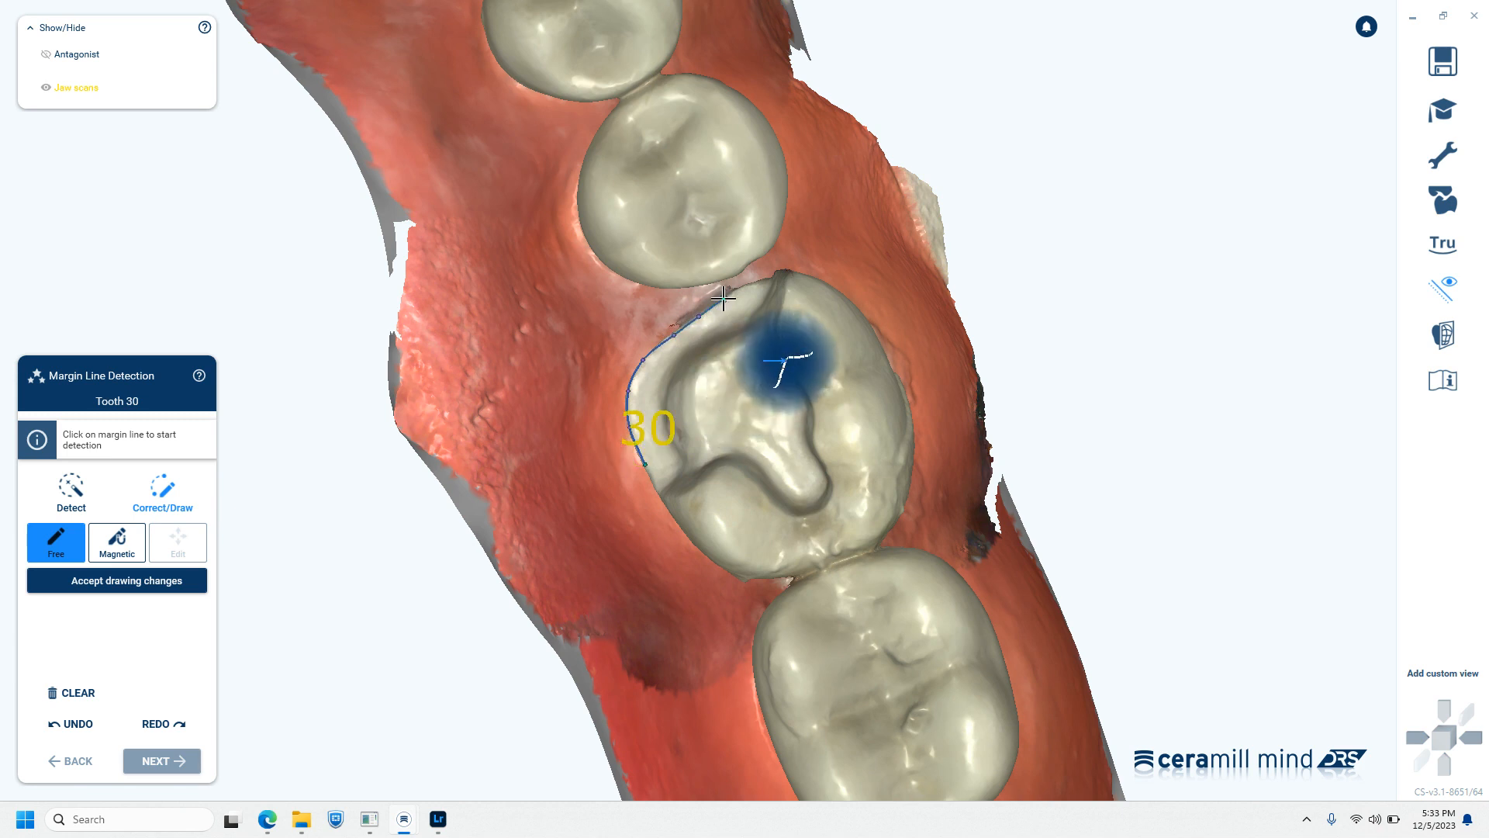
click(742, 287)
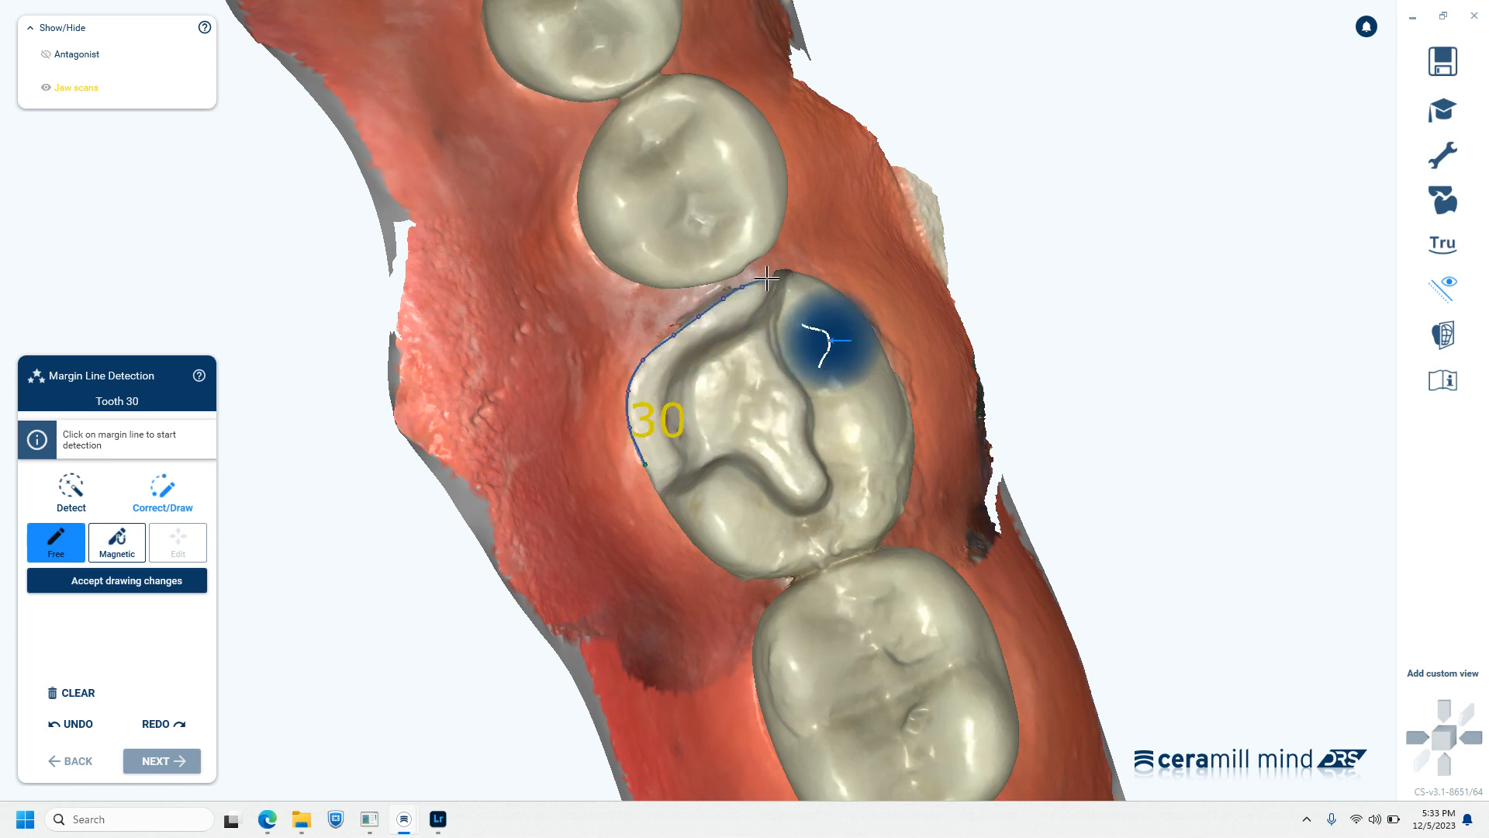
click(766, 279)
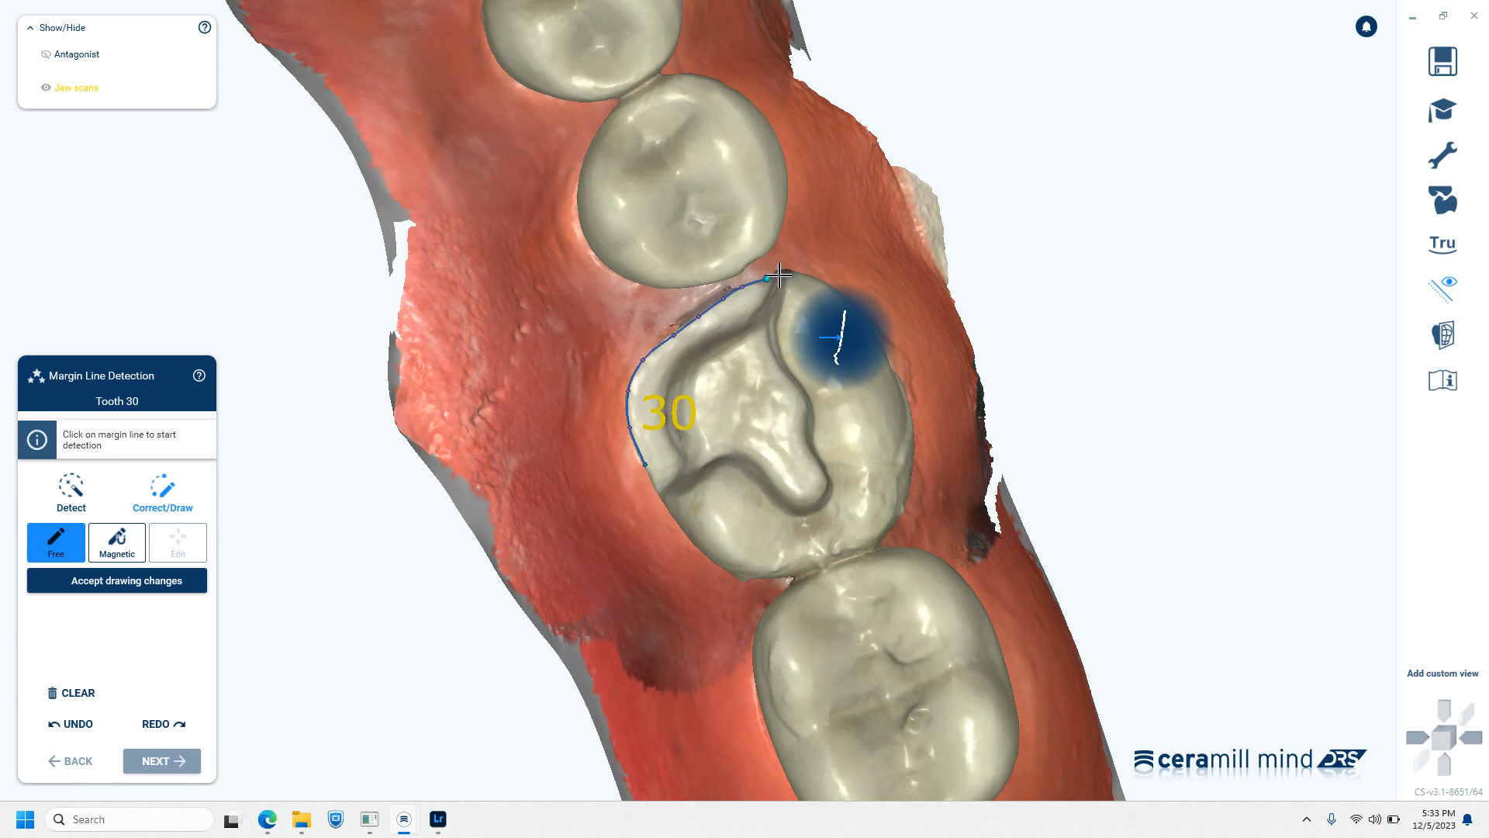
click(782, 276)
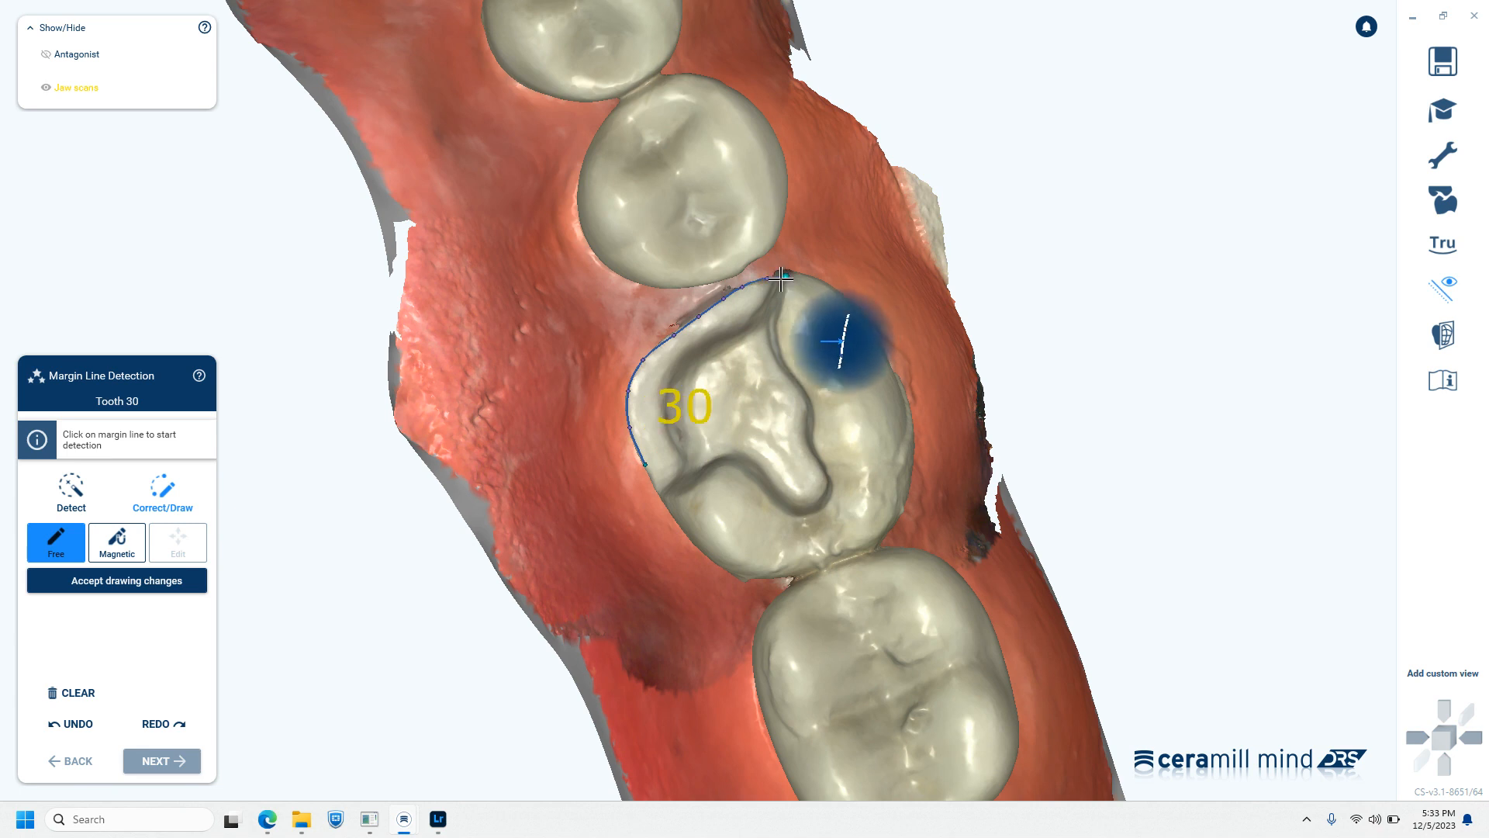
Step: Continue the freehand margin line from the mesial corner along the buccal wall of the cavity to the distal end of the groove
scroll(781, 279, up, 3)
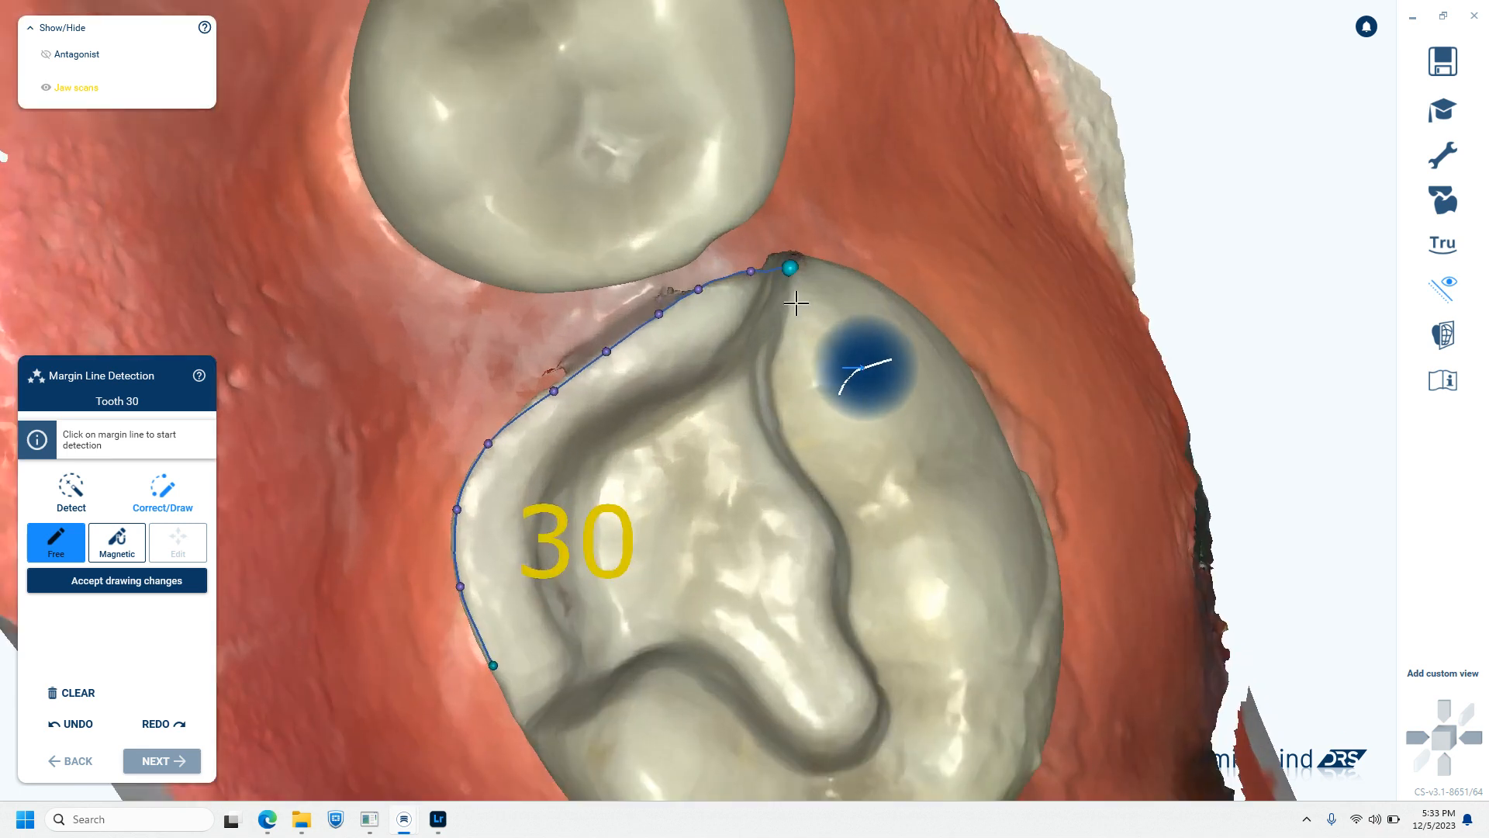
scroll(795, 304, up, 2)
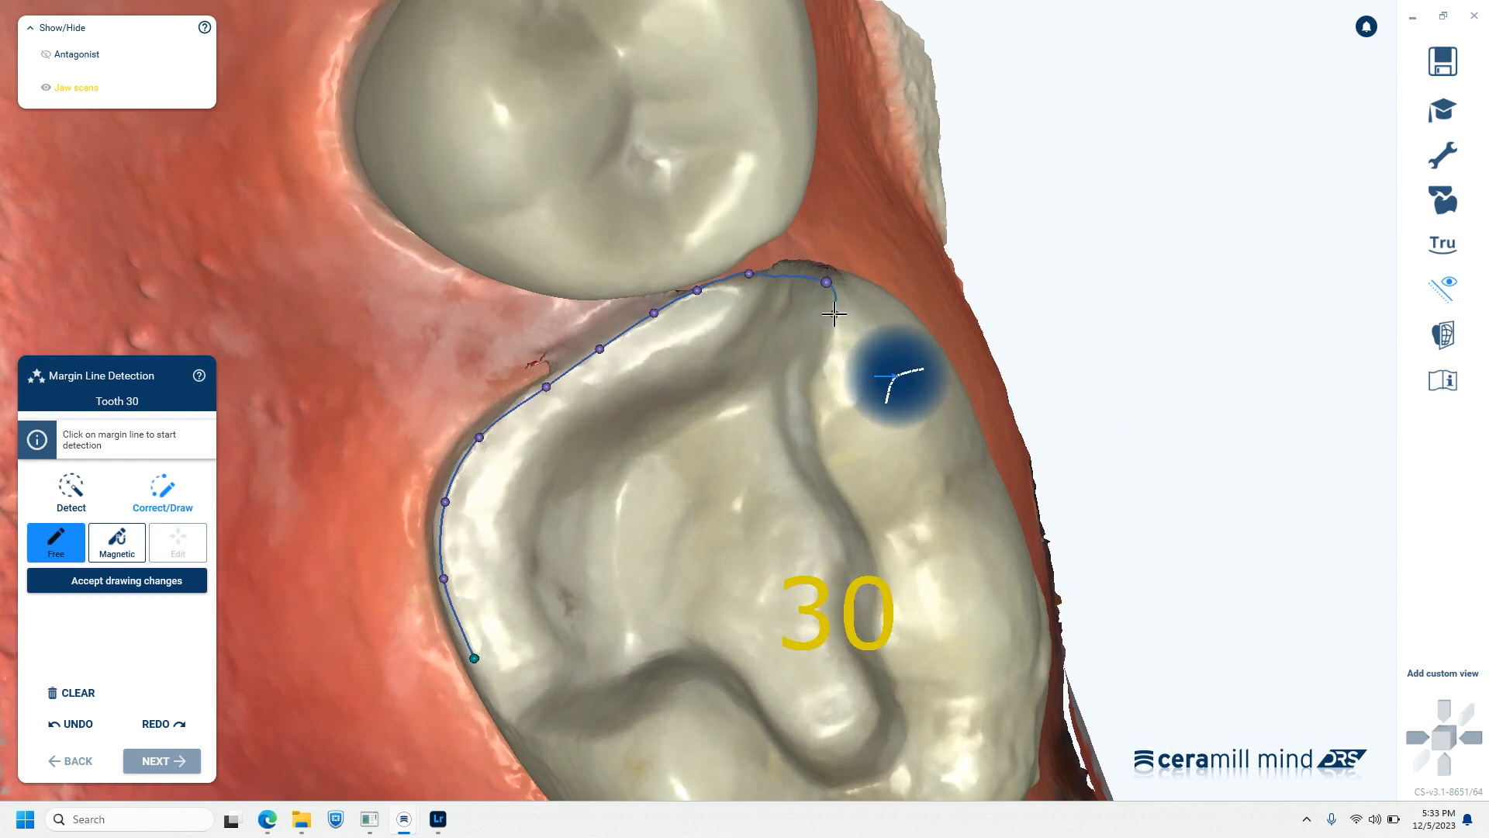
click(834, 314)
click(819, 363)
click(817, 400)
click(826, 452)
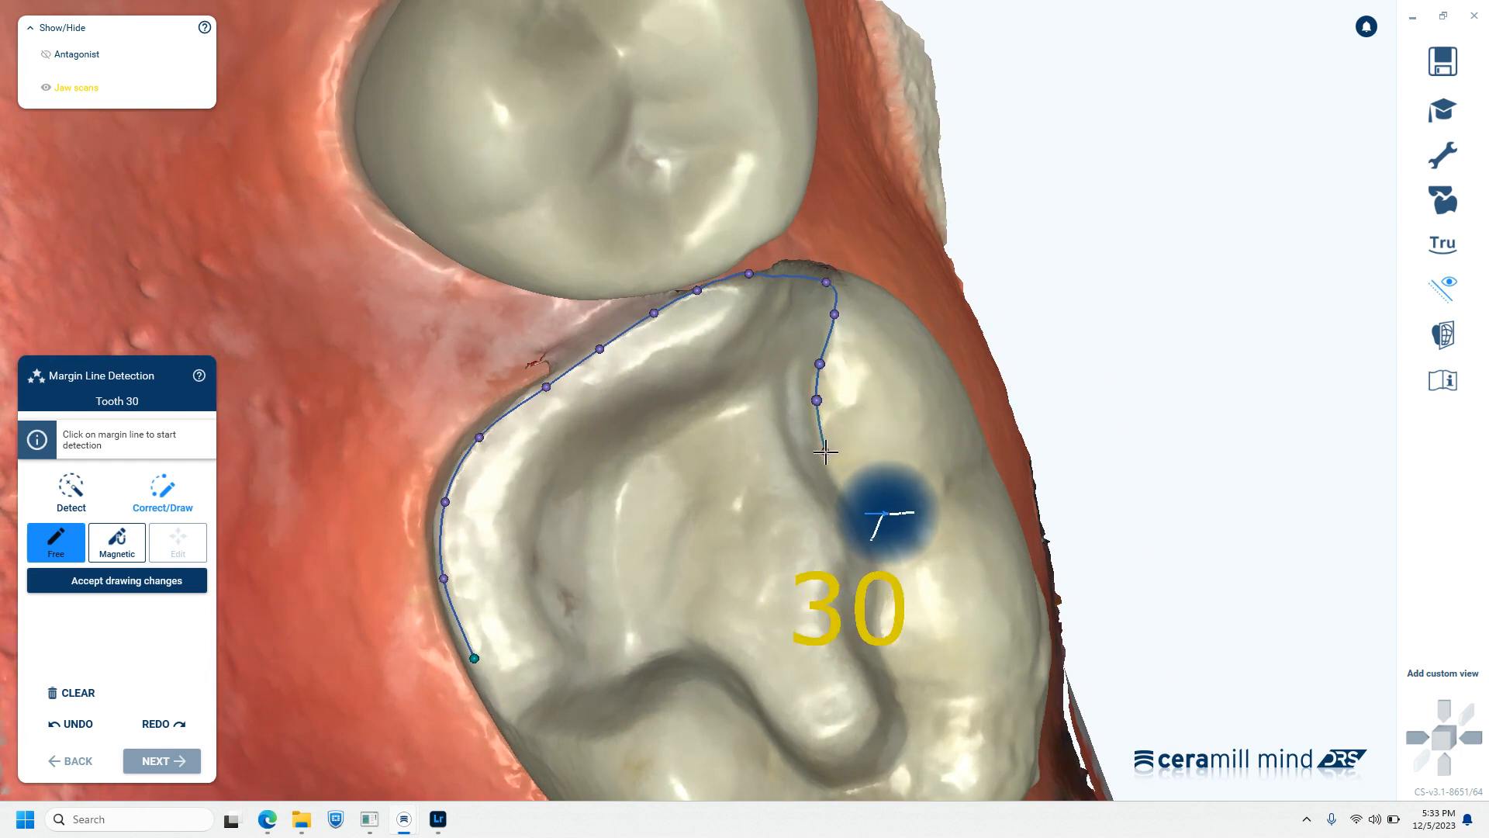
click(849, 503)
click(873, 542)
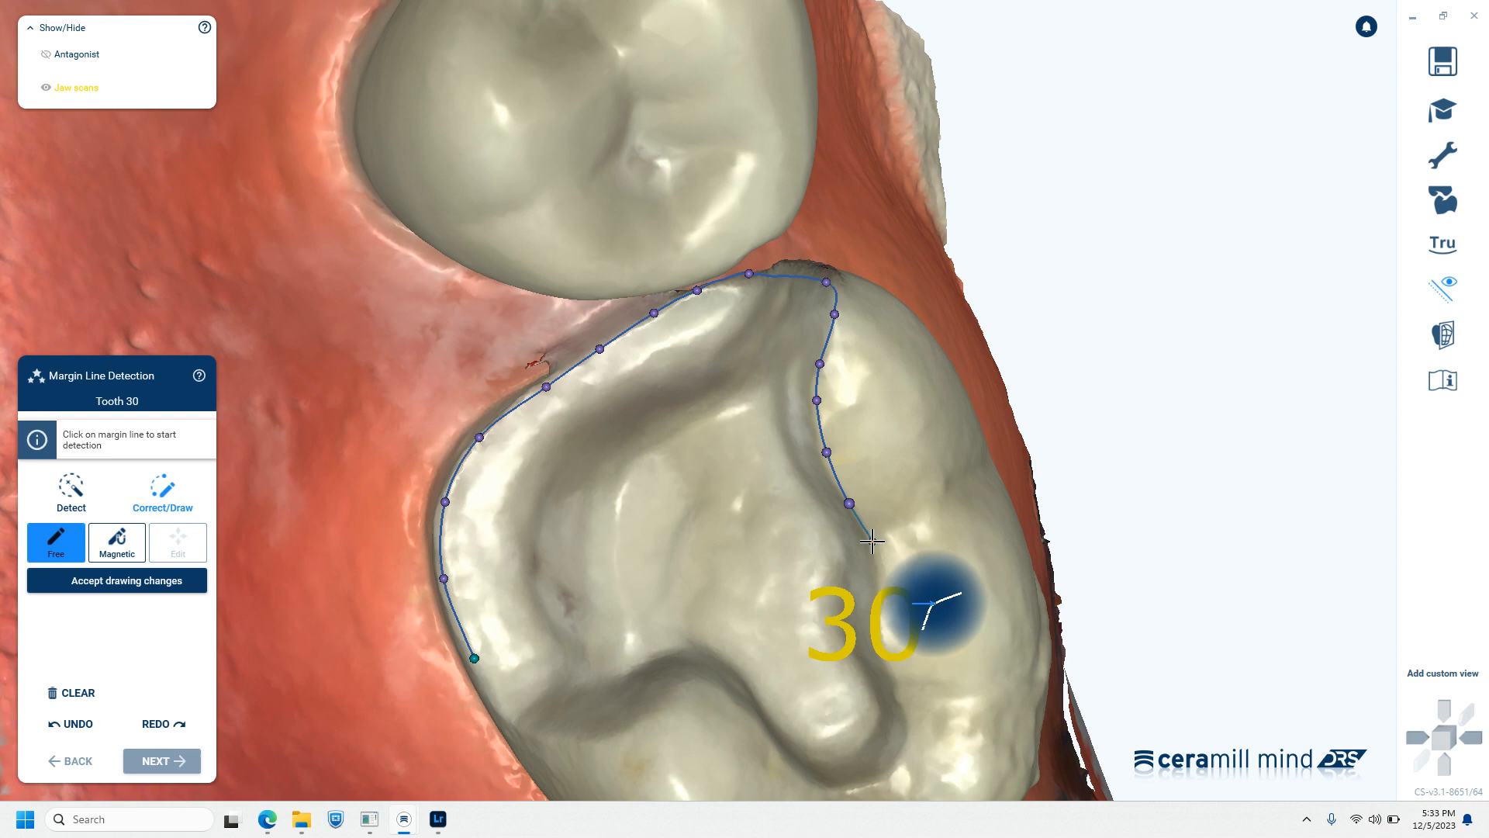
click(883, 596)
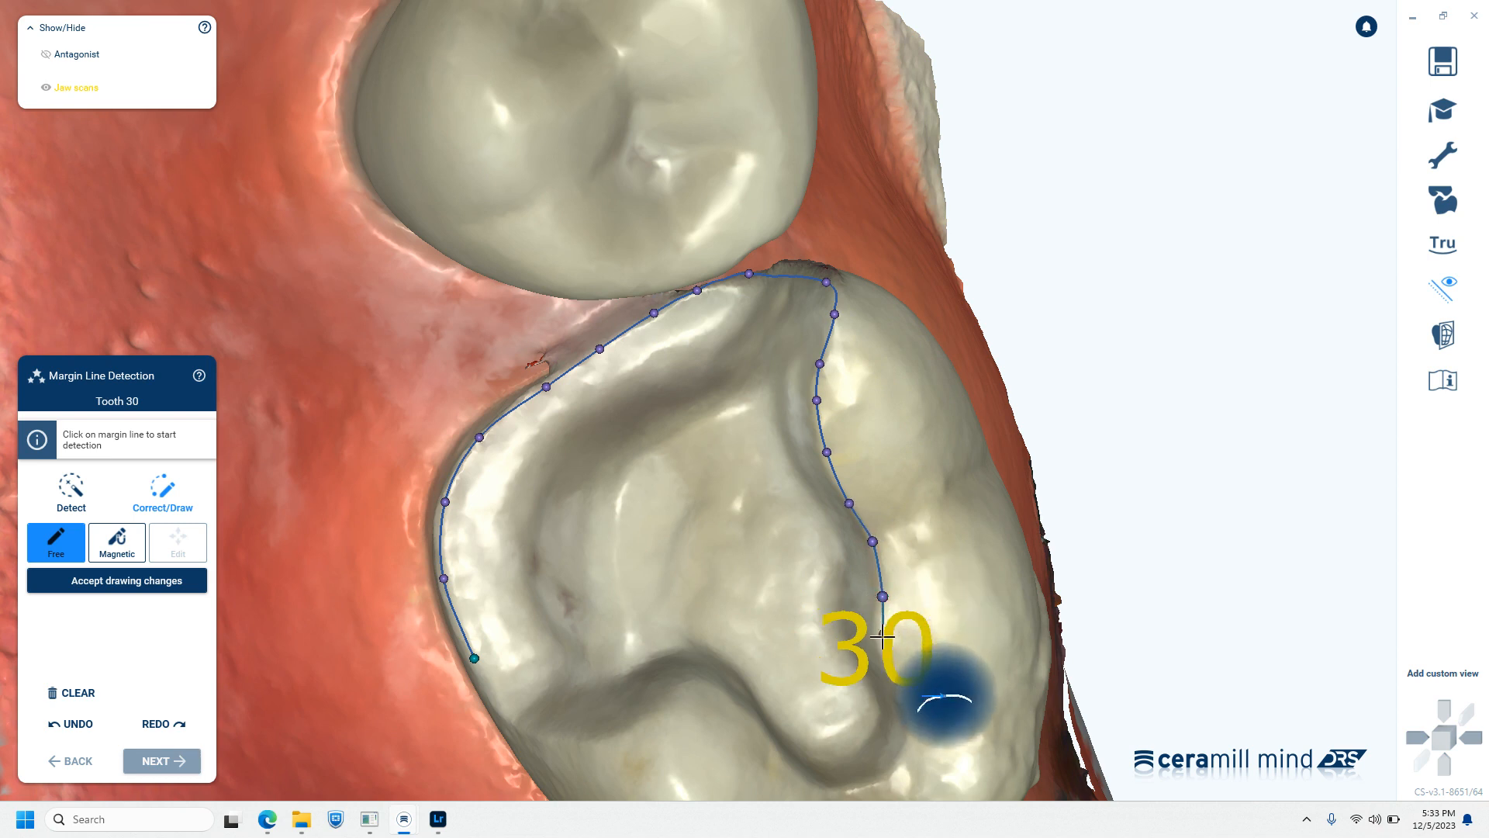
click(877, 641)
click(904, 710)
click(856, 788)
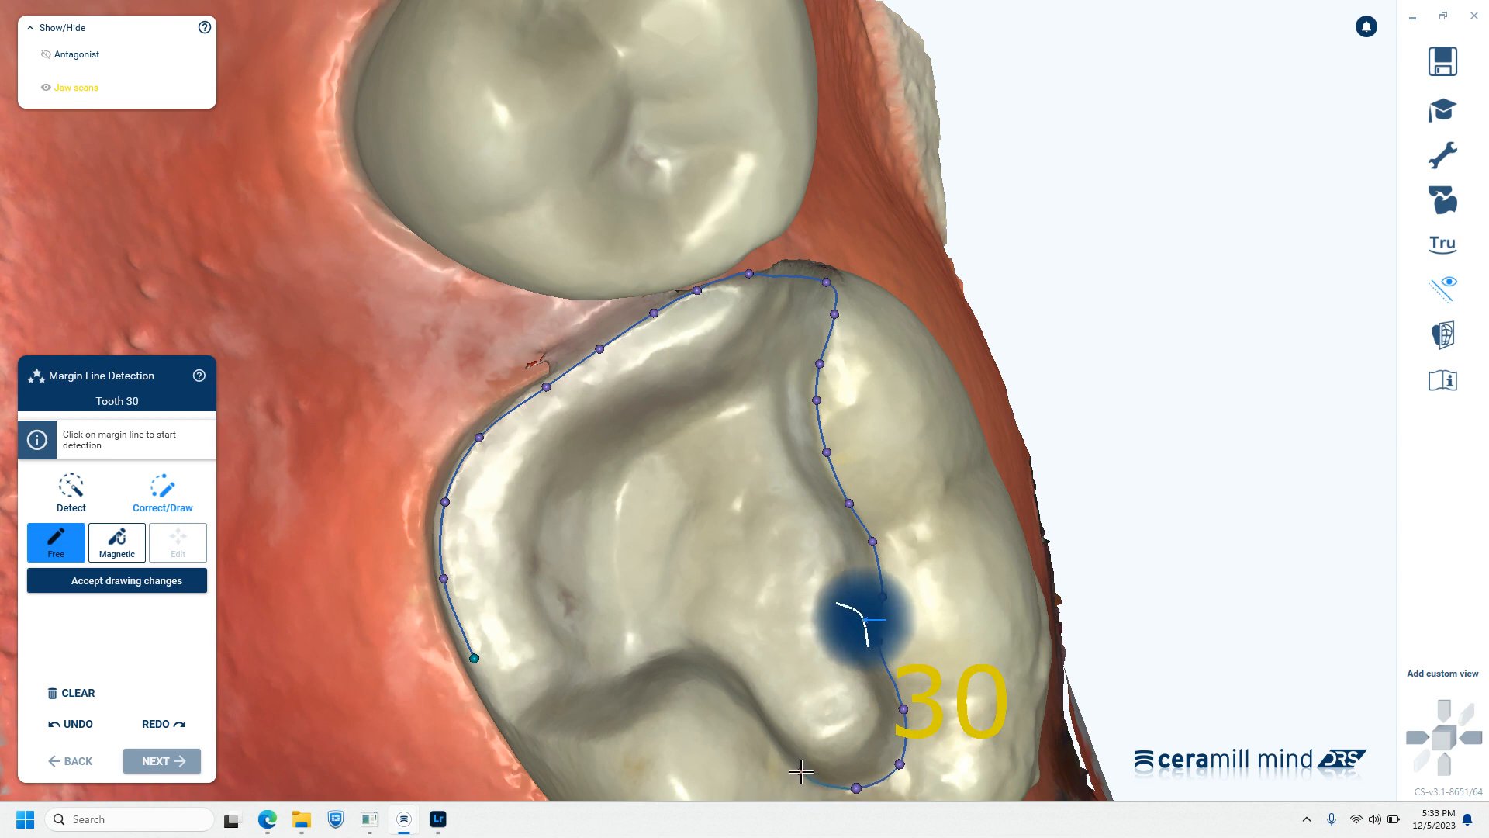
Step: Trace the margin around the remaining distolingual cusp and close the line at its starting point
click(802, 772)
click(746, 708)
click(698, 678)
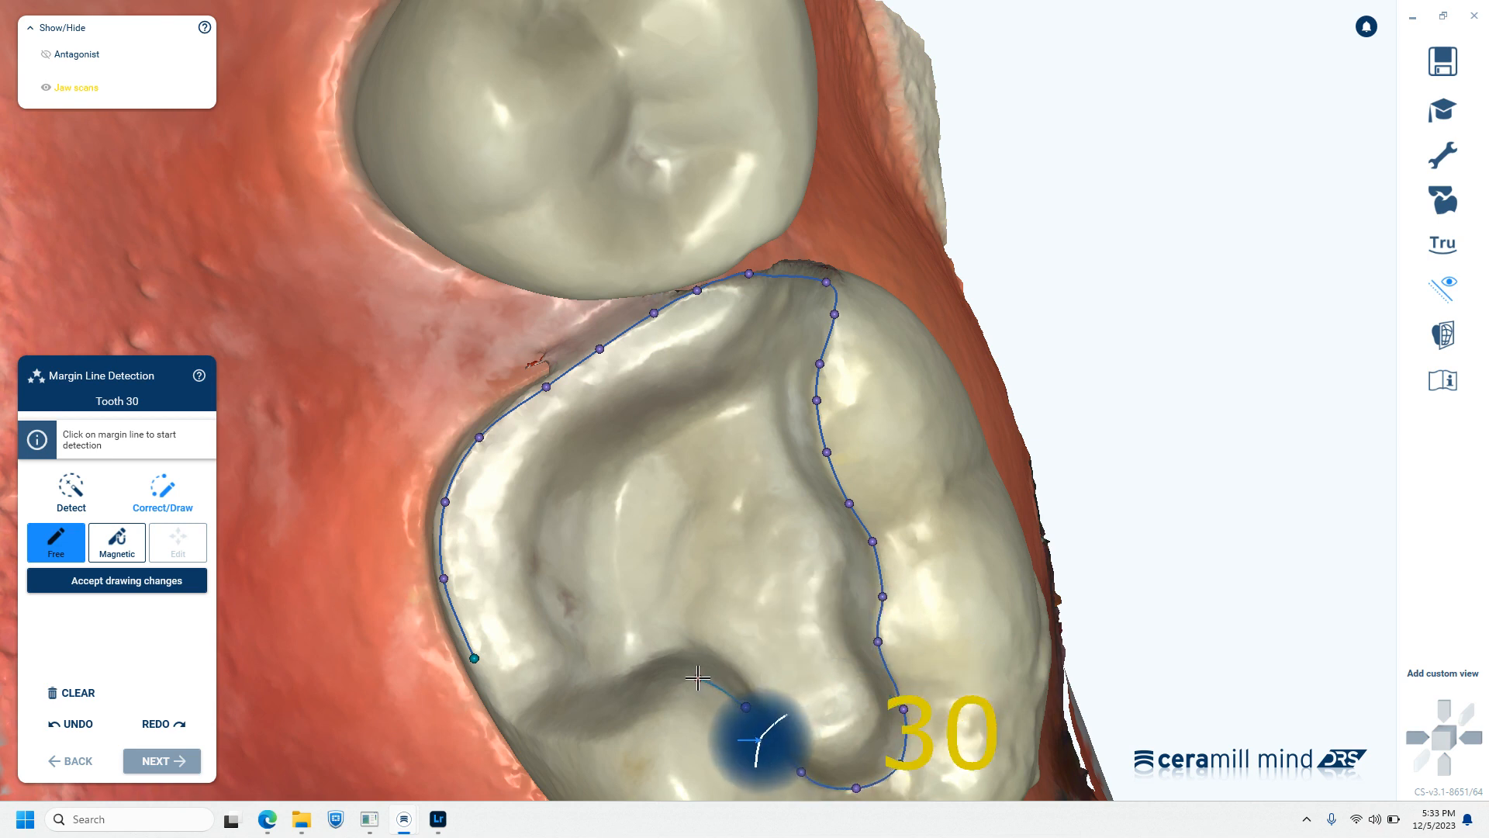
click(647, 714)
click(608, 741)
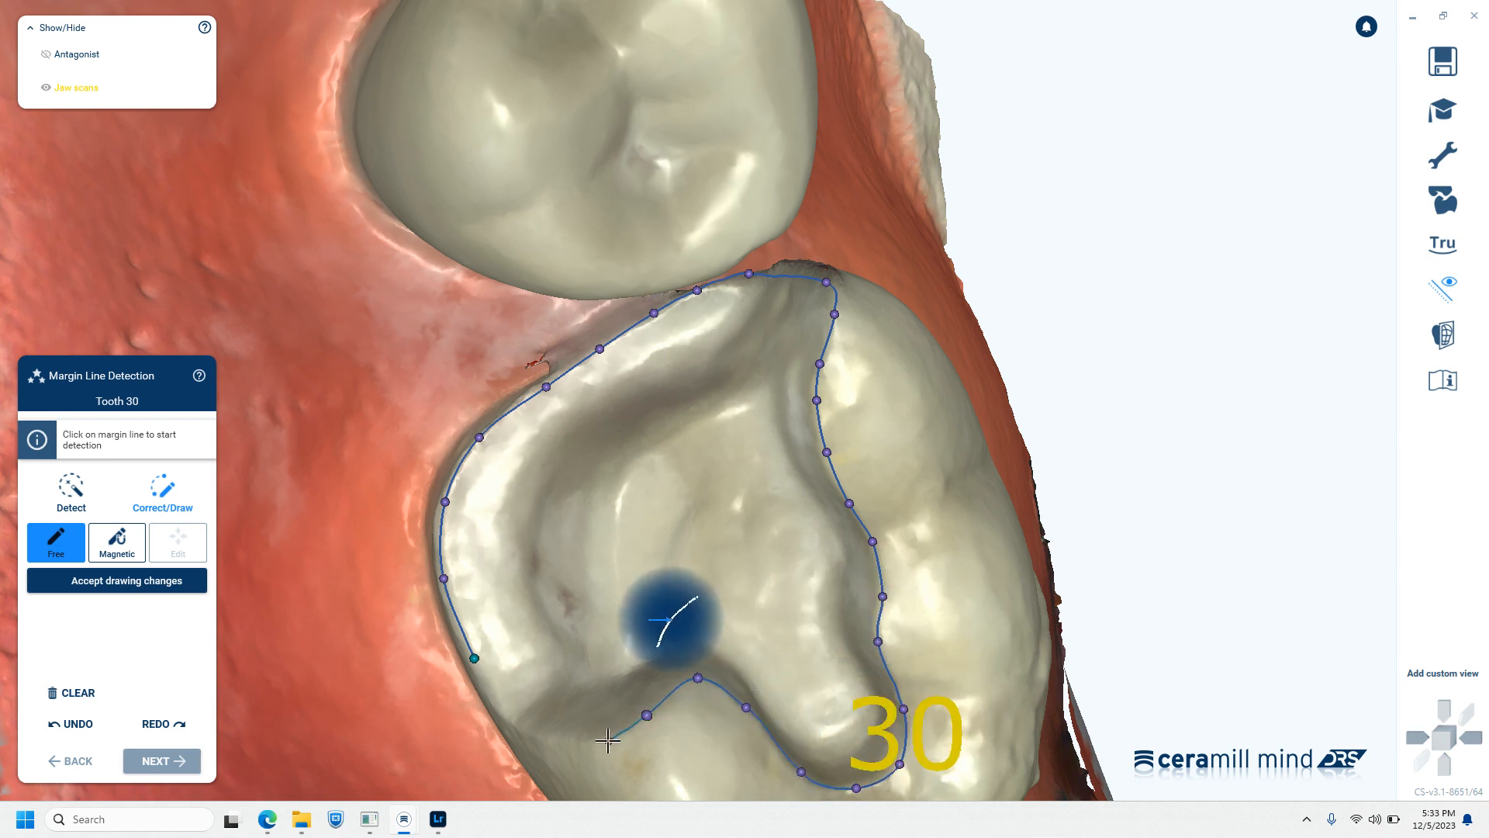
click(507, 720)
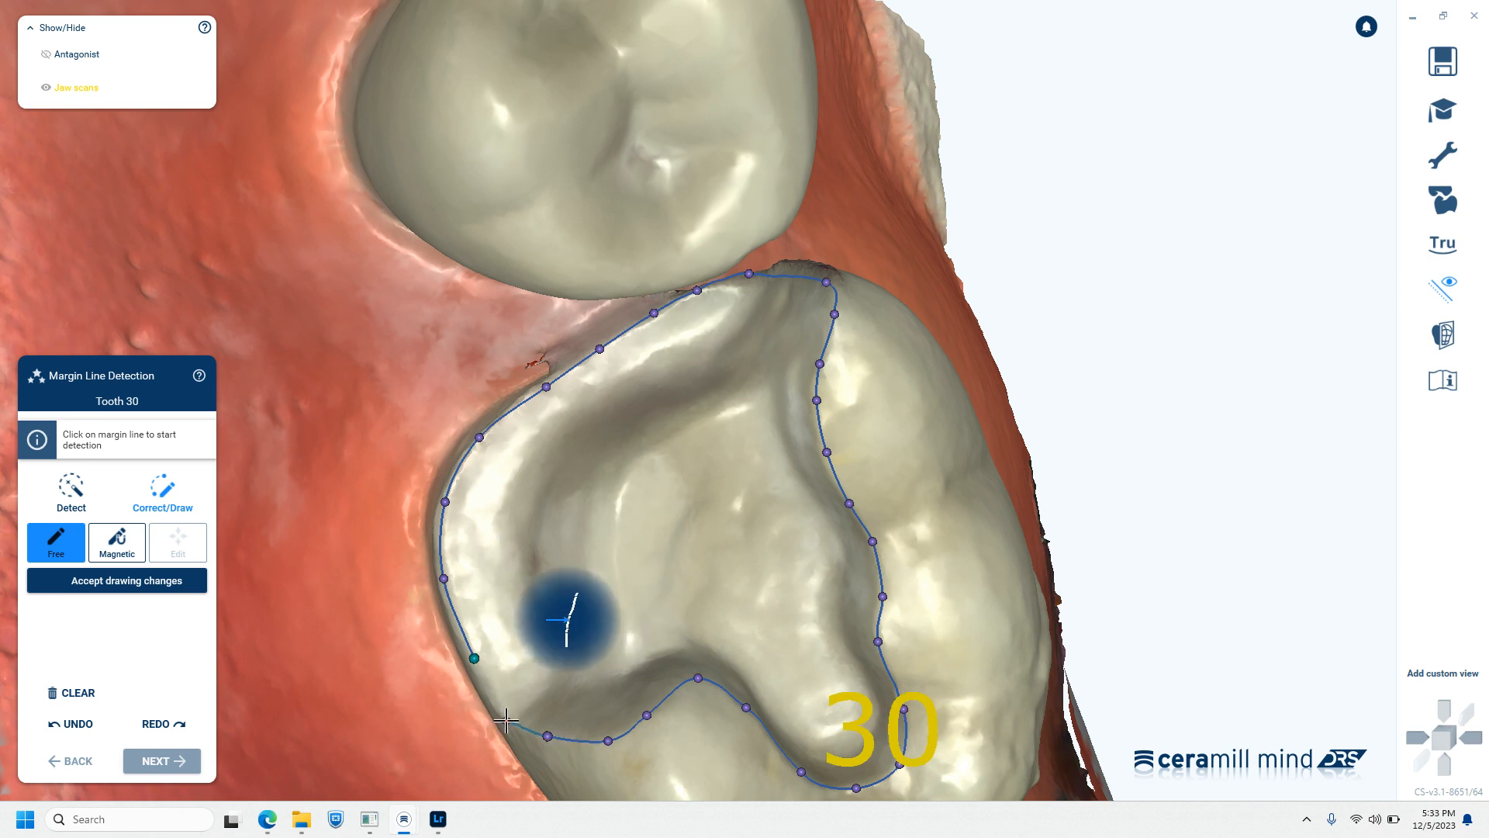
click(474, 658)
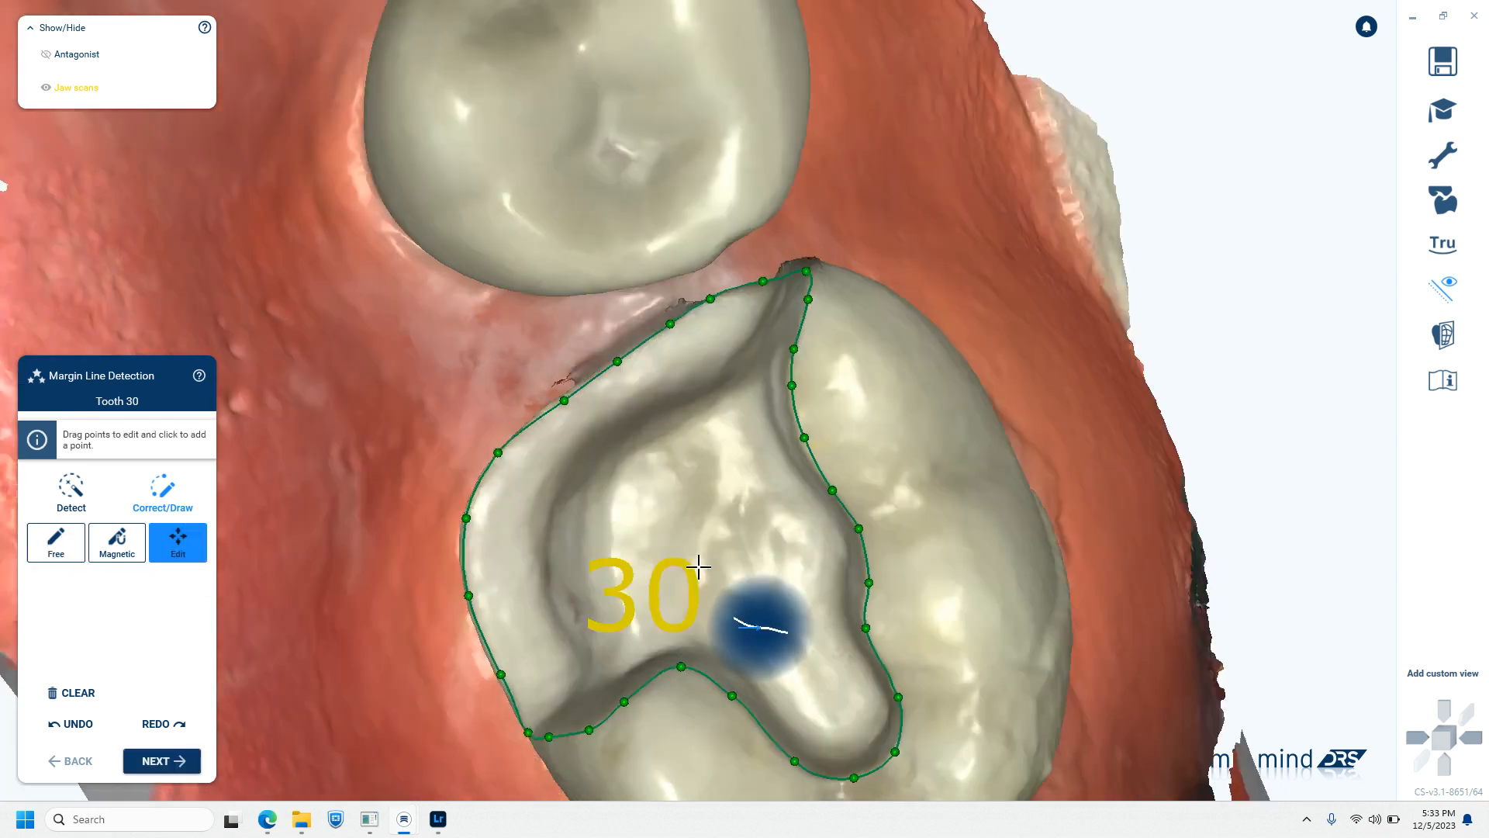
Step: Refine the margin on the mesial buccal wall by shifting a point closer to the cavity edge and adding another point above it
right_drag(698, 566, 698, 566)
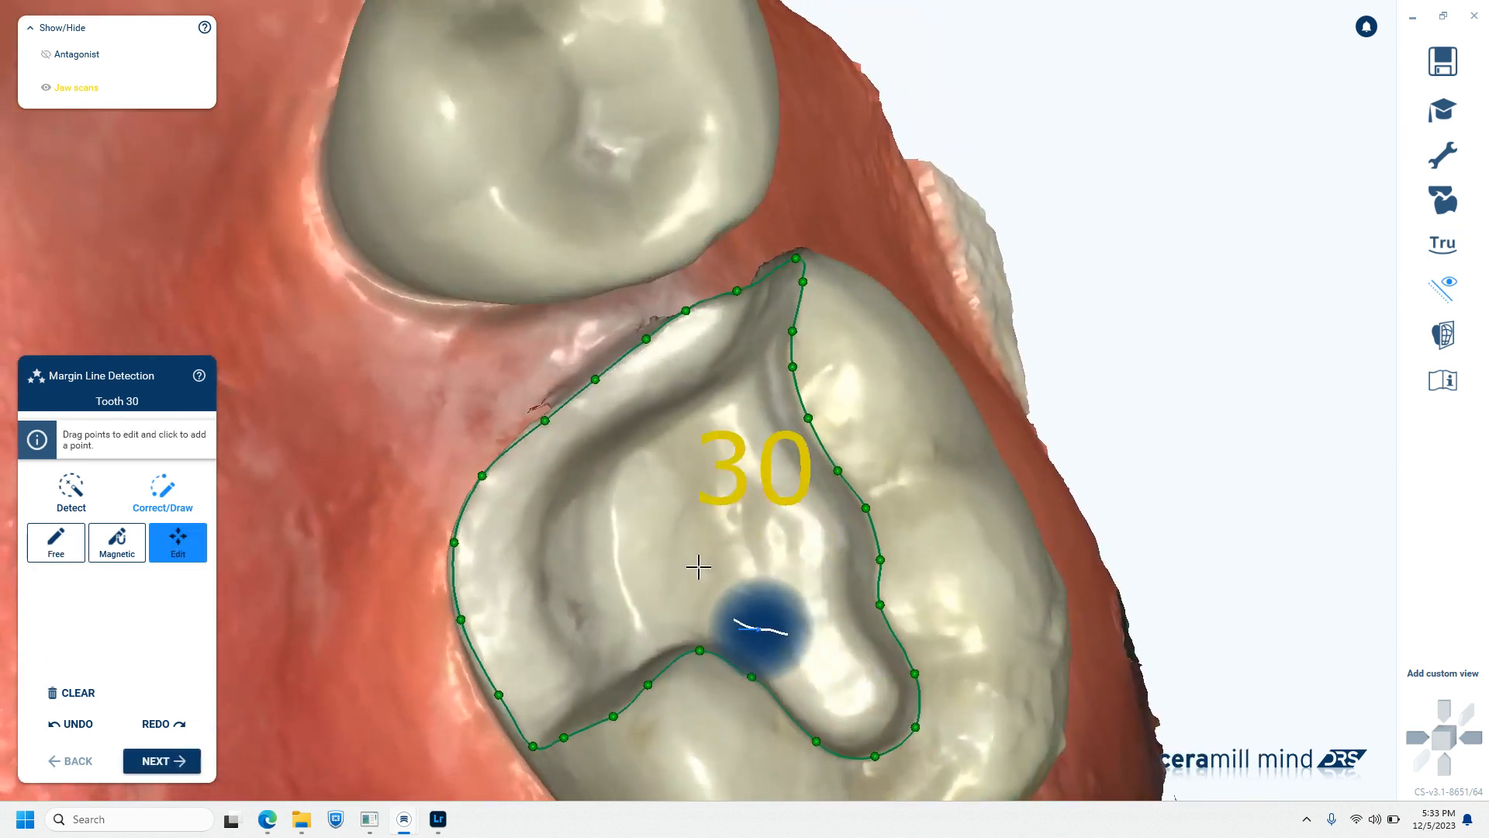
scroll(779, 383, up, 4)
click(837, 457)
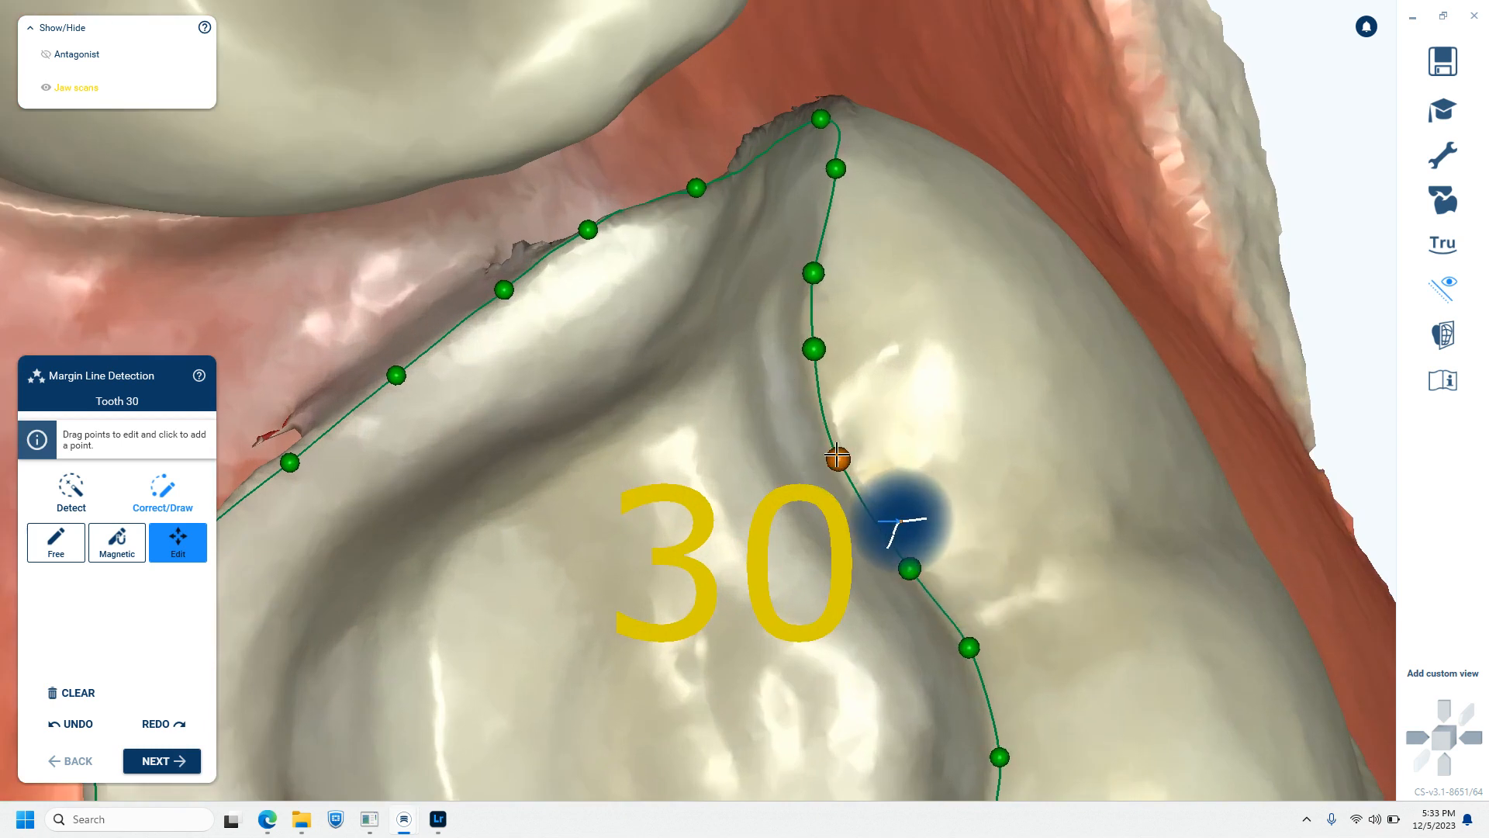
drag(813, 349, 803, 343)
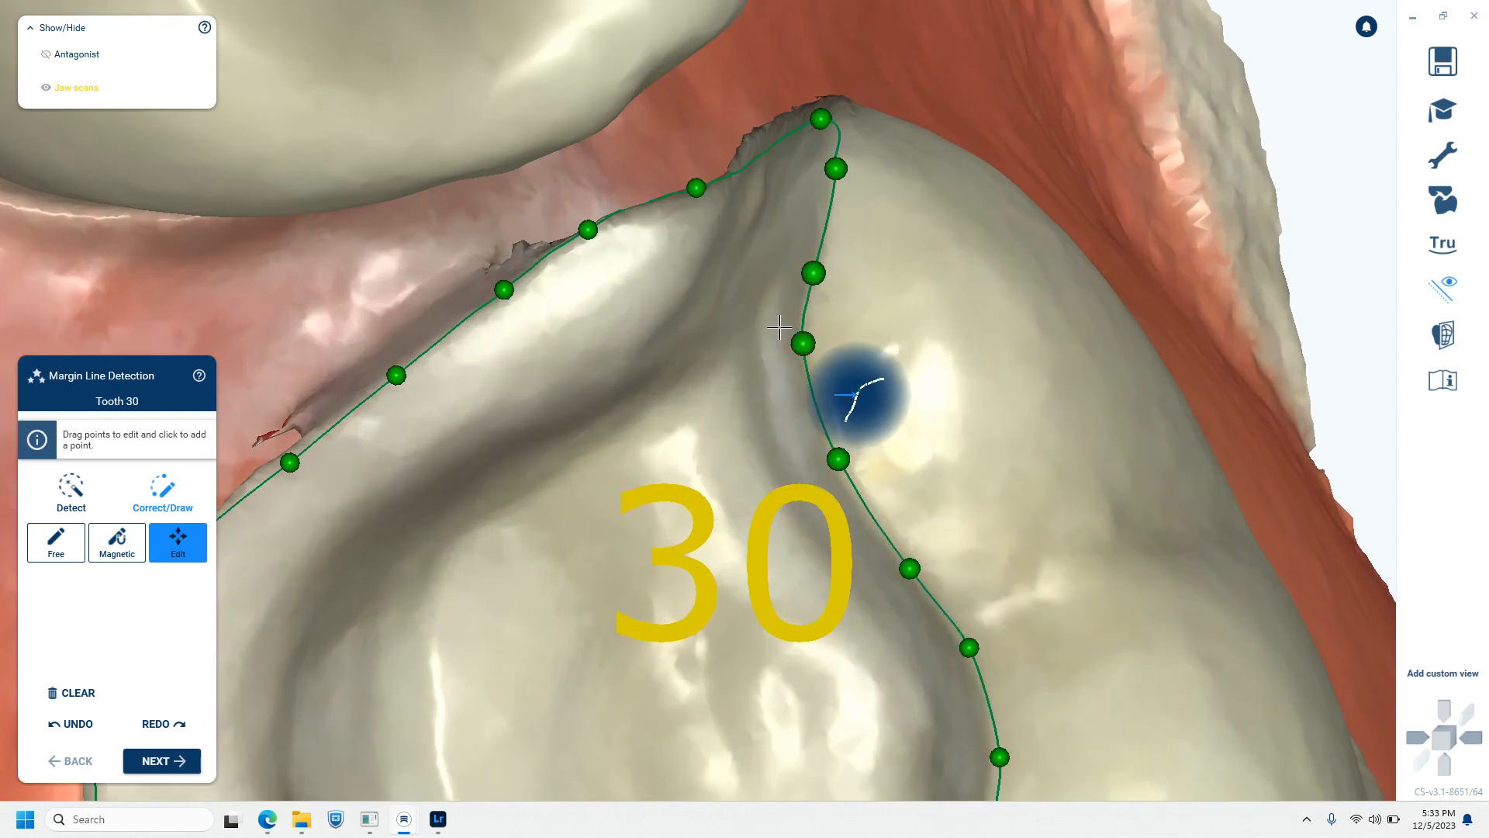
click(825, 222)
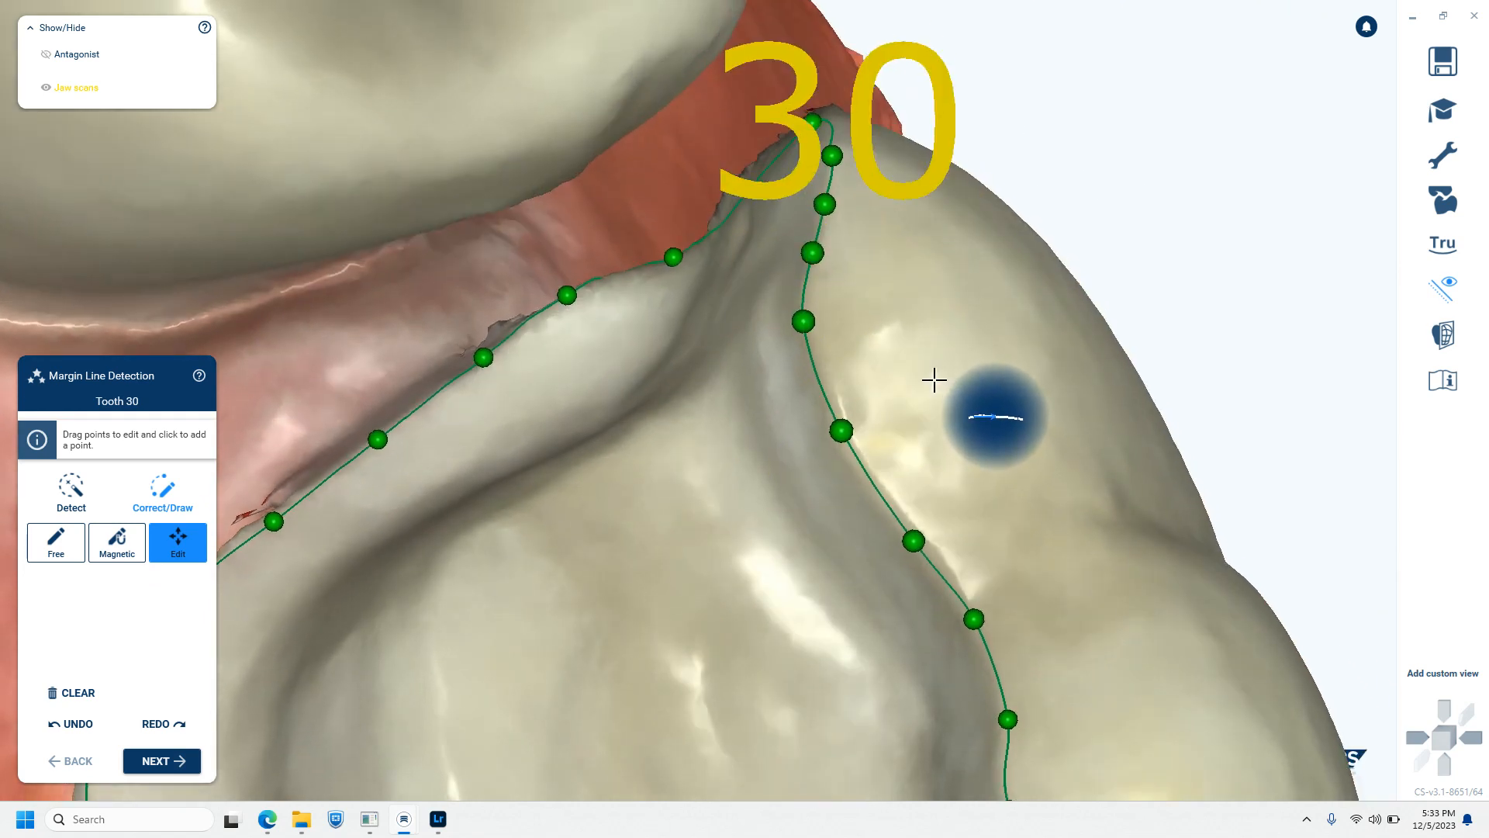
Step: Move the margin point at the distolingual corner slightly towards the cavity edge and accept the margin line of tooth 30
right_drag(934, 380, 921, 648)
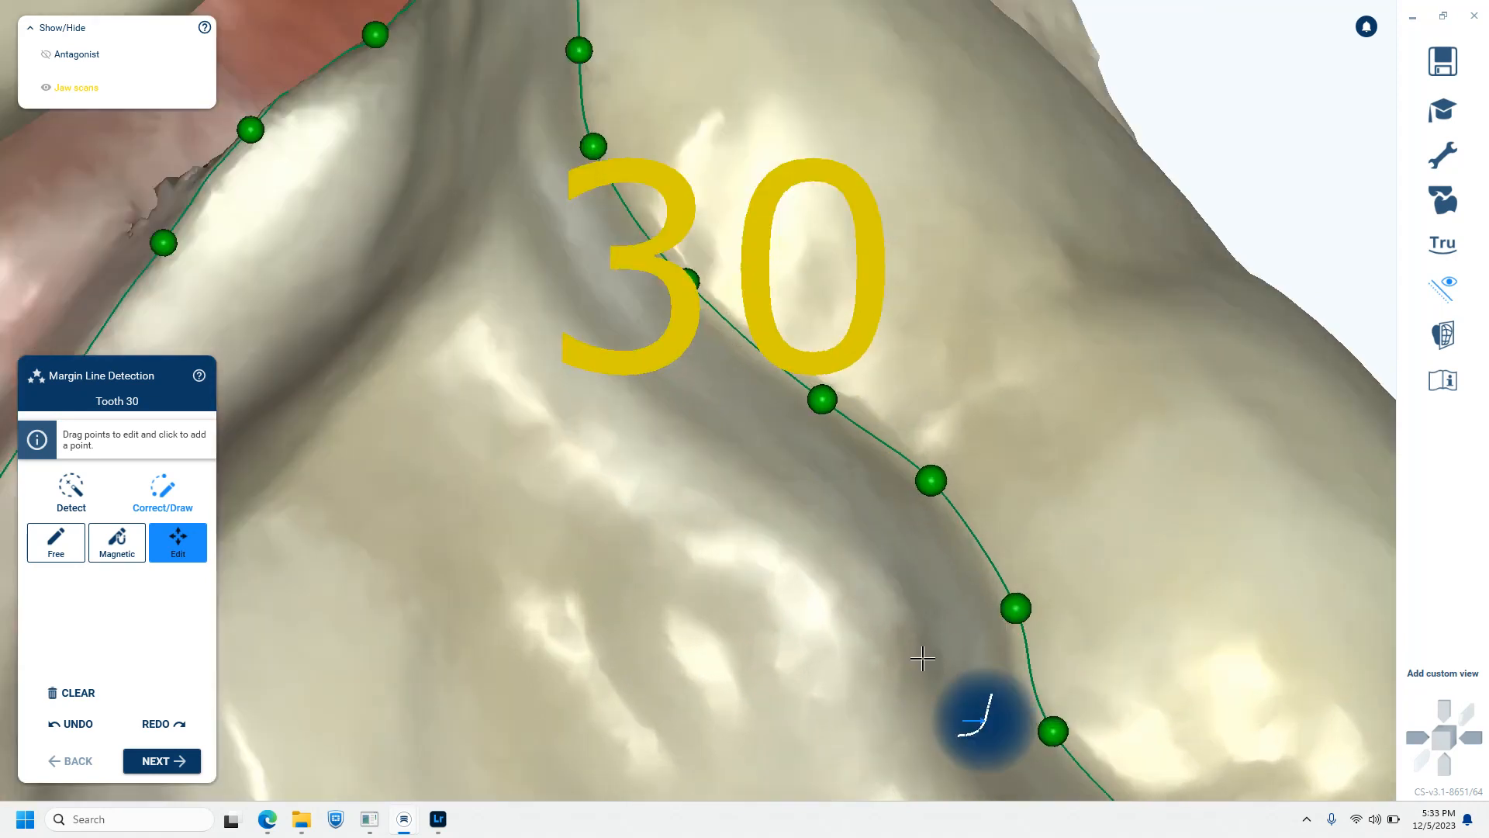
scroll(923, 62, up, 3)
scroll(919, 66, down, 3)
right_drag(675, 515, 675, 498)
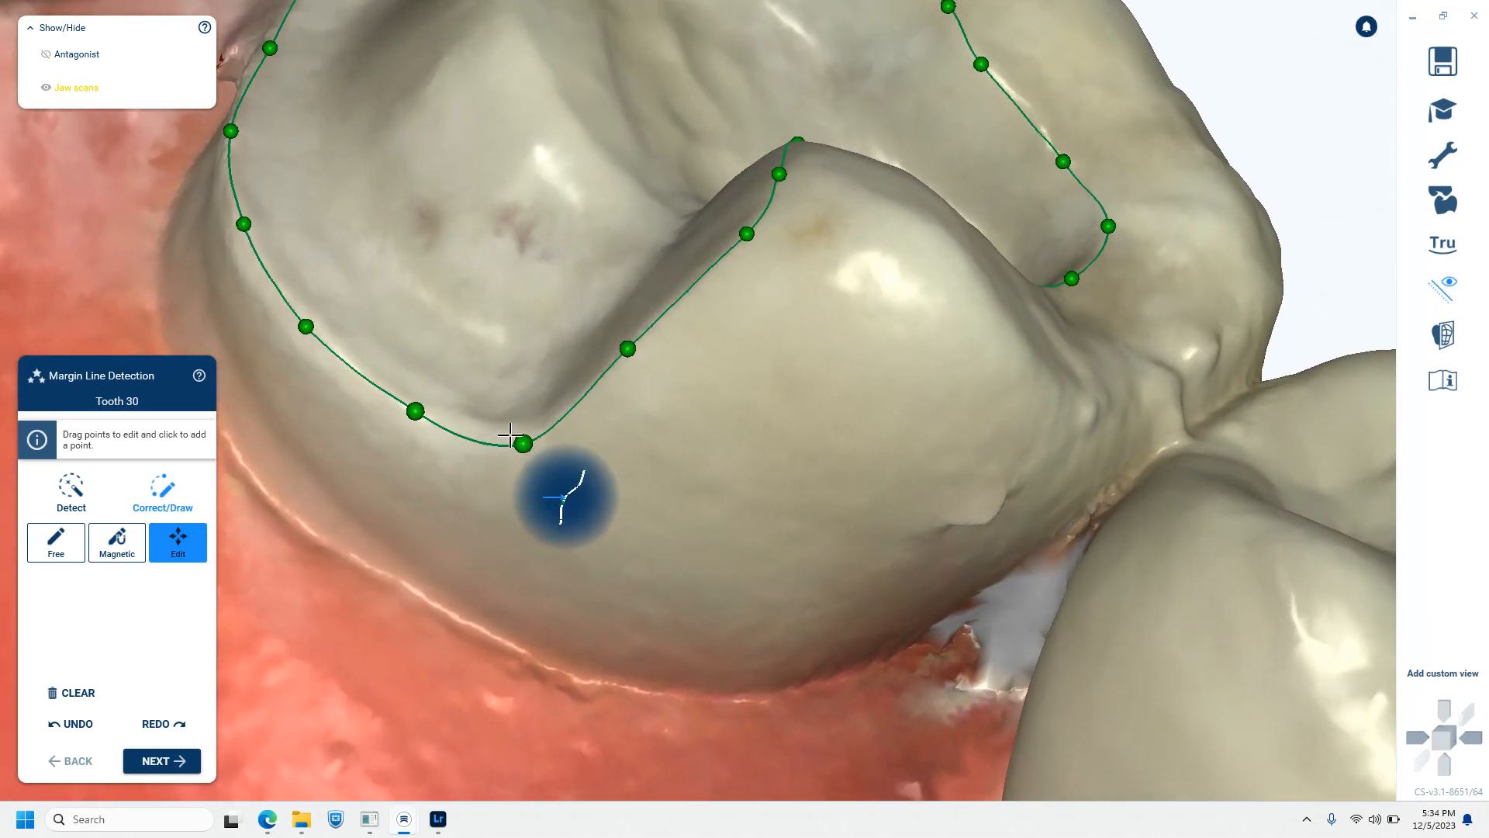
mouse_move(517, 434)
mouse_down()
mouse_move(456, 421)
mouse_move(527, 424)
mouse_up()
click(162, 761)
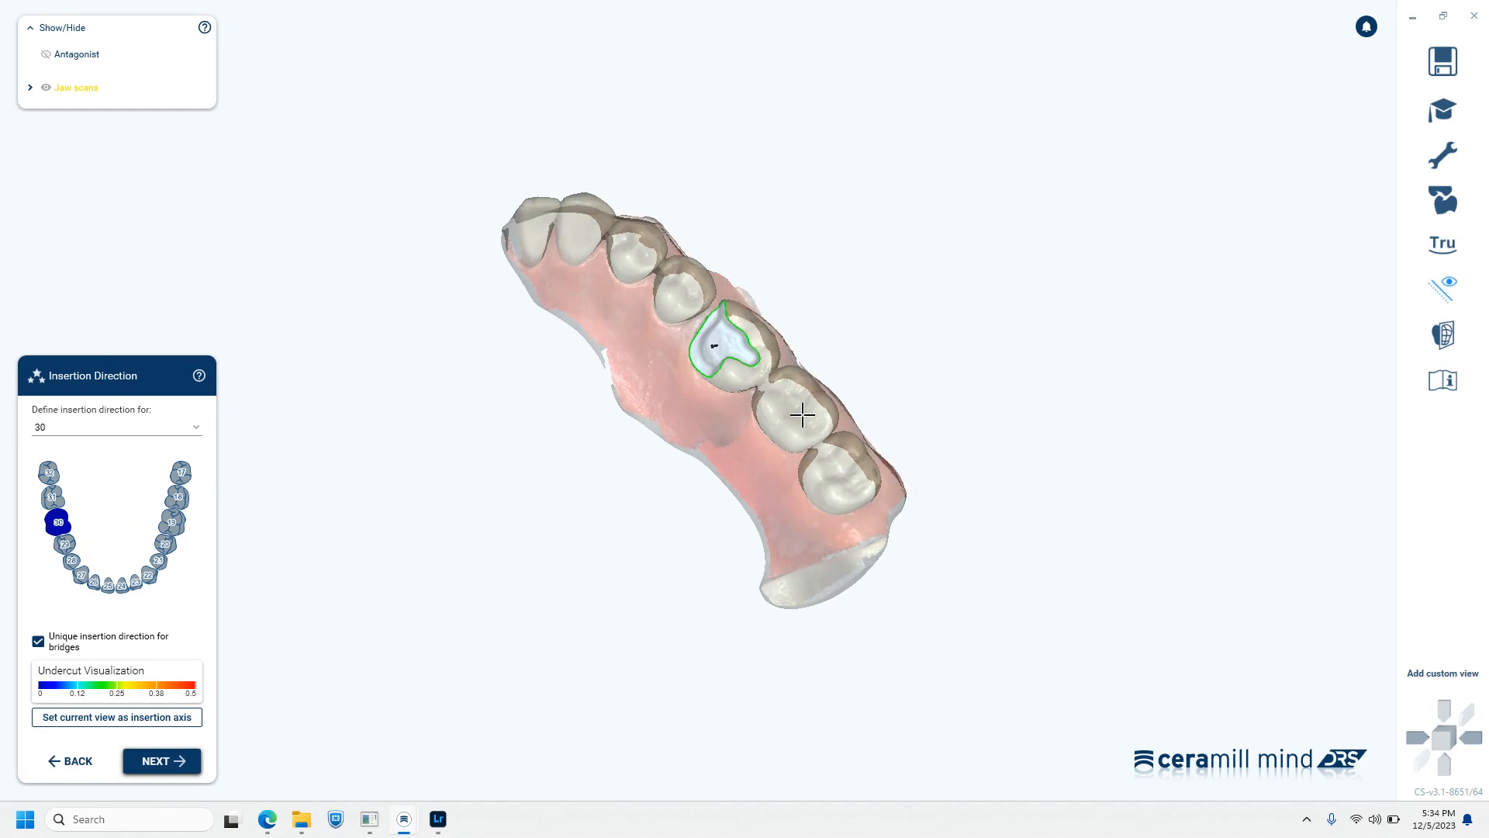
Step: Set the current occlusal view as the insertion axis for tooth 30 and continue to model tooth placement
scroll(746, 400, up, 6)
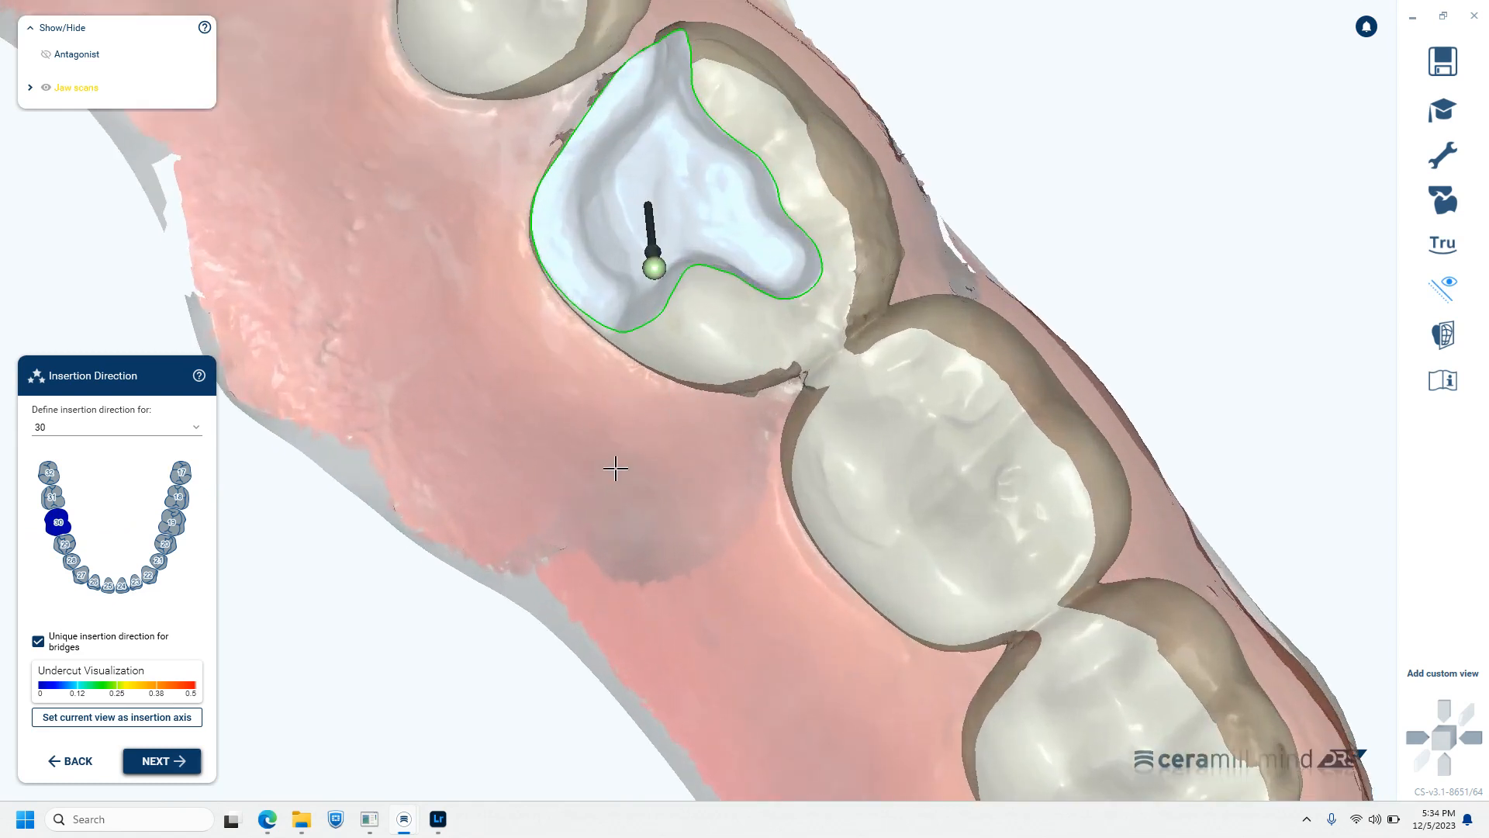
click(161, 731)
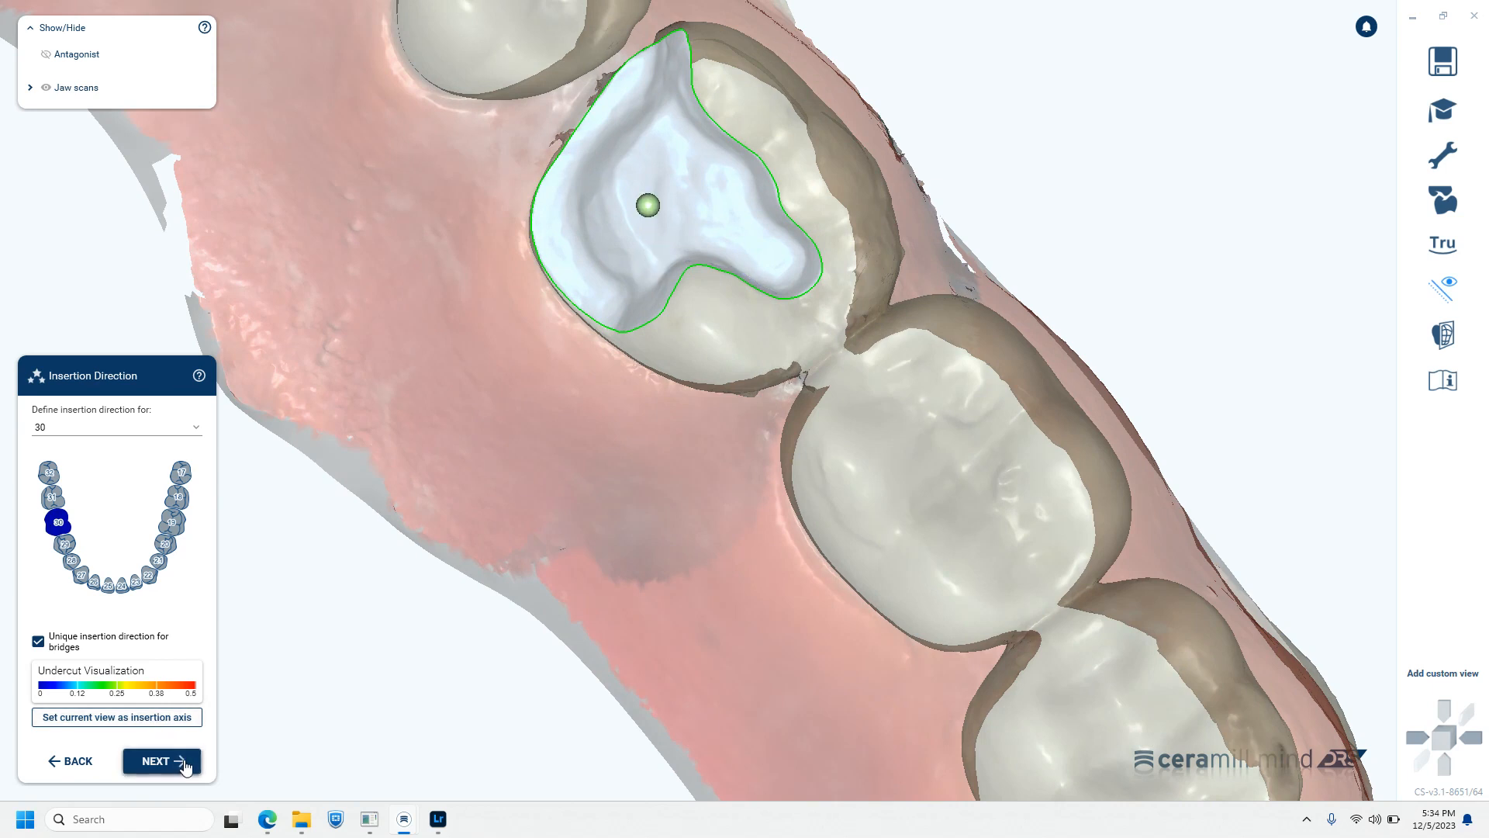
click(171, 757)
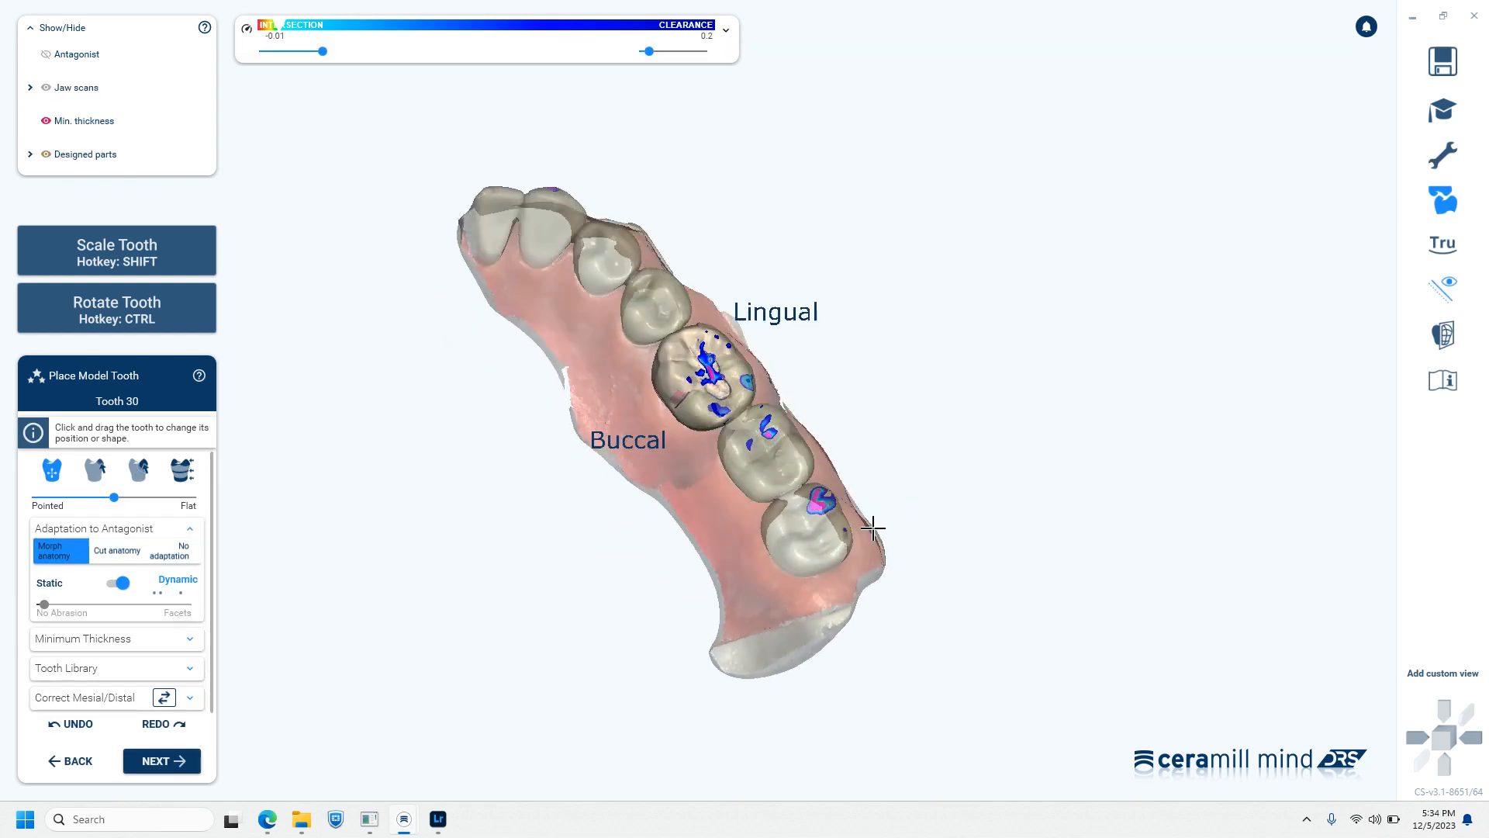
Step: Correct the mesial/distal orientation of the tooth 30 model so its buccal and lingual sides are swapped
right_drag(869, 479, 907, 571)
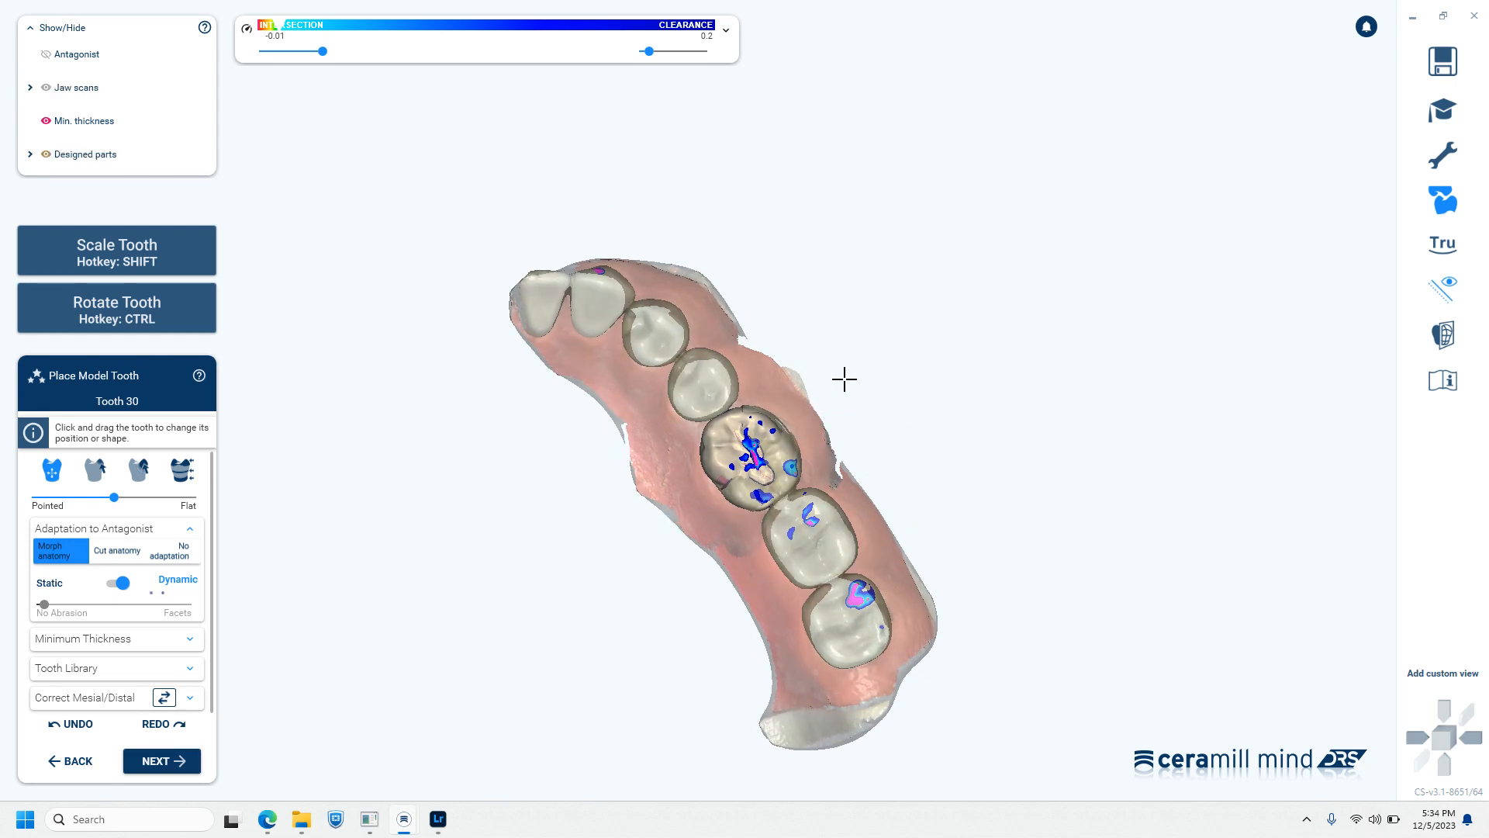
right_drag(851, 443, 851, 415)
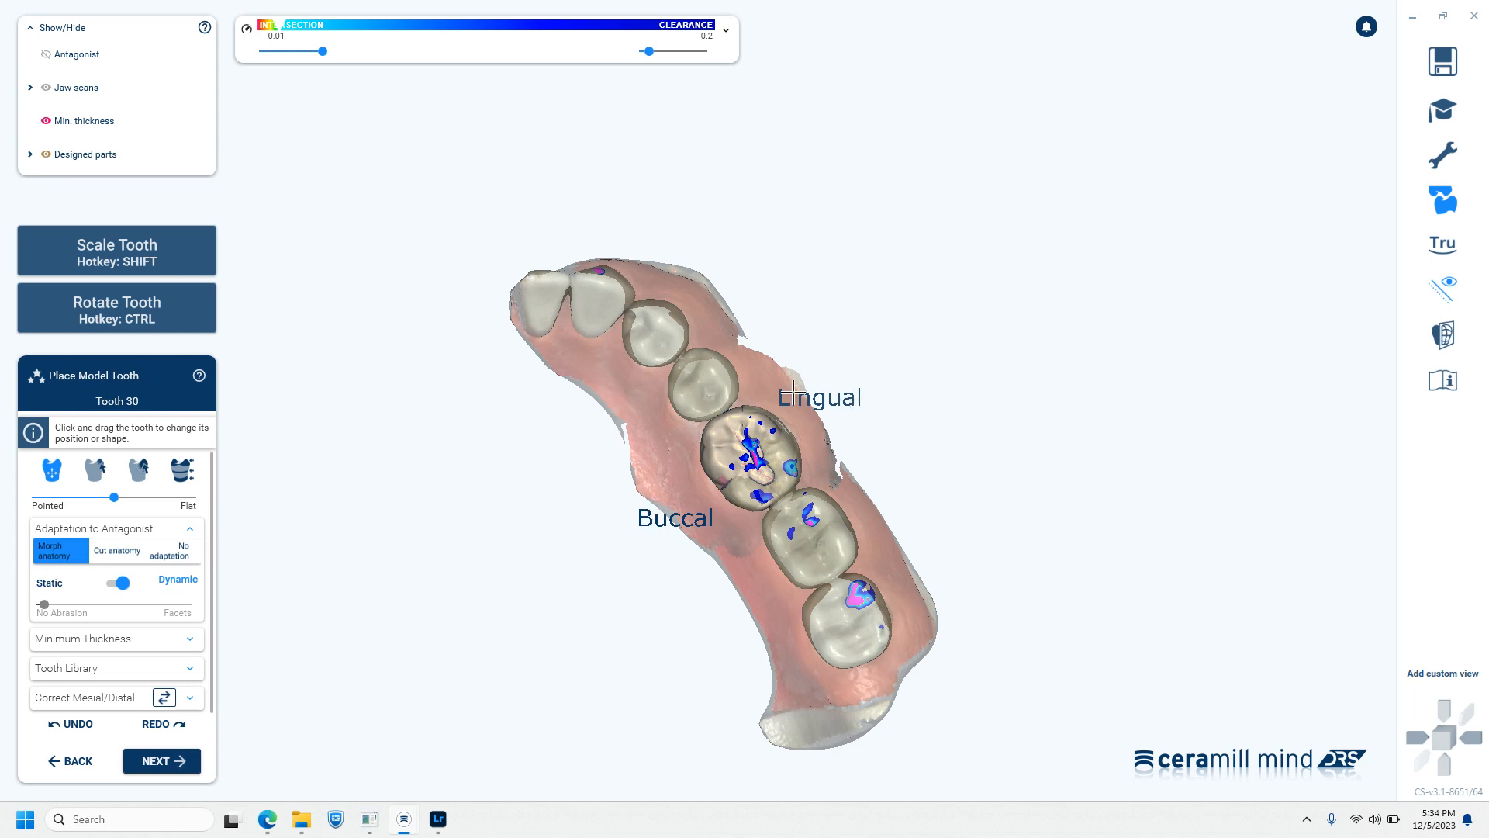
click(163, 690)
click(164, 691)
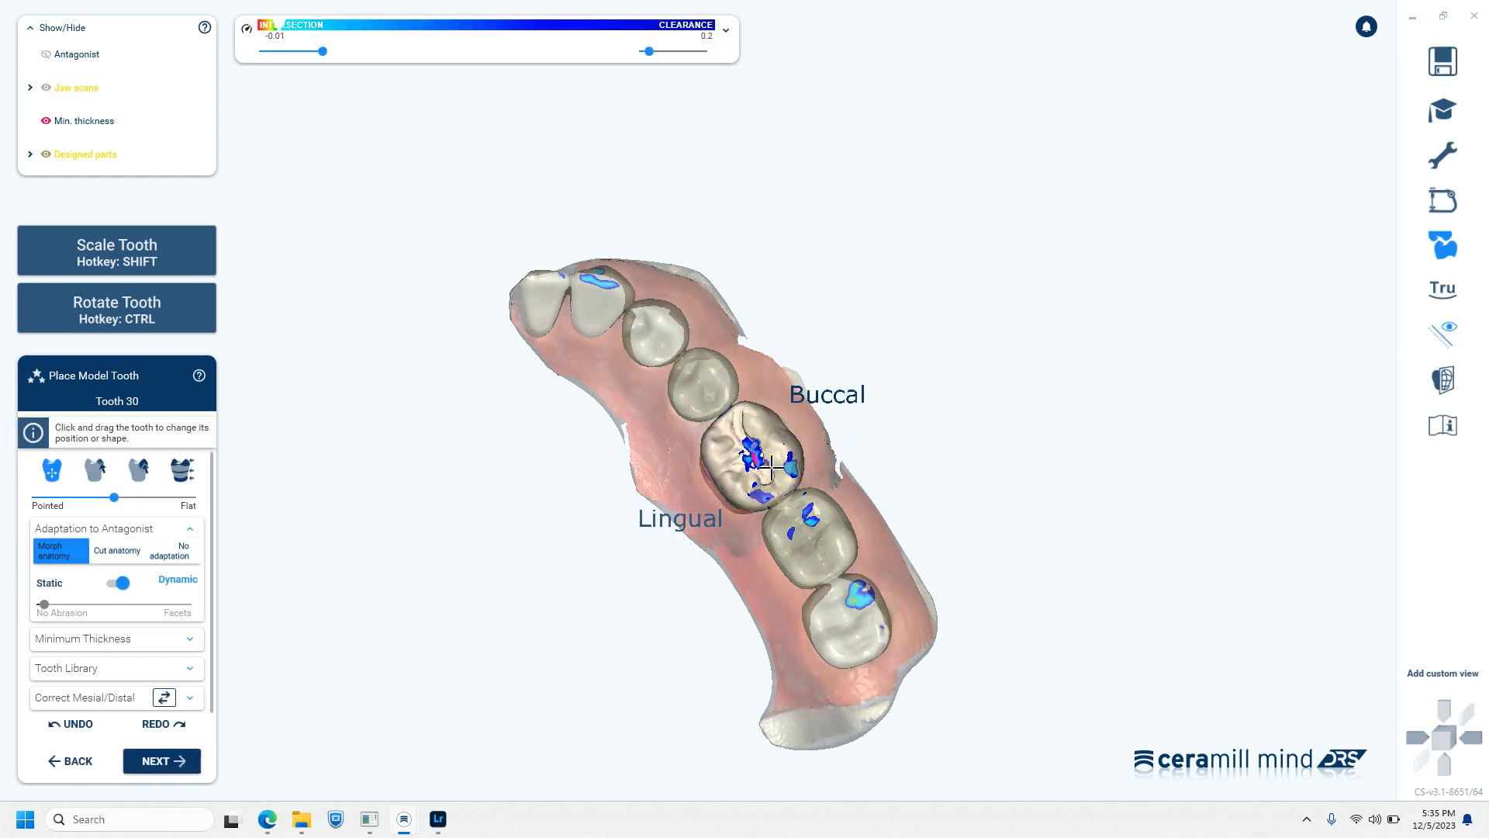
scroll(769, 468, up, 5)
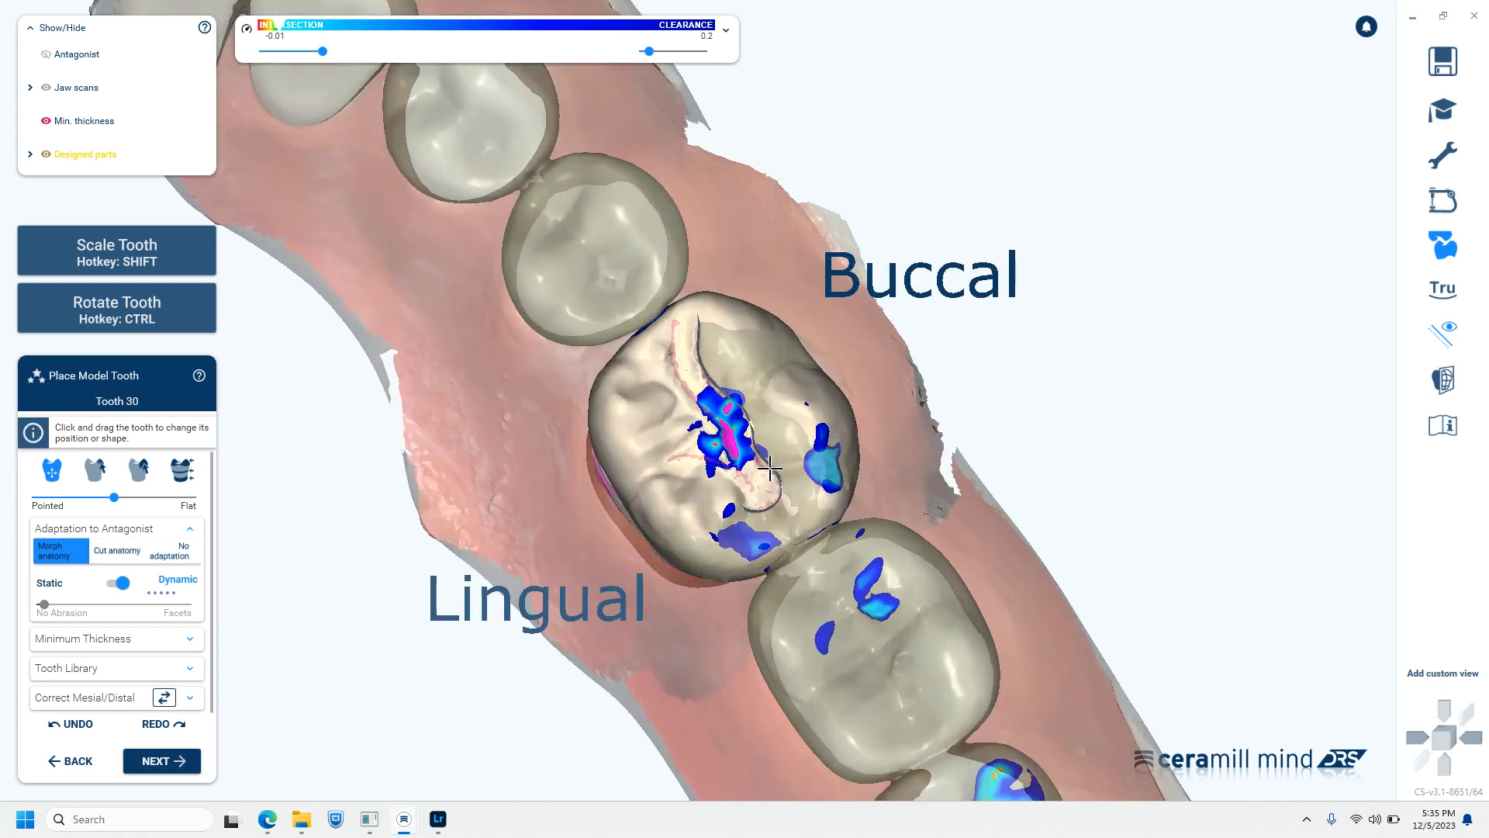
middle_drag(905, 596, 978, 576)
right_drag(982, 576, 982, 576)
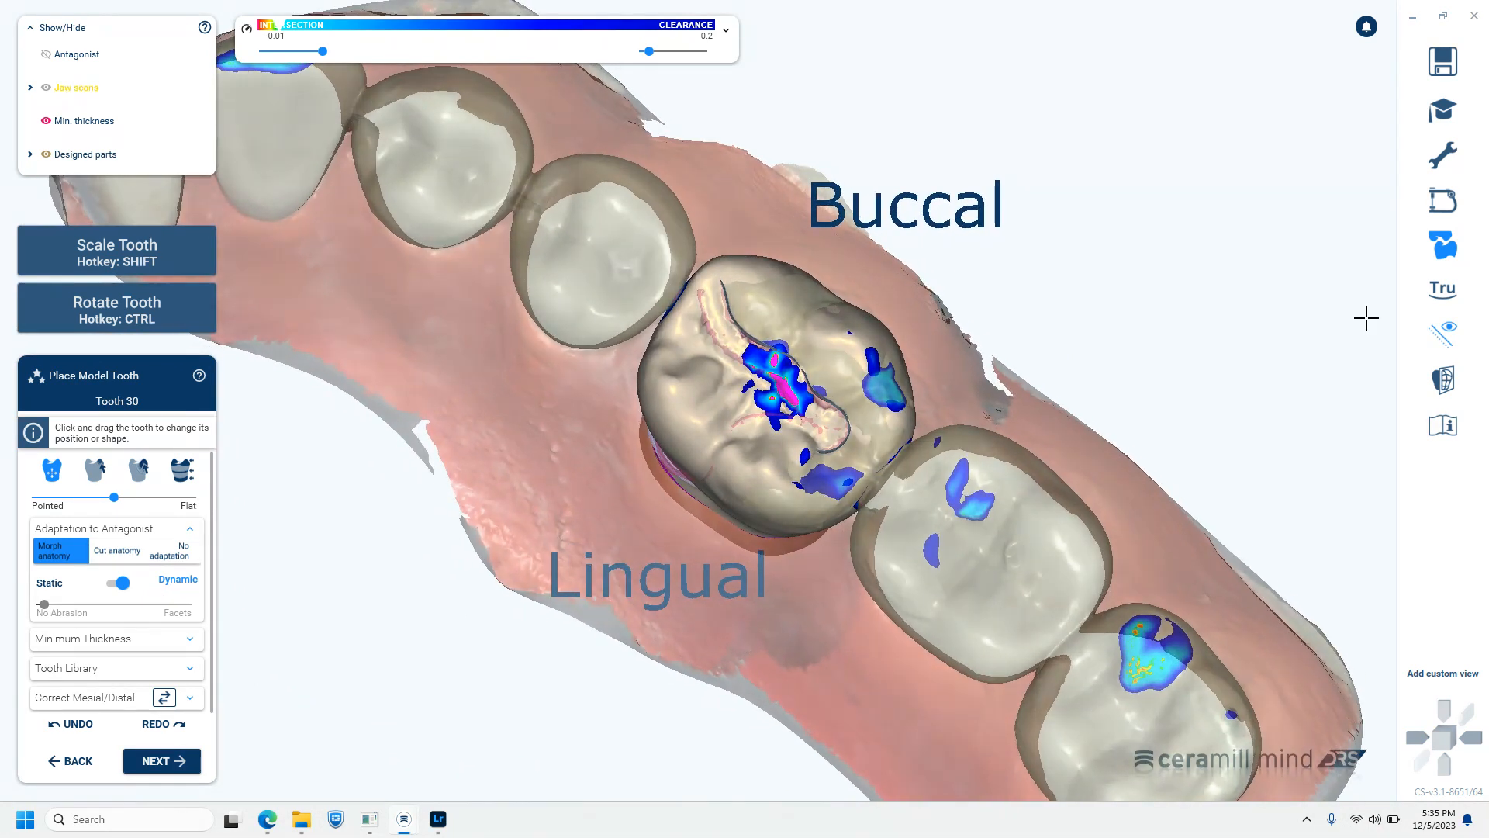
Step: Hide the intersection and clearance colour map and adjust the lingual surface of the tooth 30 model
click(1453, 254)
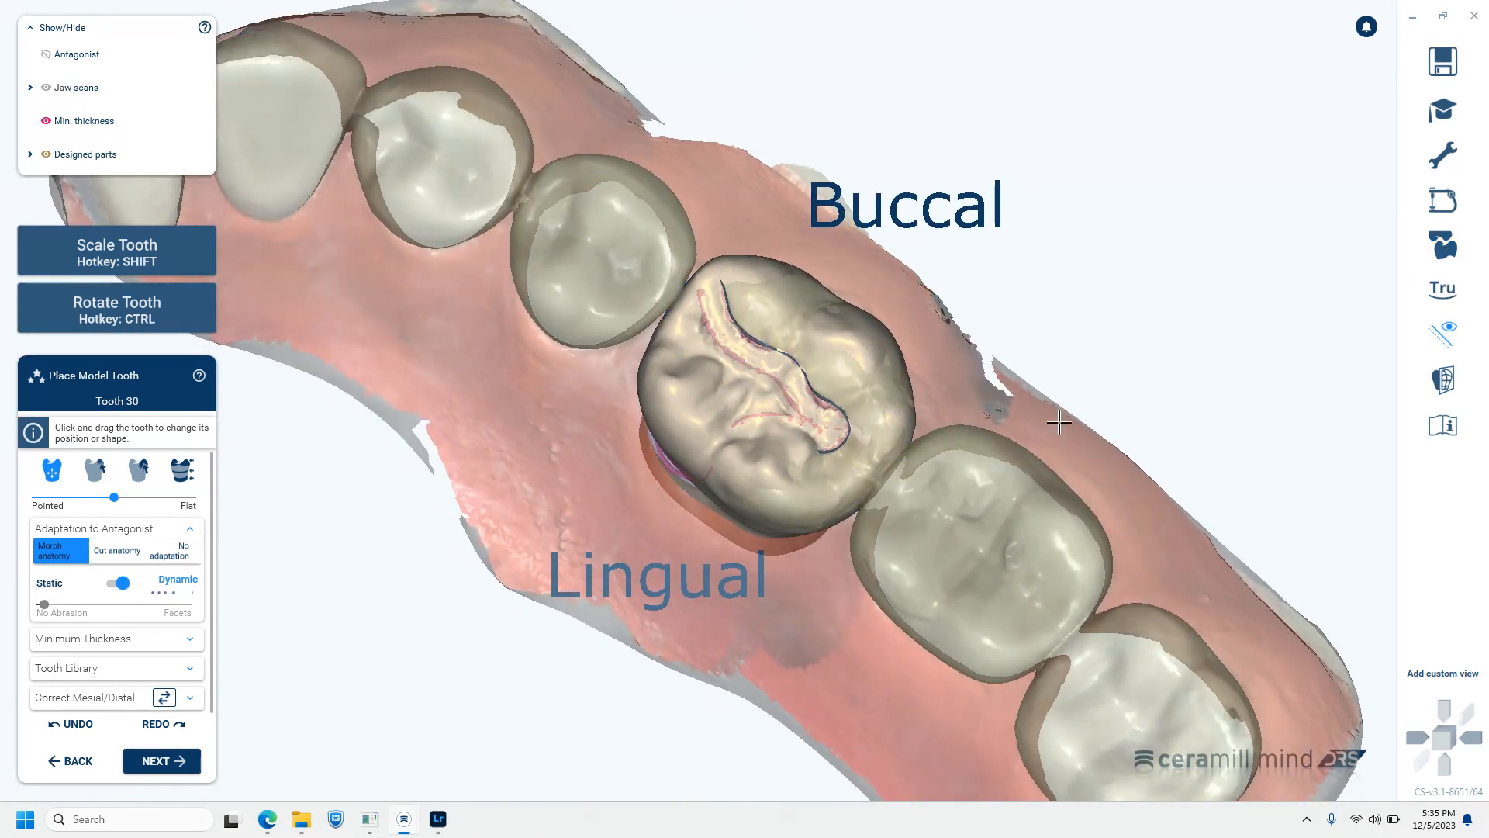
right_drag(967, 540, 968, 535)
drag(653, 403, 652, 400)
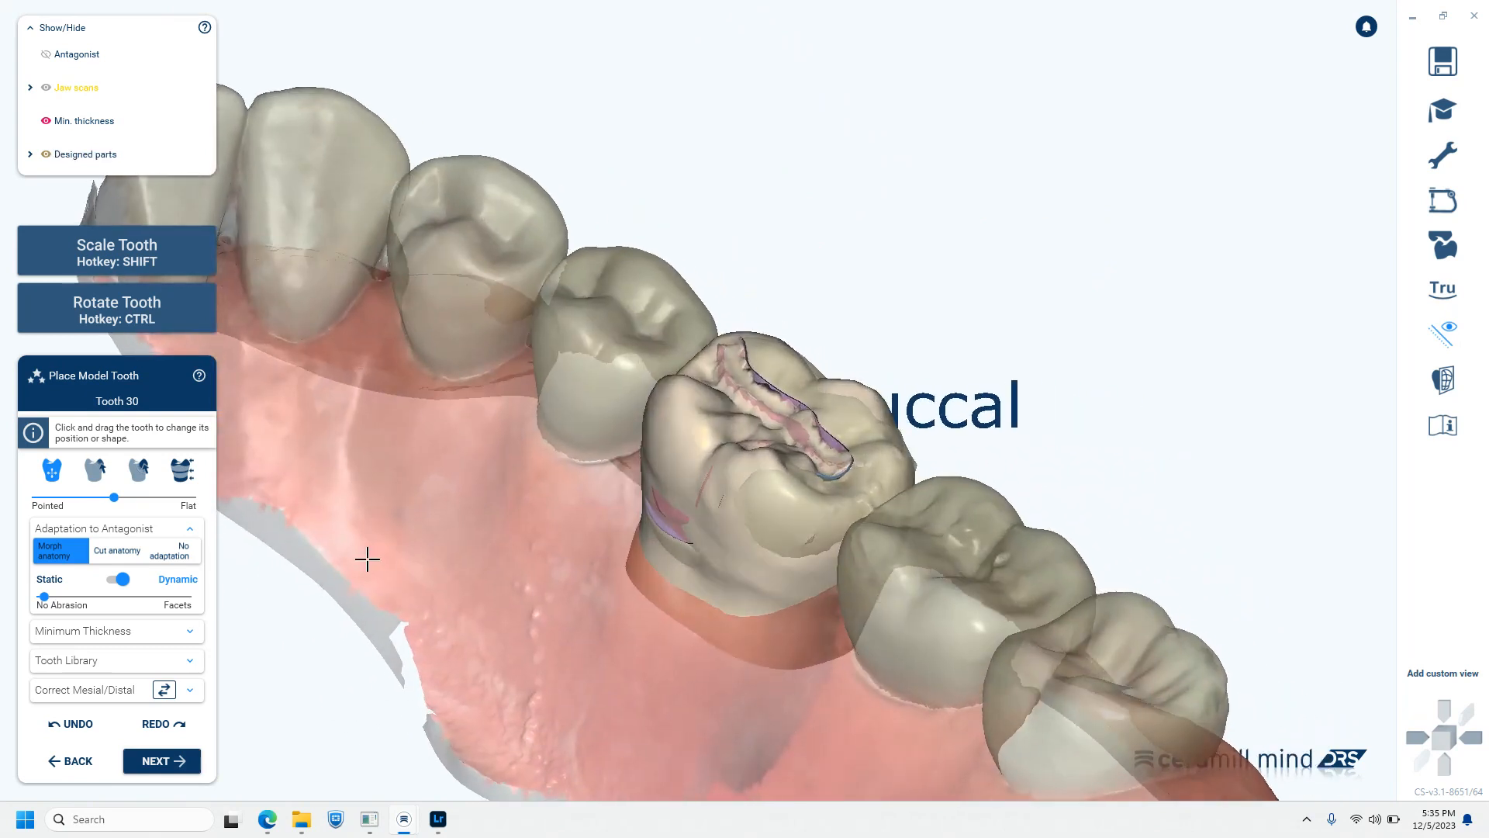
drag(669, 404, 670, 420)
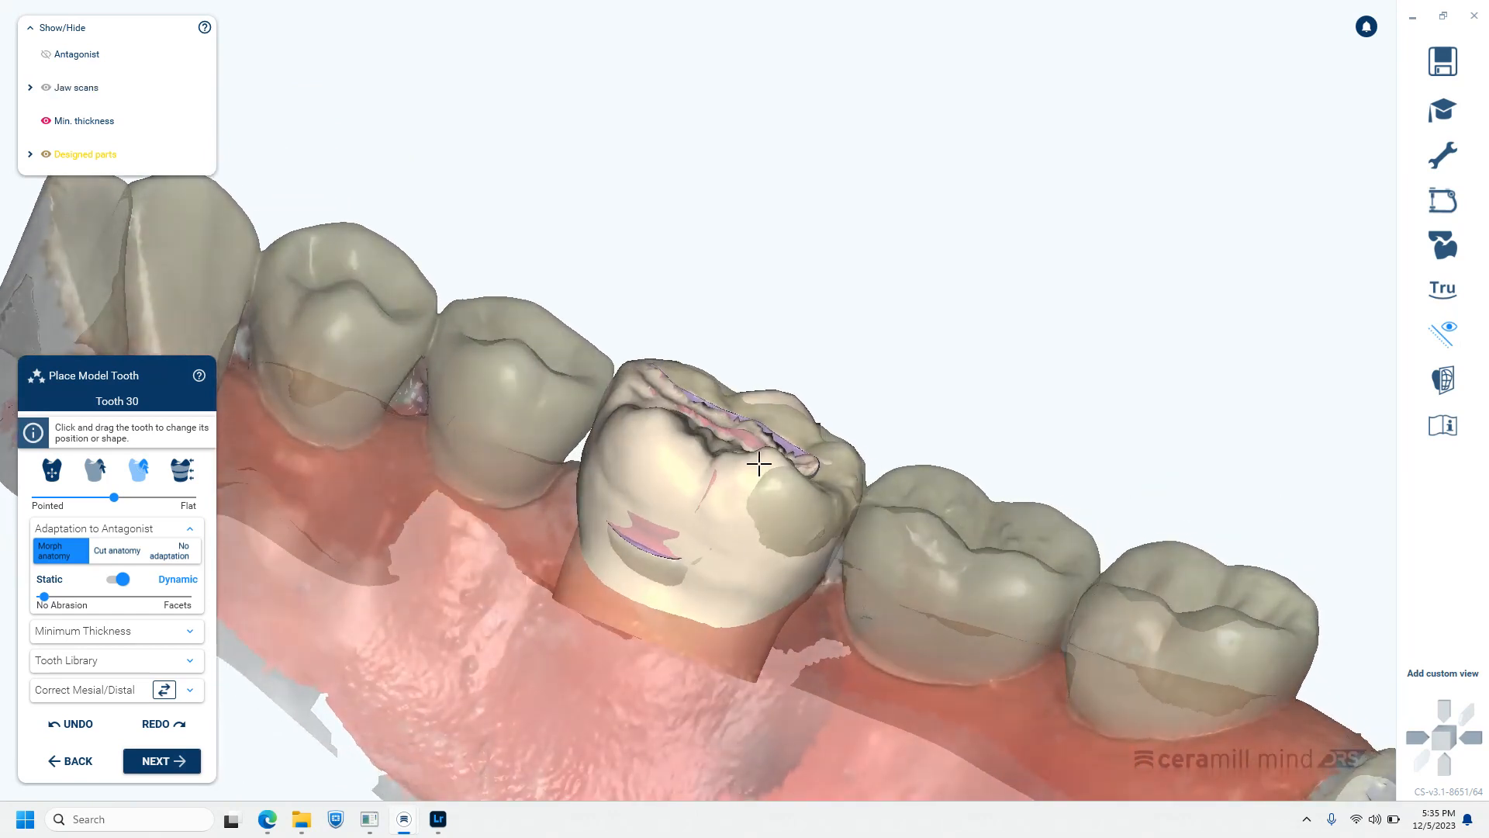
right_drag(764, 474, 826, 559)
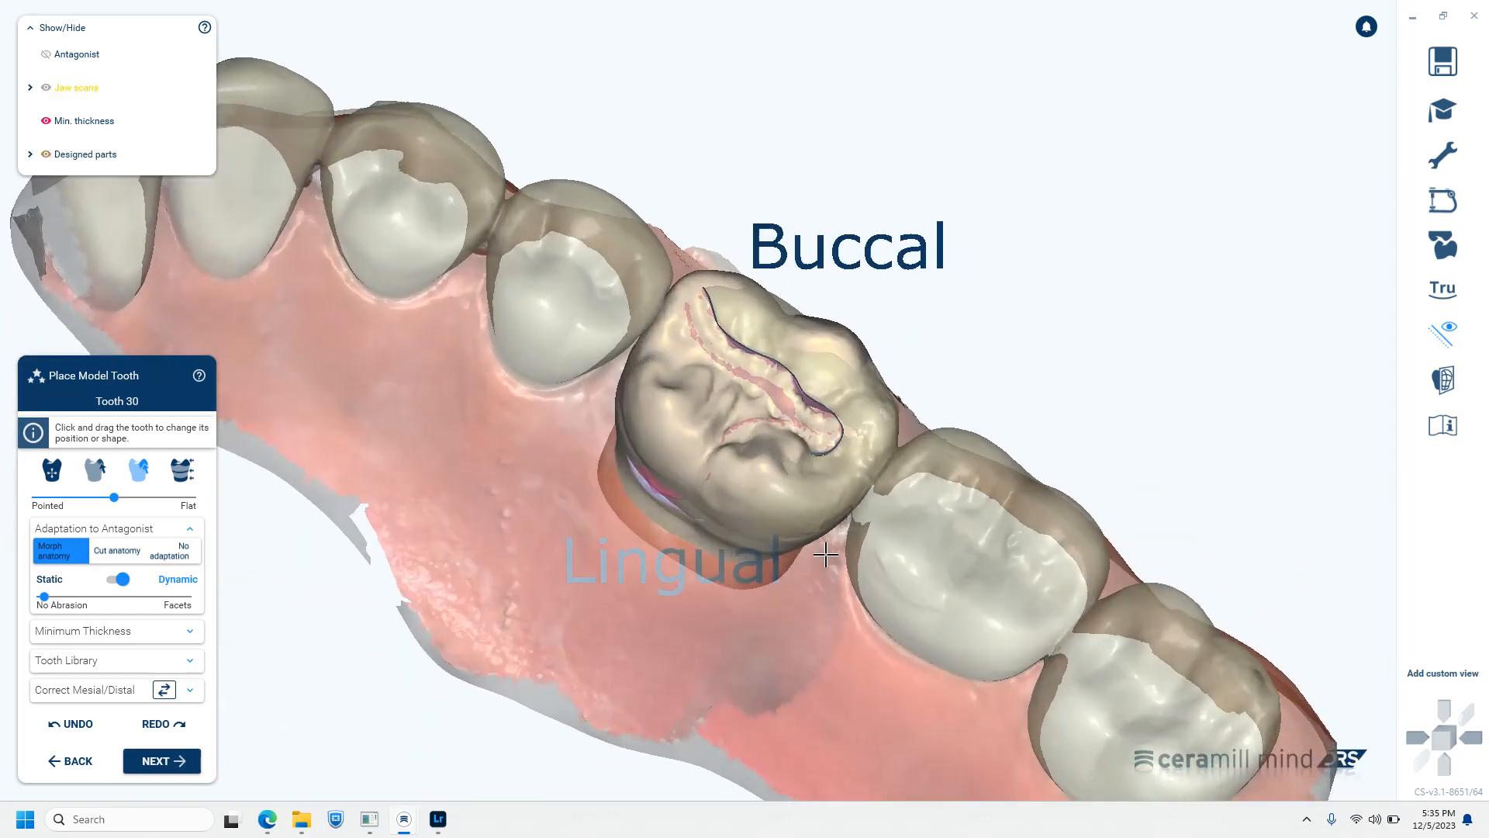
Step: Set the minimum thickness to Reduce completely (to manufacturer minimum), approve the change and continue to free-forming
click(188, 638)
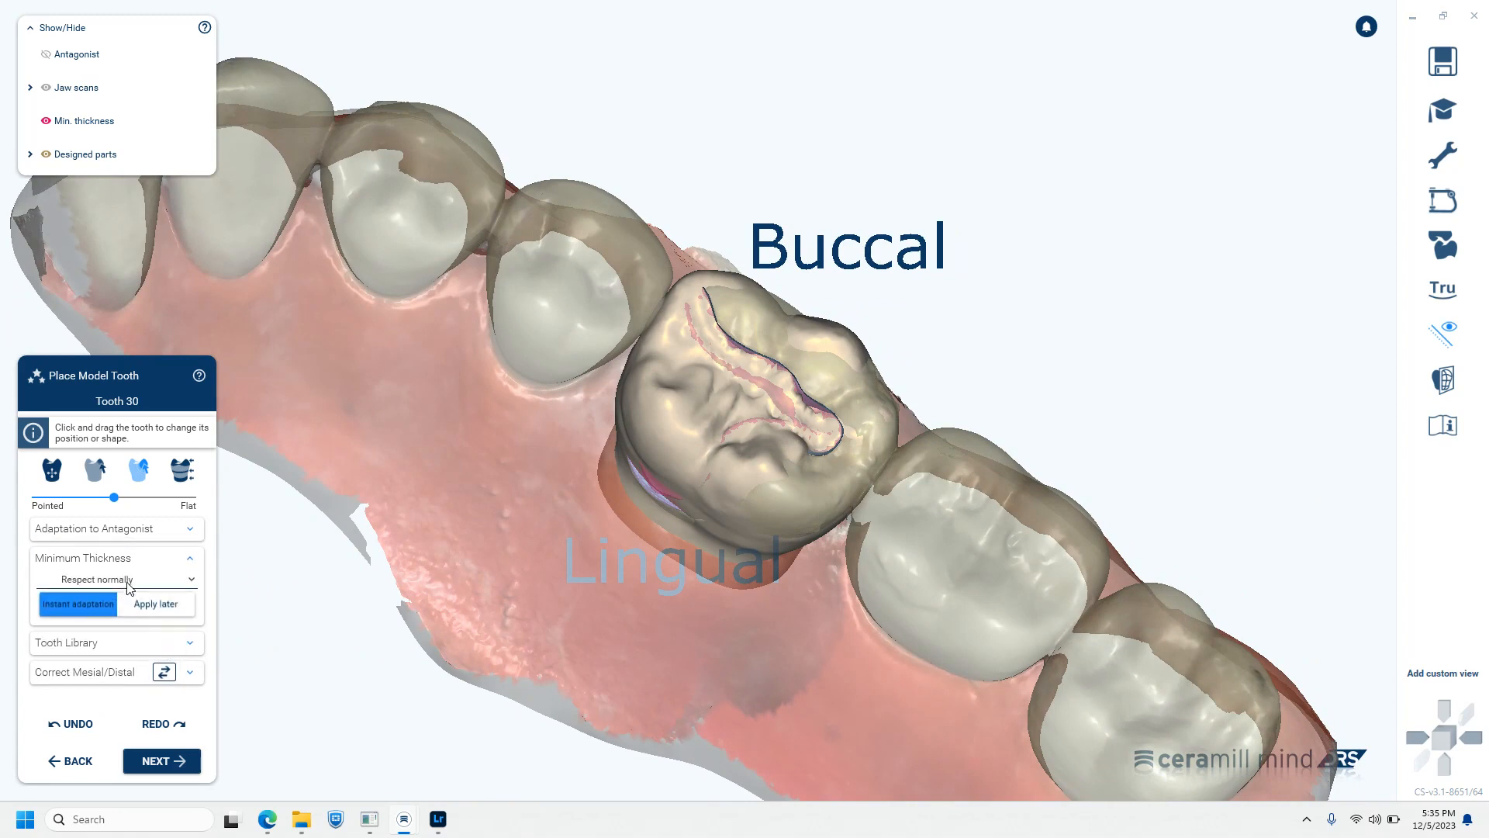
click(130, 583)
click(162, 676)
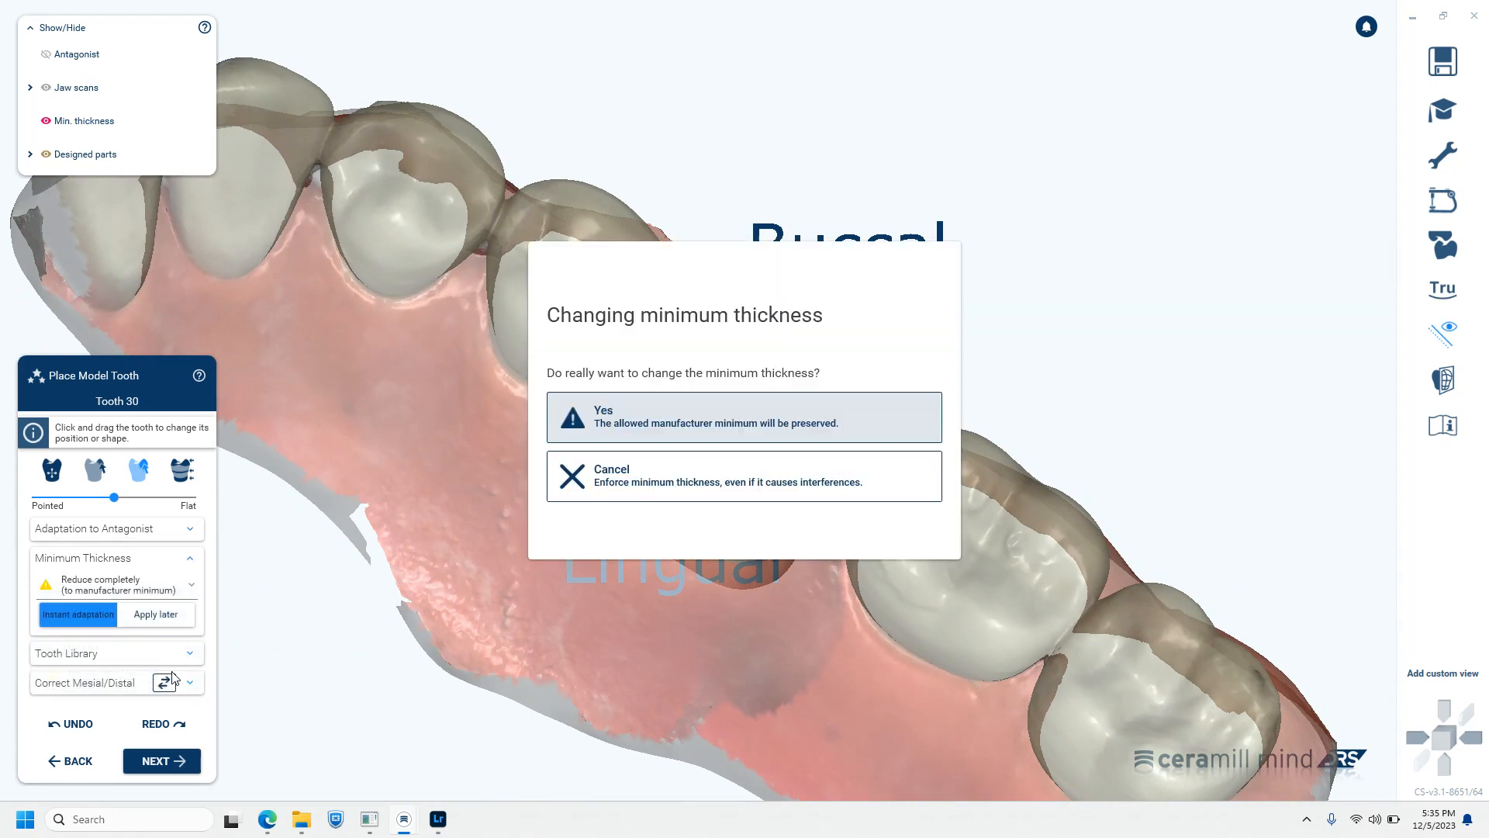
click(756, 439)
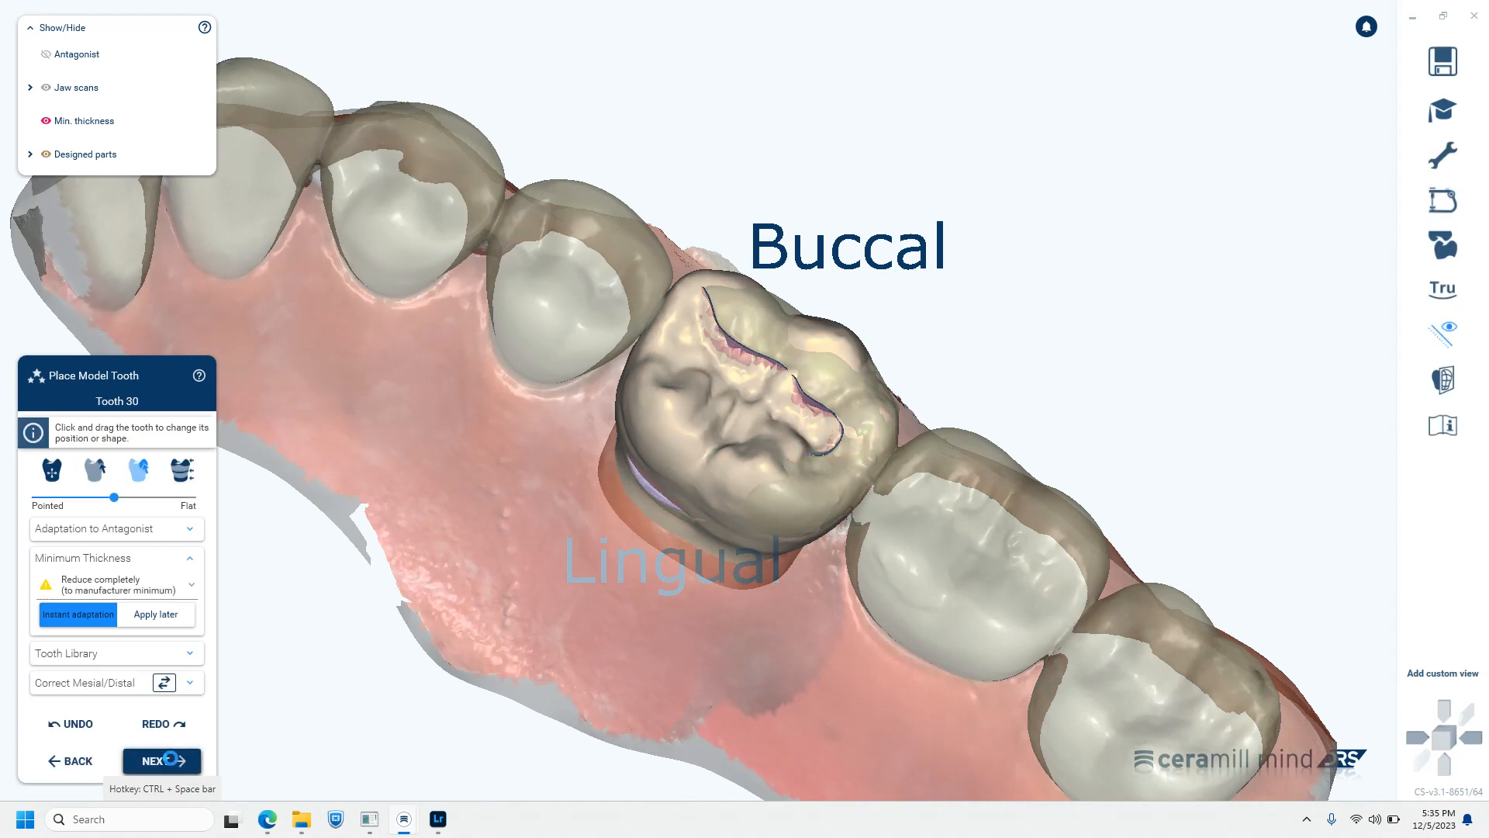
click(170, 759)
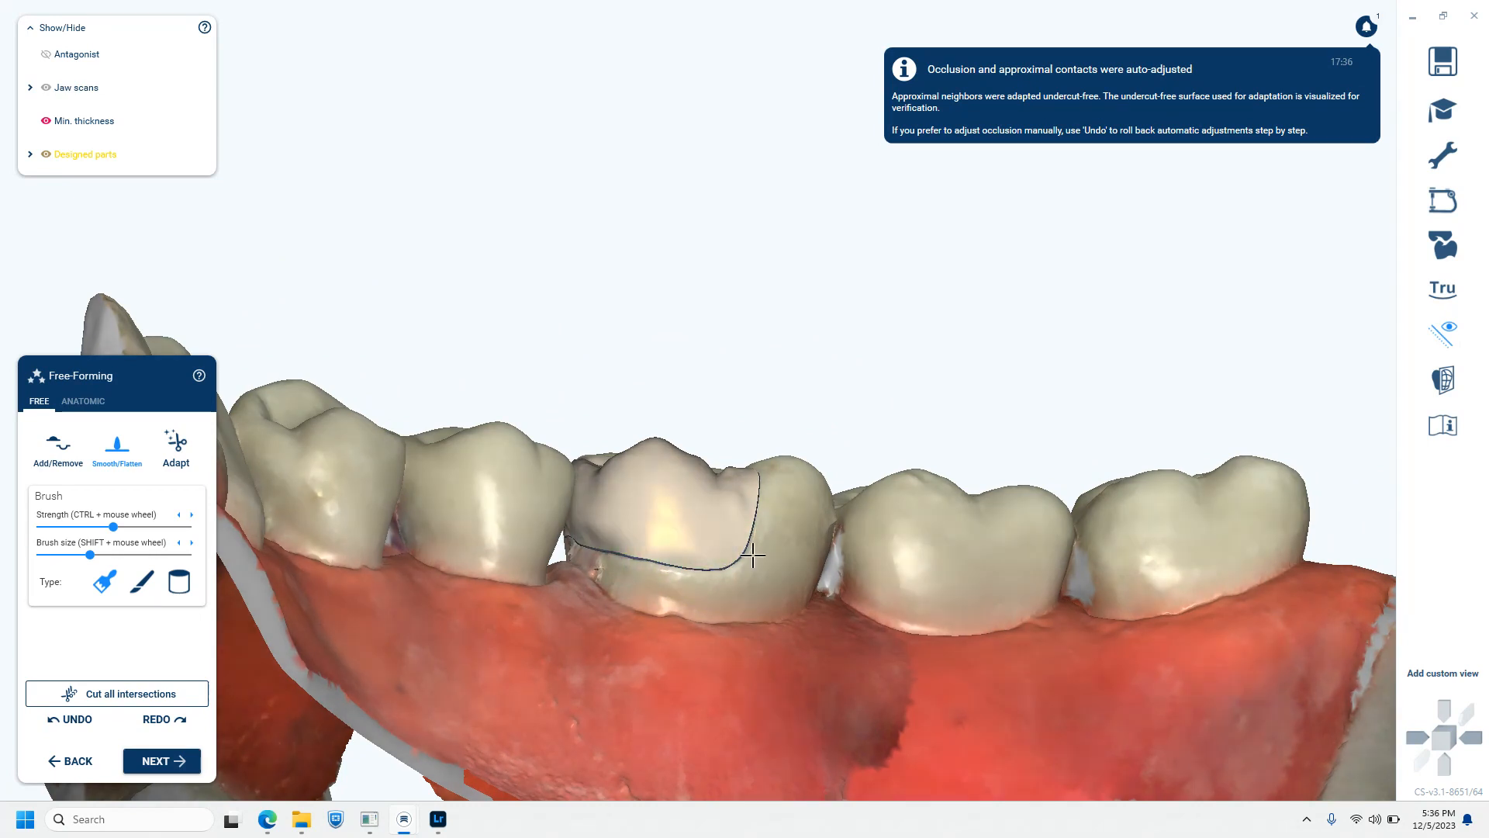
Step: Try reshaping the mesiolingual cusp of the tooth 30 inlay with the anatomic Cusps preset and undo the change
right_drag(771, 552, 771, 552)
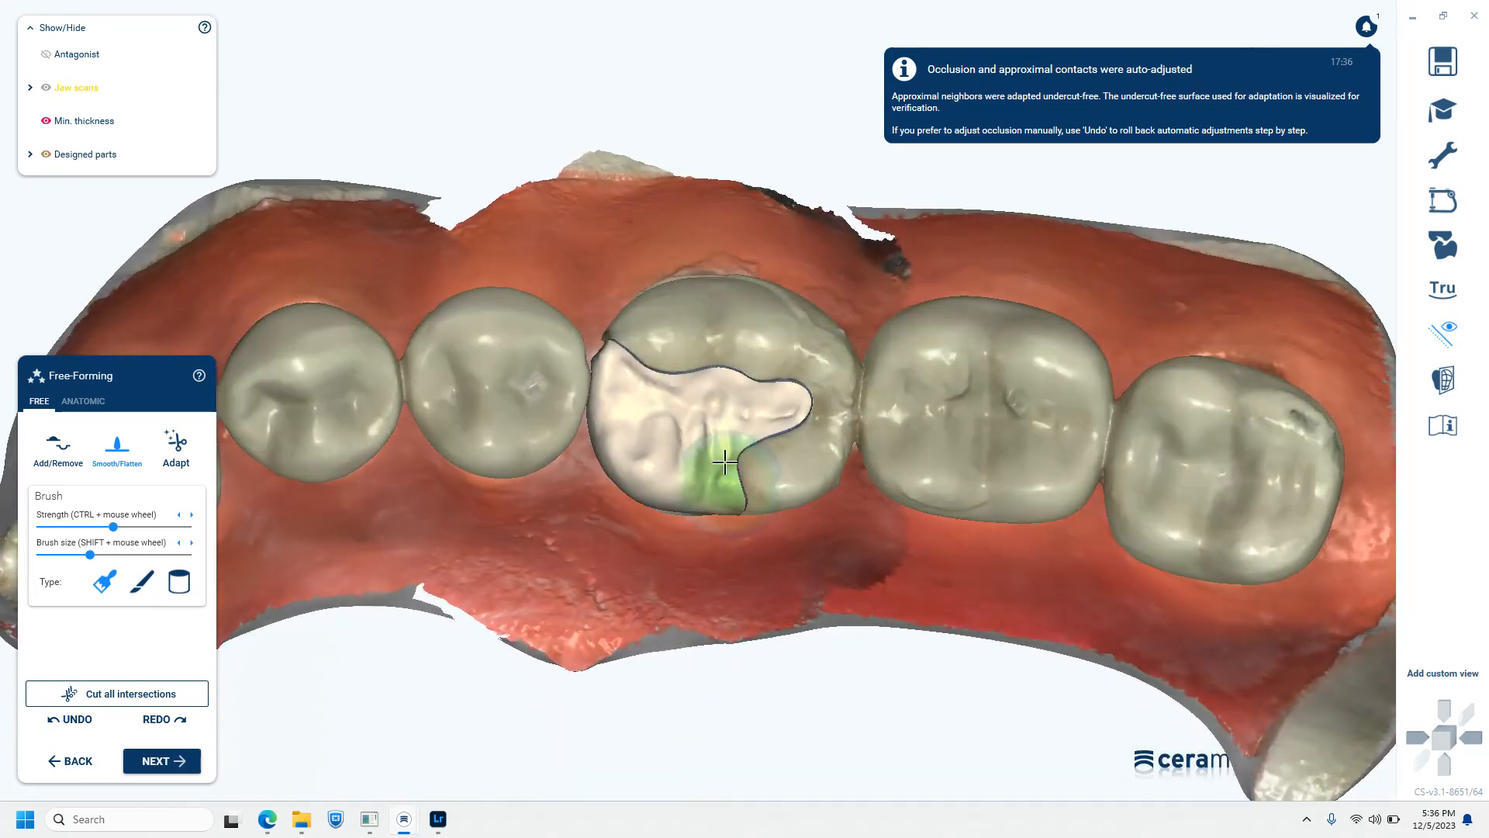
right_drag(709, 300, 710, 301)
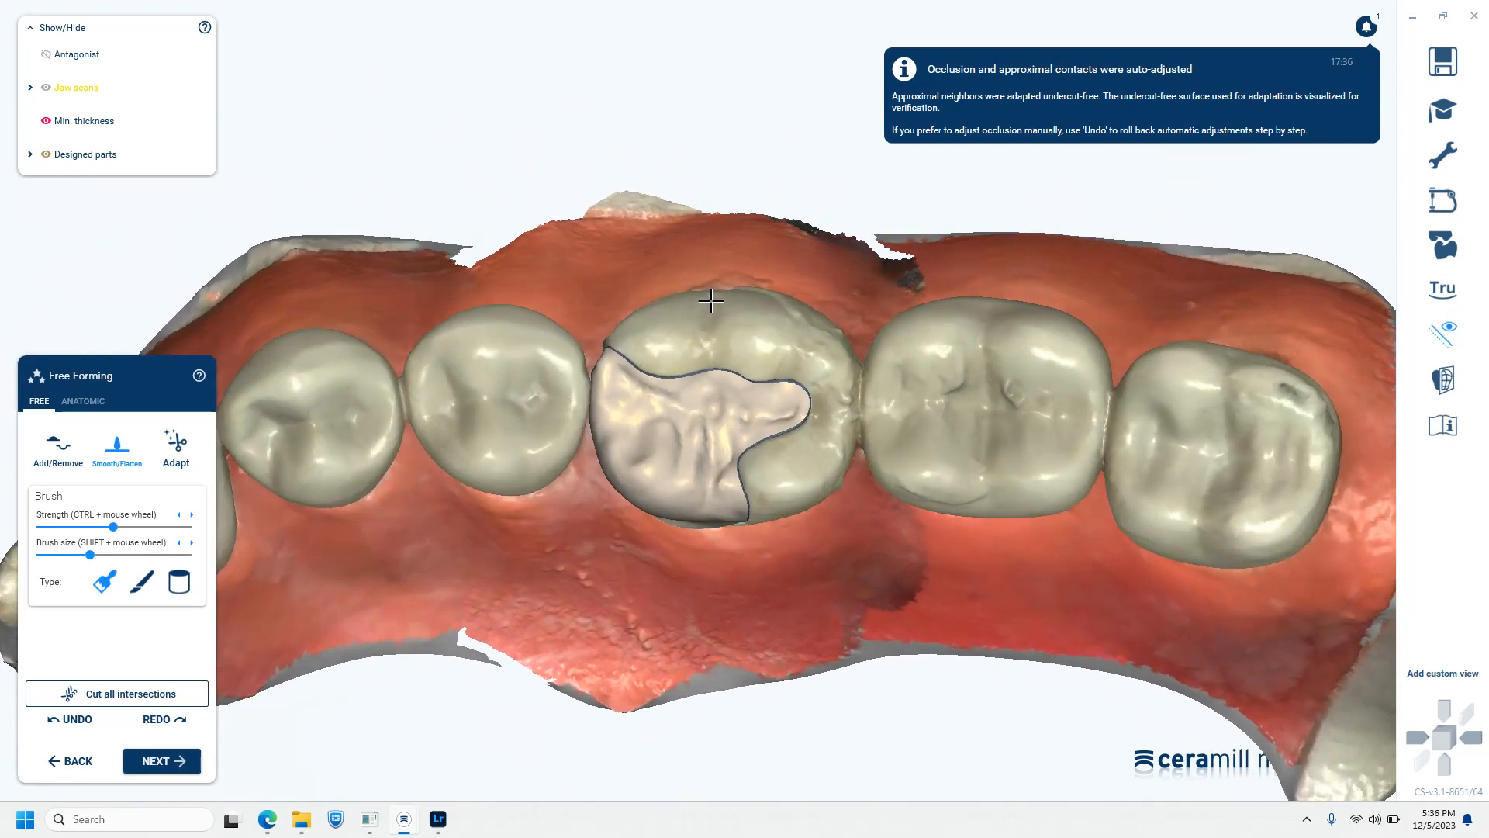
mouse_move(814, 548)
right_down()
mouse_move(820, 500)
mouse_move(800, 556)
right_up()
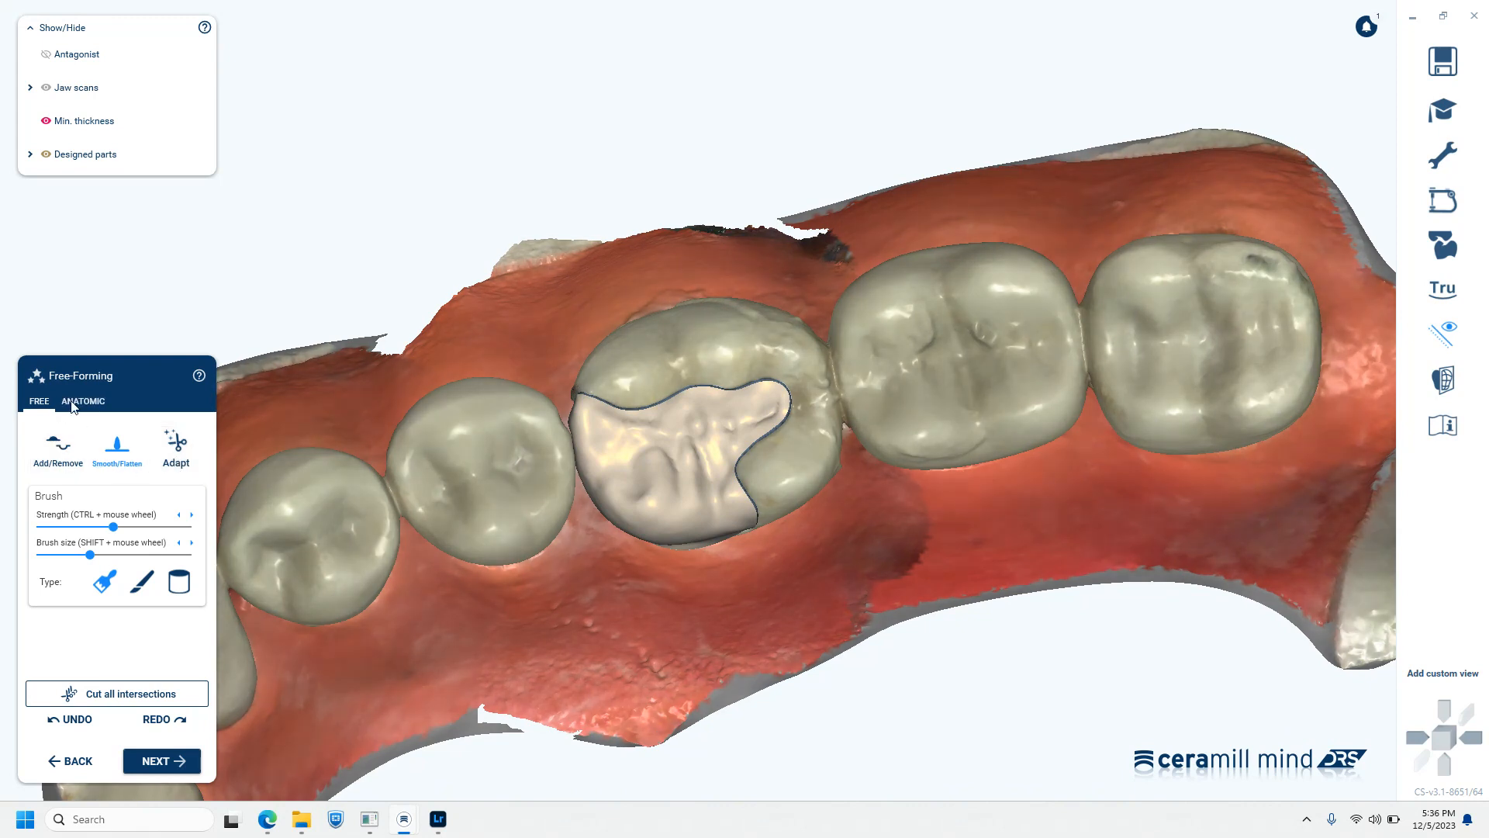
click(73, 404)
click(72, 457)
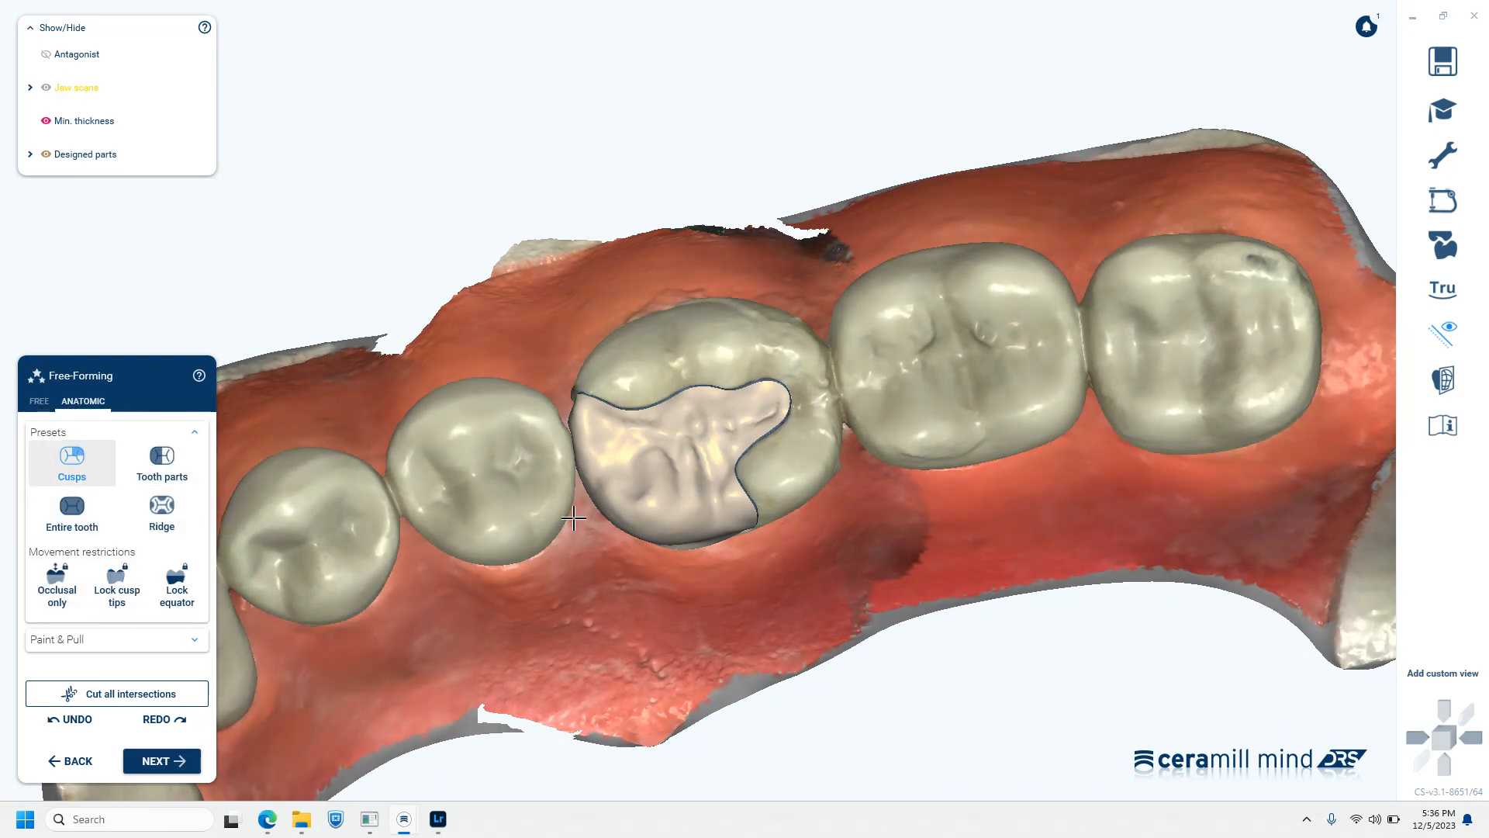
right_drag(654, 667, 653, 584)
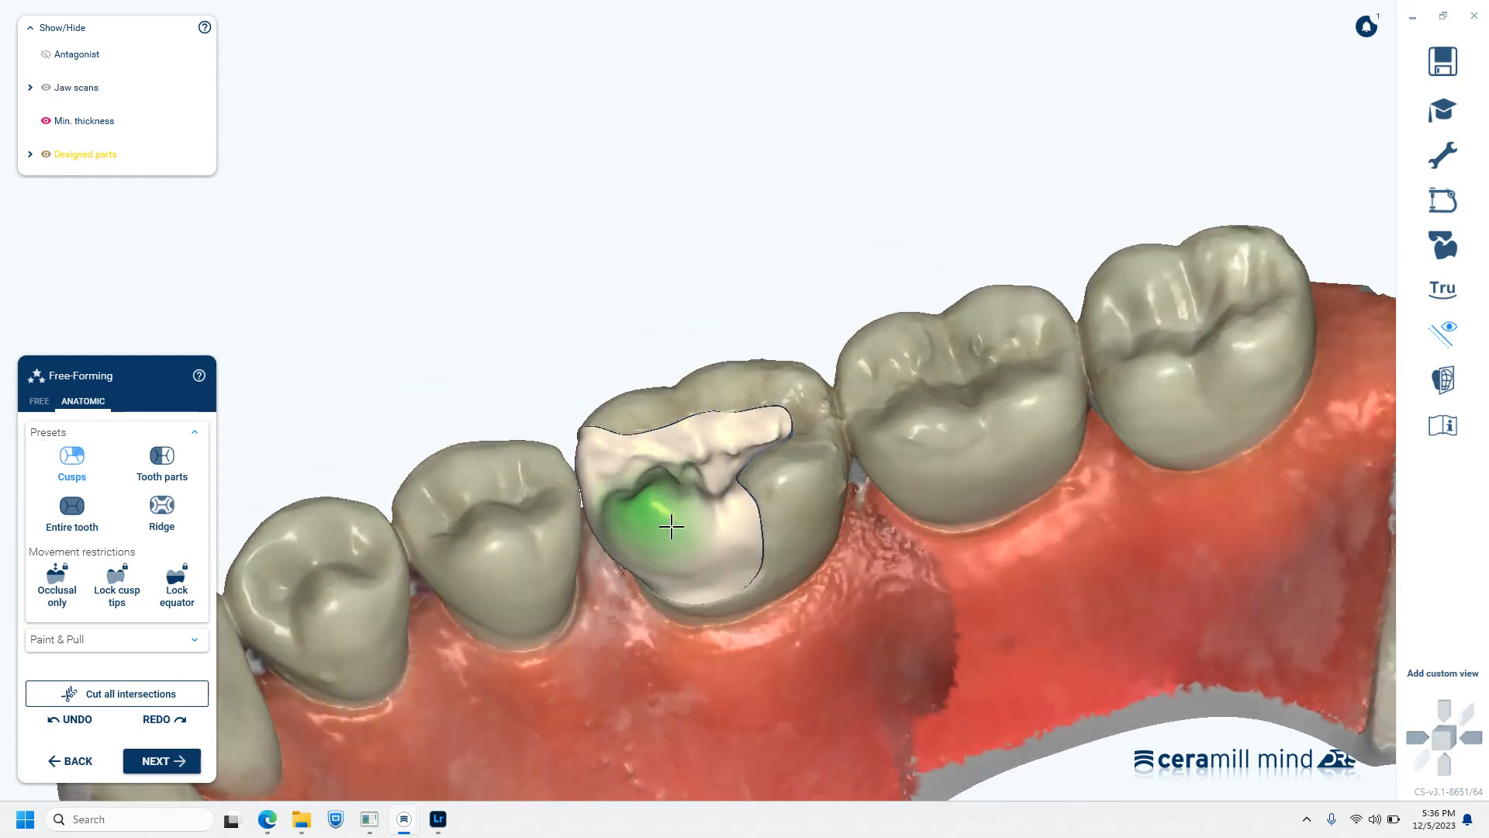
click(66, 723)
Step: Shape the mesial part and the ridges of the inlay with the anatomic Tooth parts and Ridge presets
click(162, 458)
right_drag(622, 622, 636, 457)
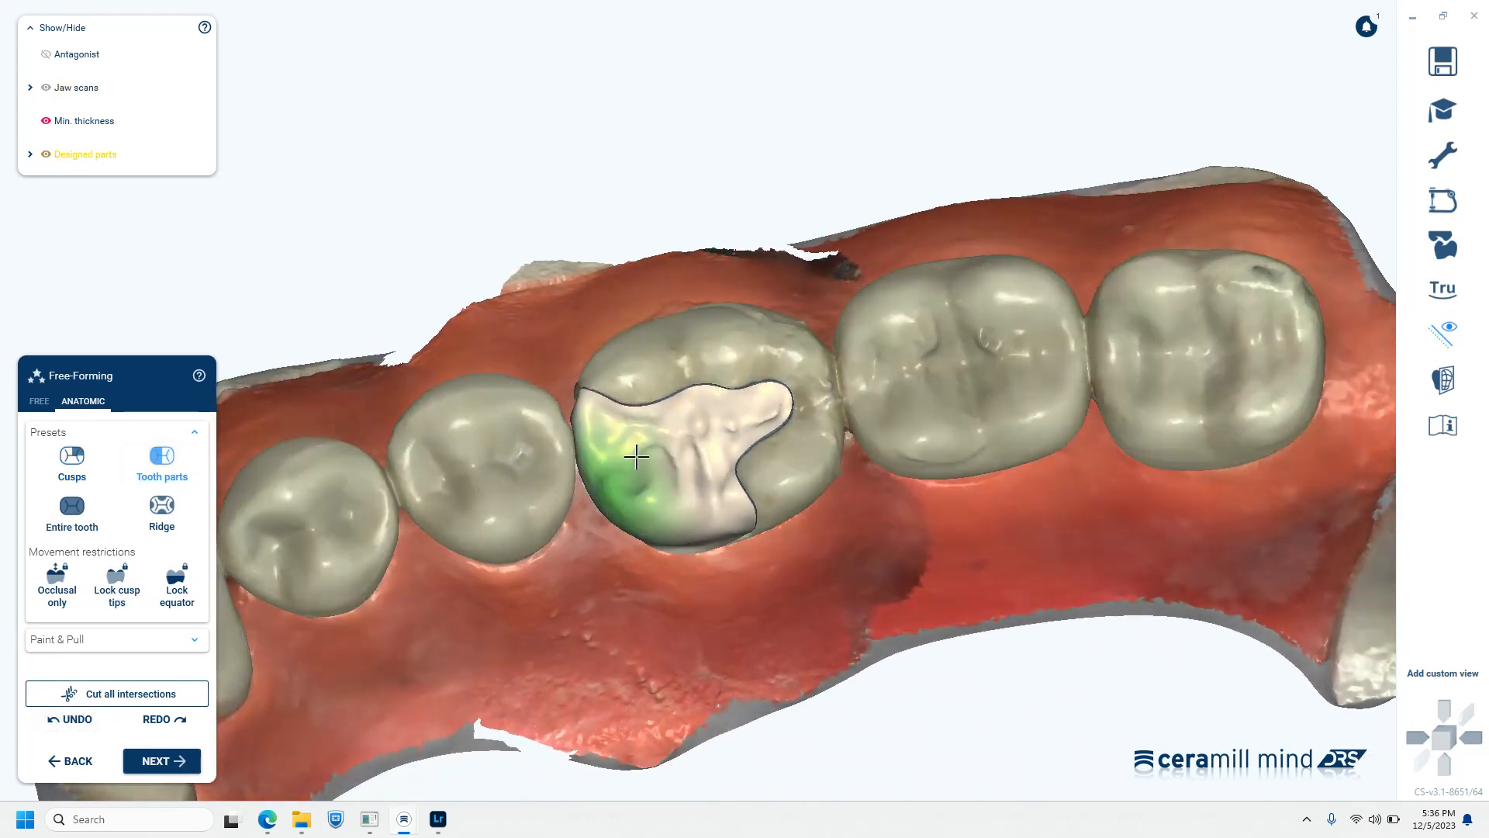
right_drag(781, 758, 667, 497)
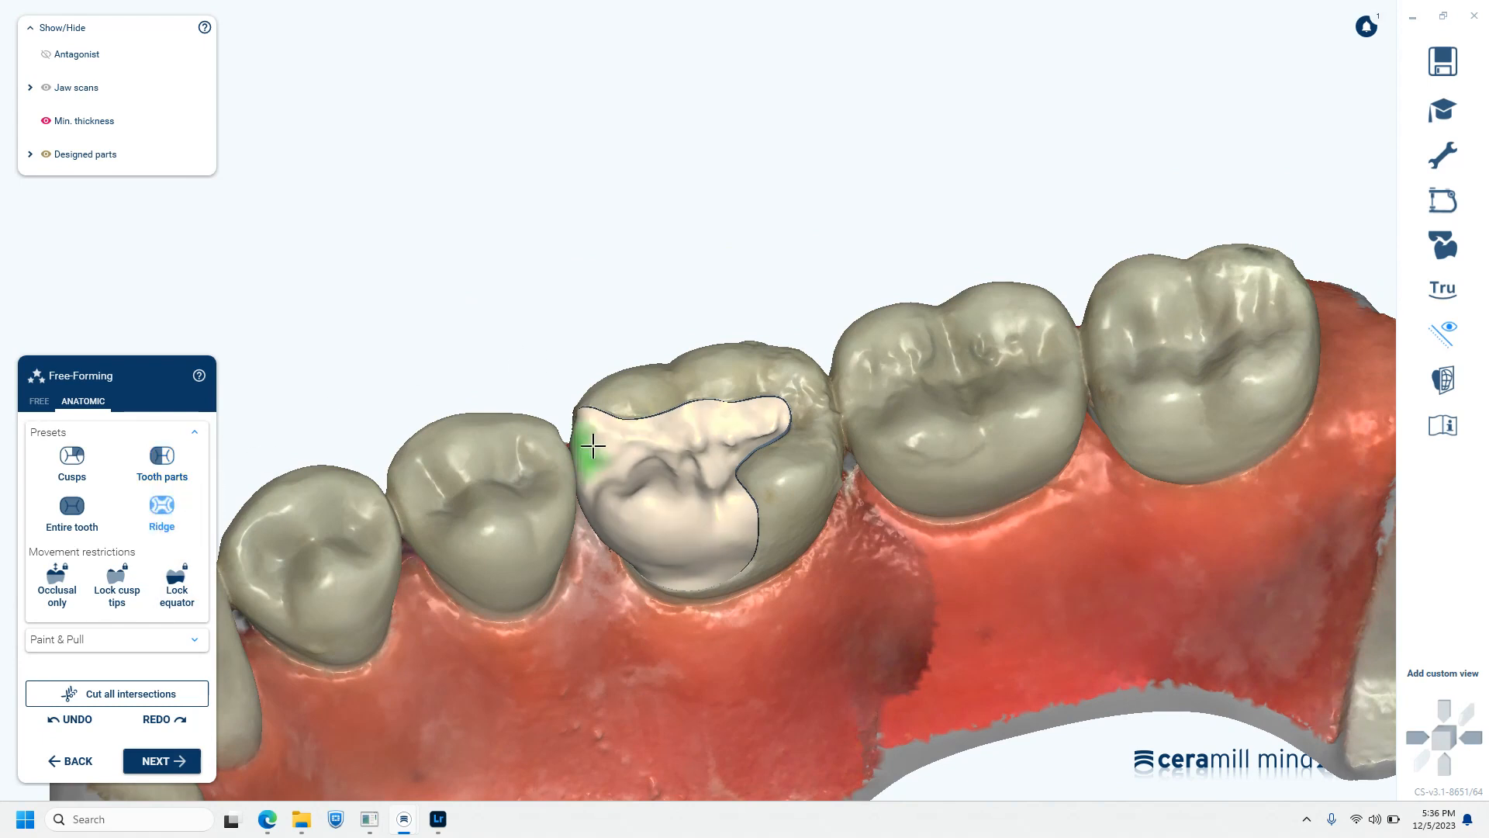
right_drag(638, 609, 646, 721)
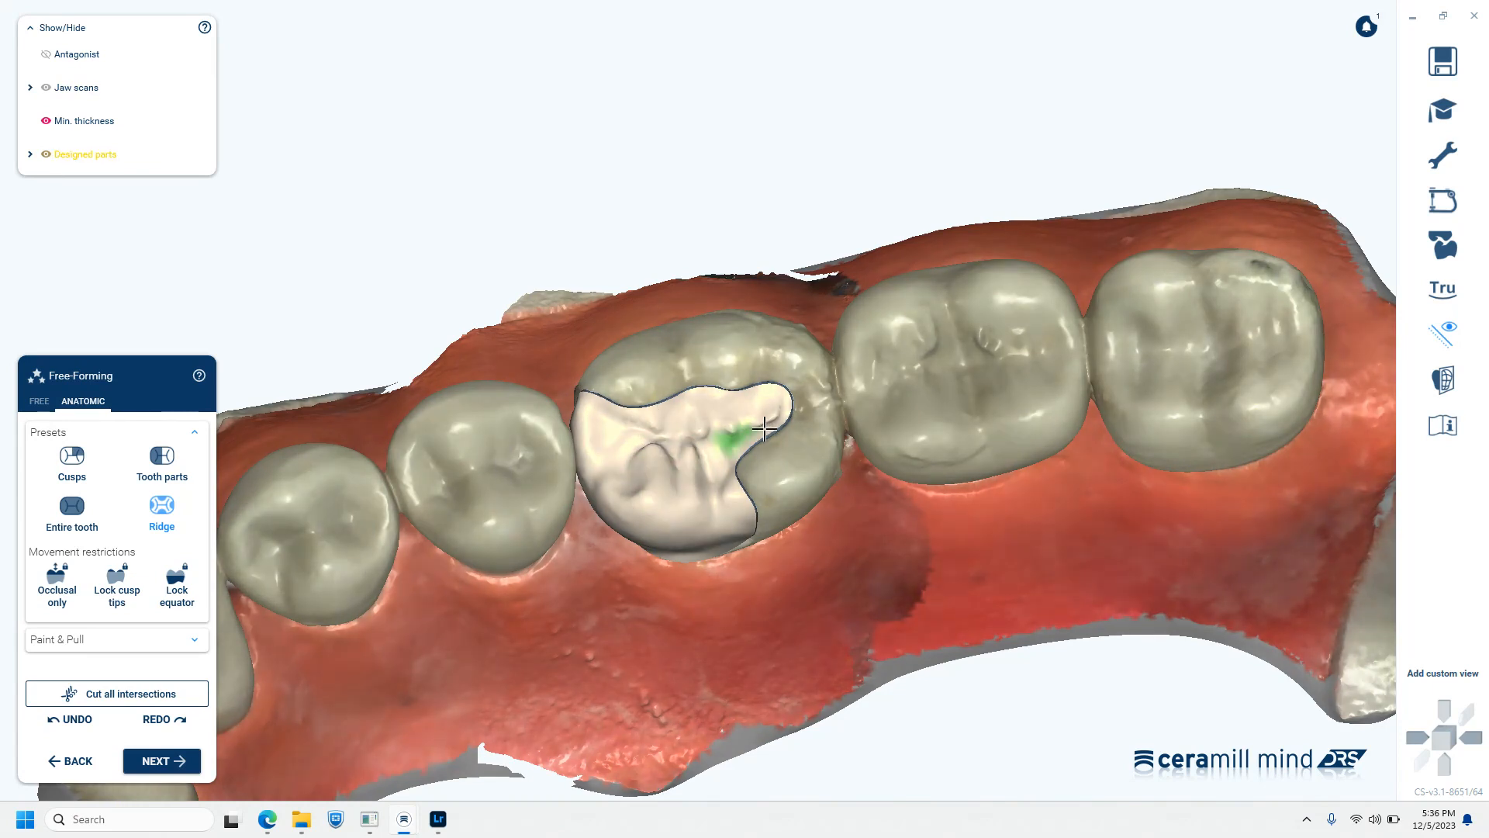
right_drag(726, 423, 611, 600)
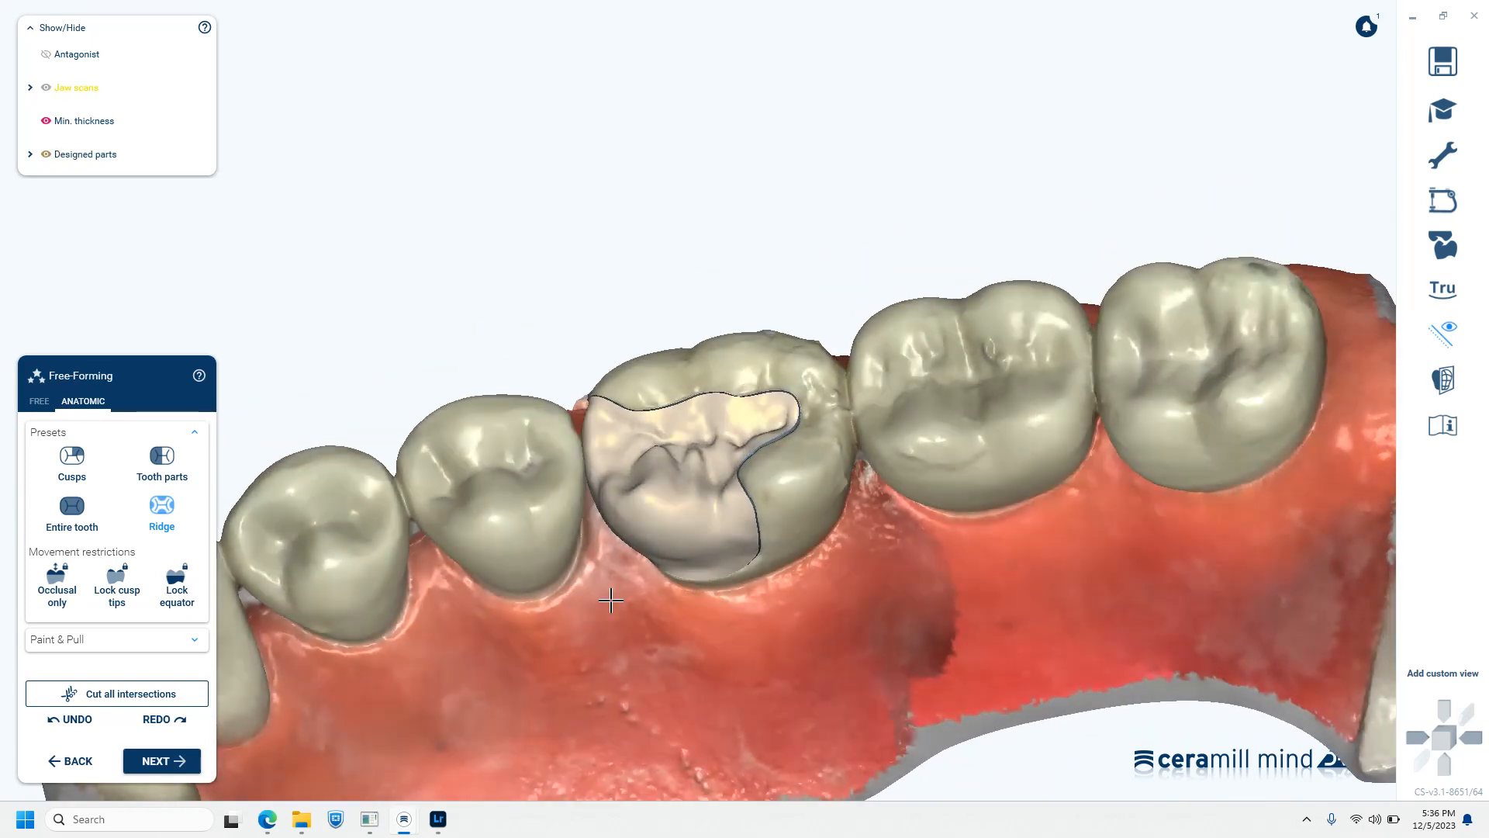
Step: Smooth the inlay's mesial ridge, mesiolingual cusp and occlusal surface with the free Smooth/Flatten brush
click(39, 400)
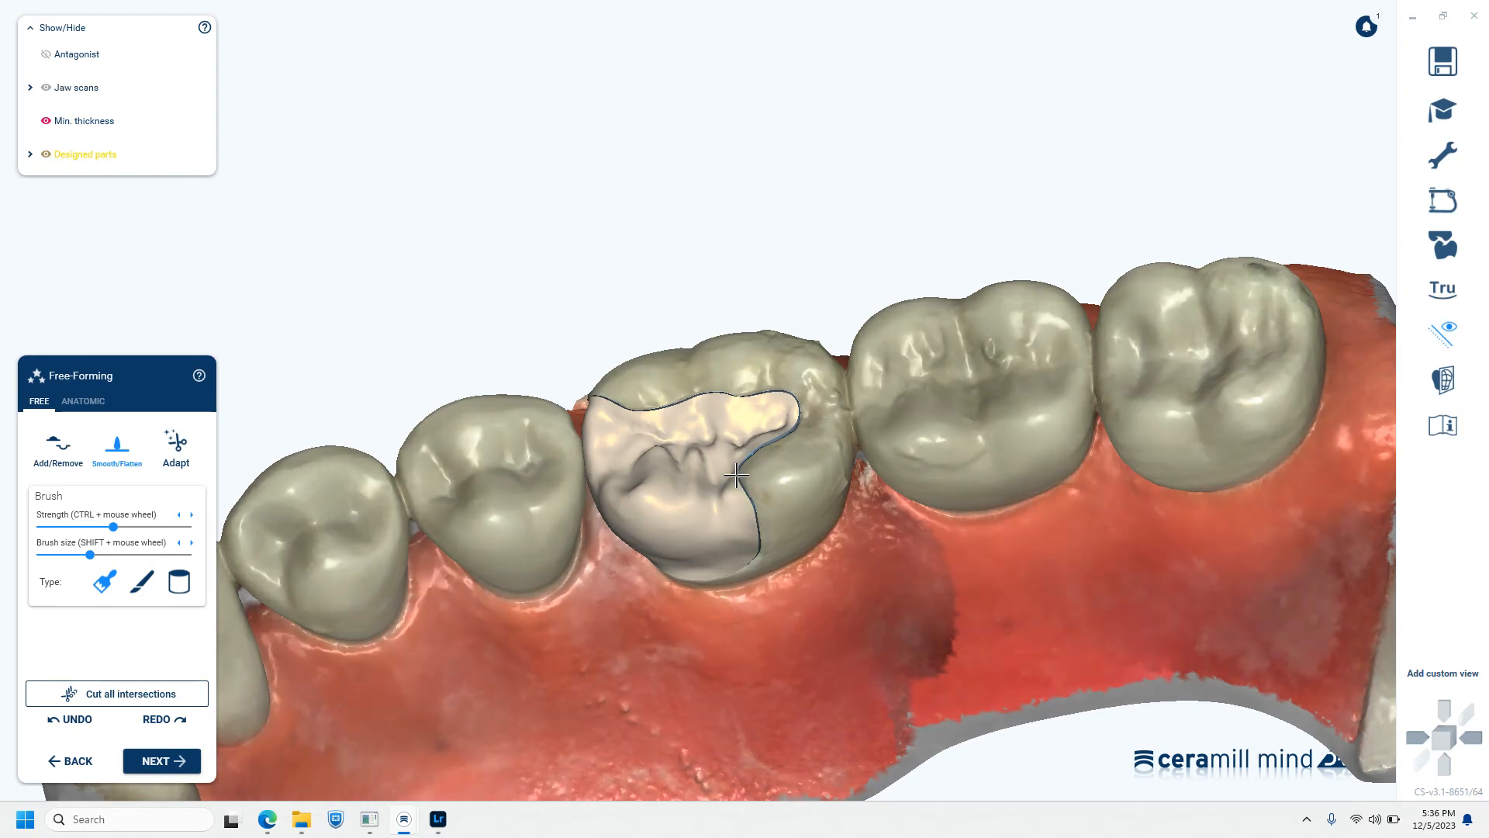
right_drag(682, 661, 683, 655)
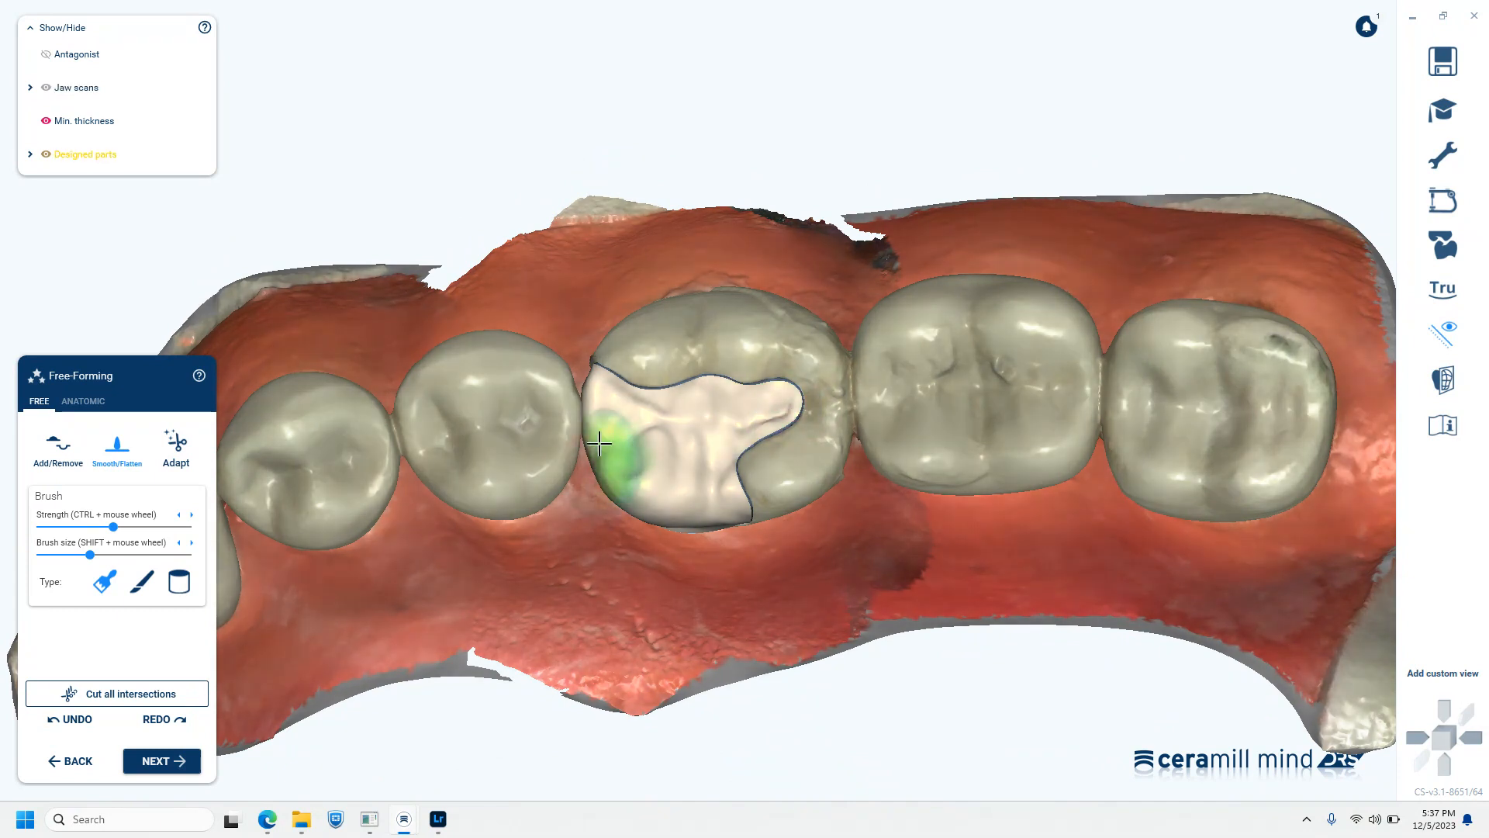
right_drag(663, 691, 664, 688)
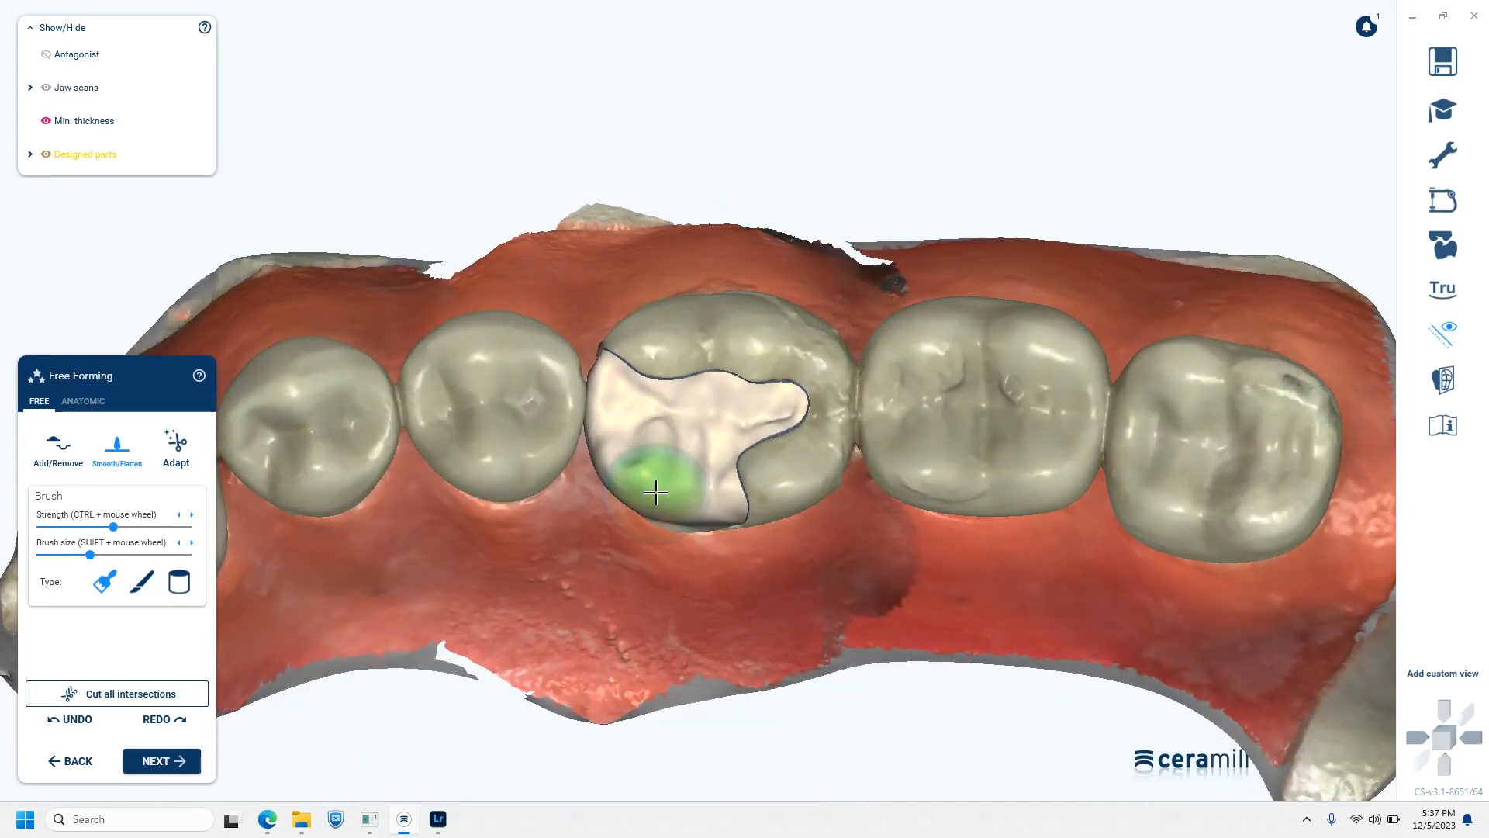
right_drag(830, 640, 840, 582)
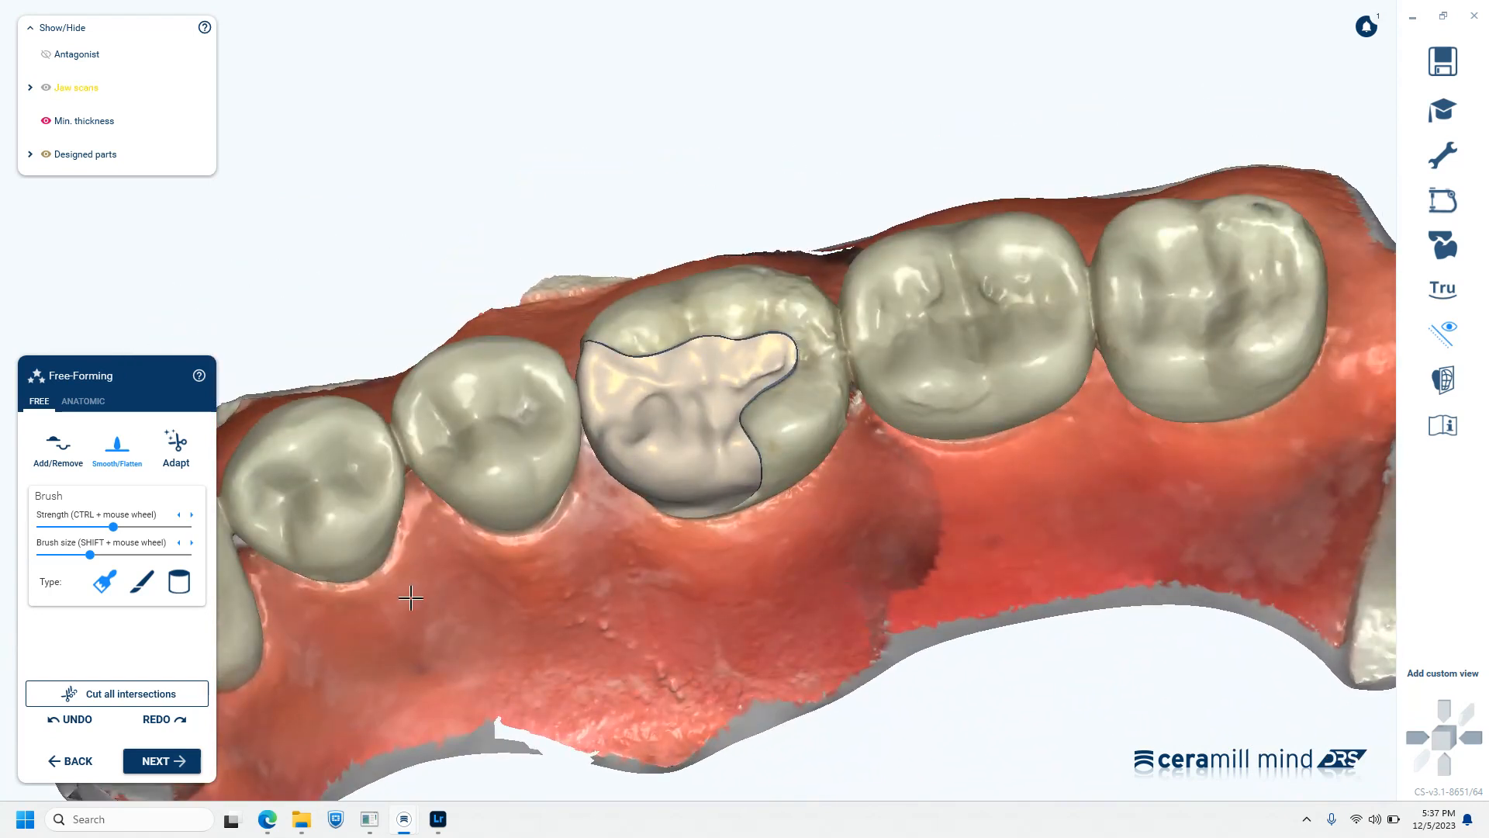
right_drag(822, 557, 822, 562)
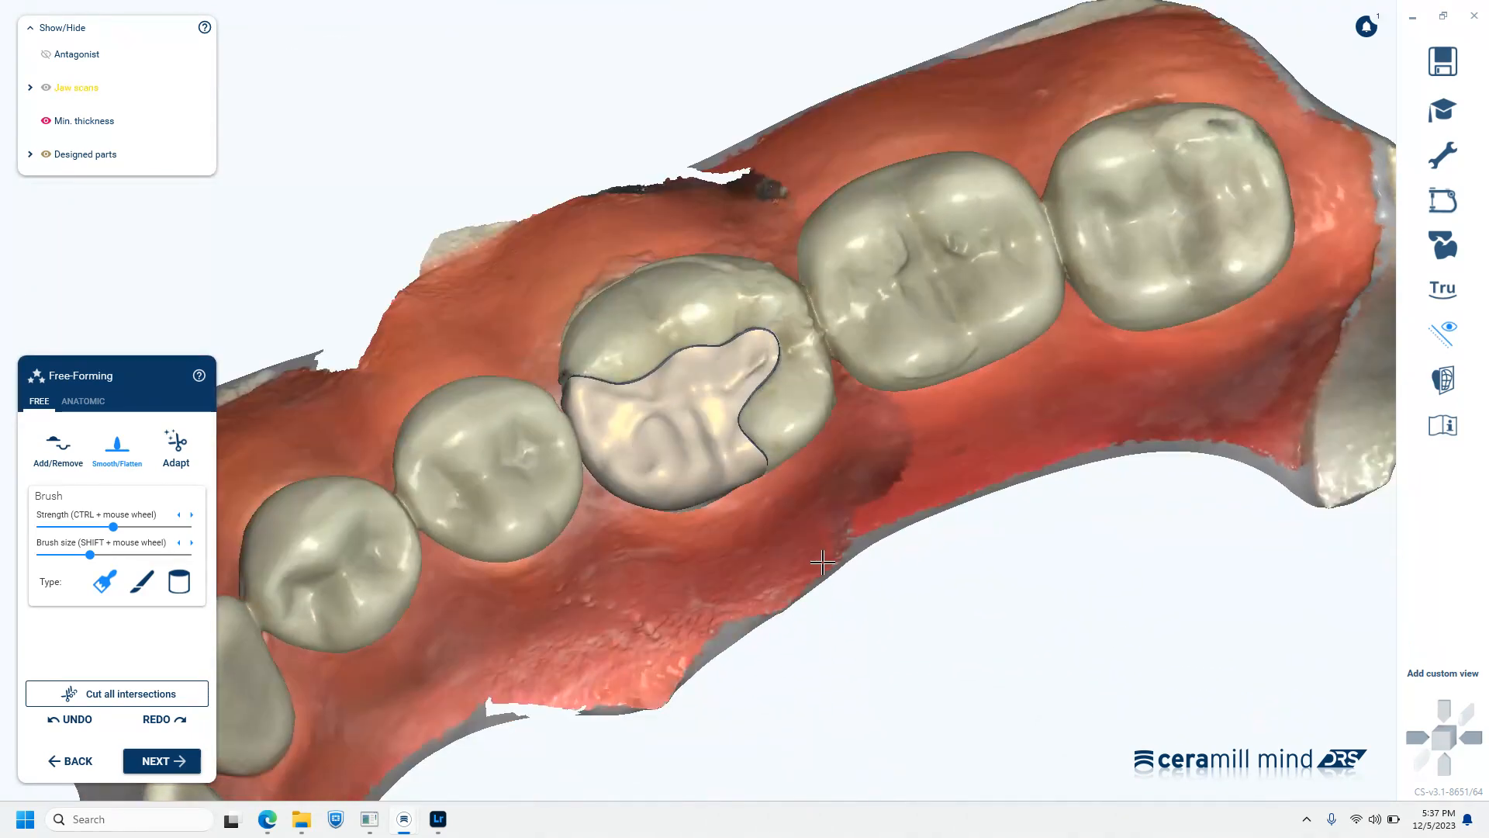